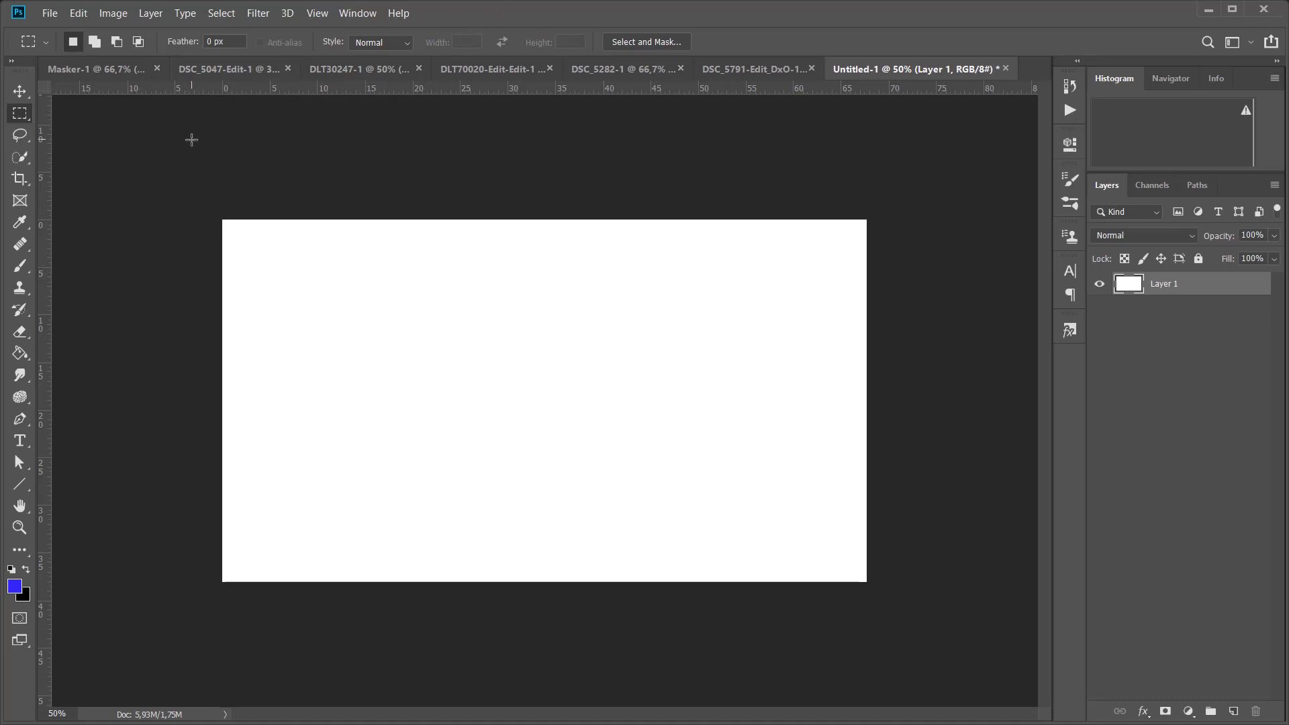
right_click(24, 118)
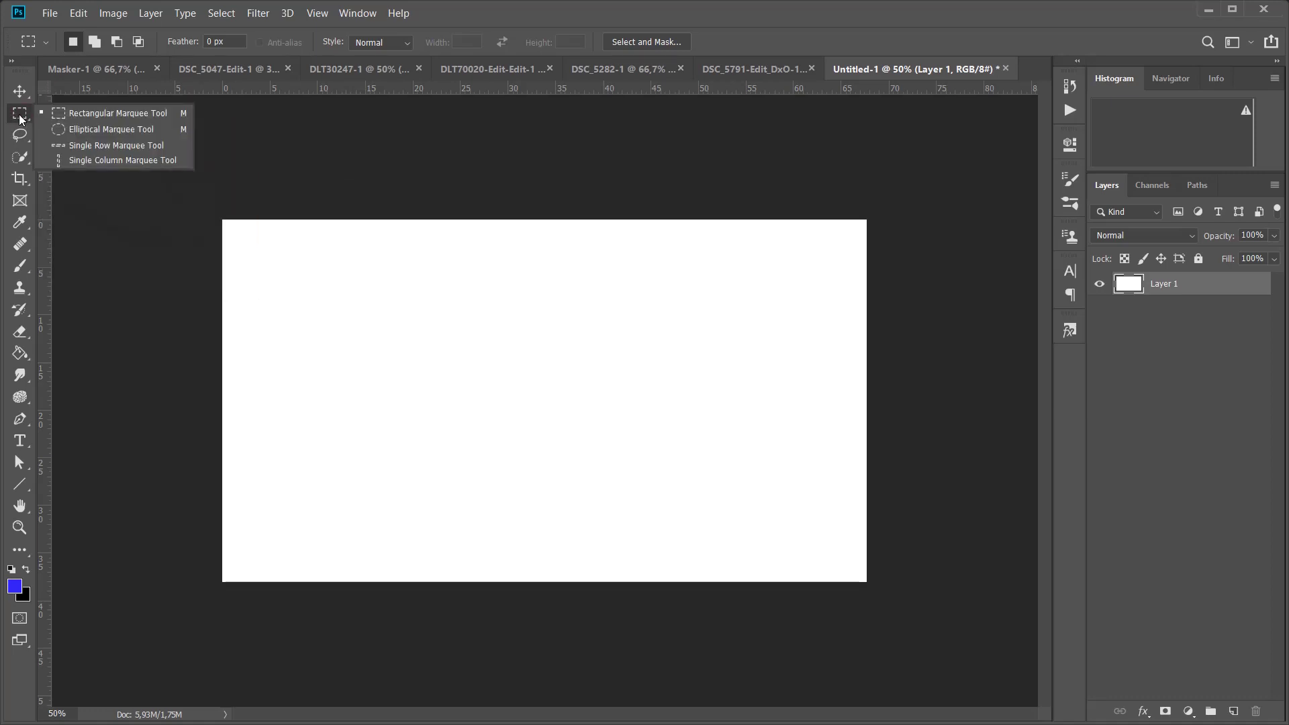
left_click(20, 119)
right_click(20, 119)
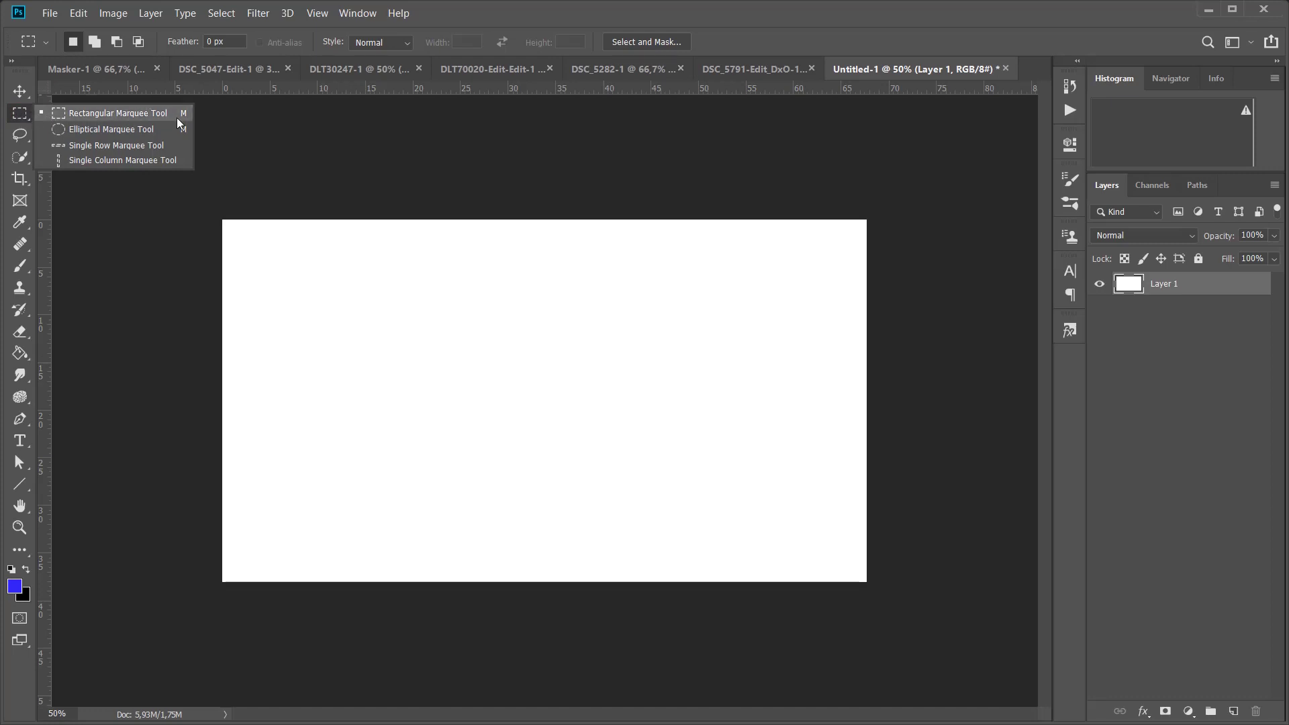
left_click(22, 119)
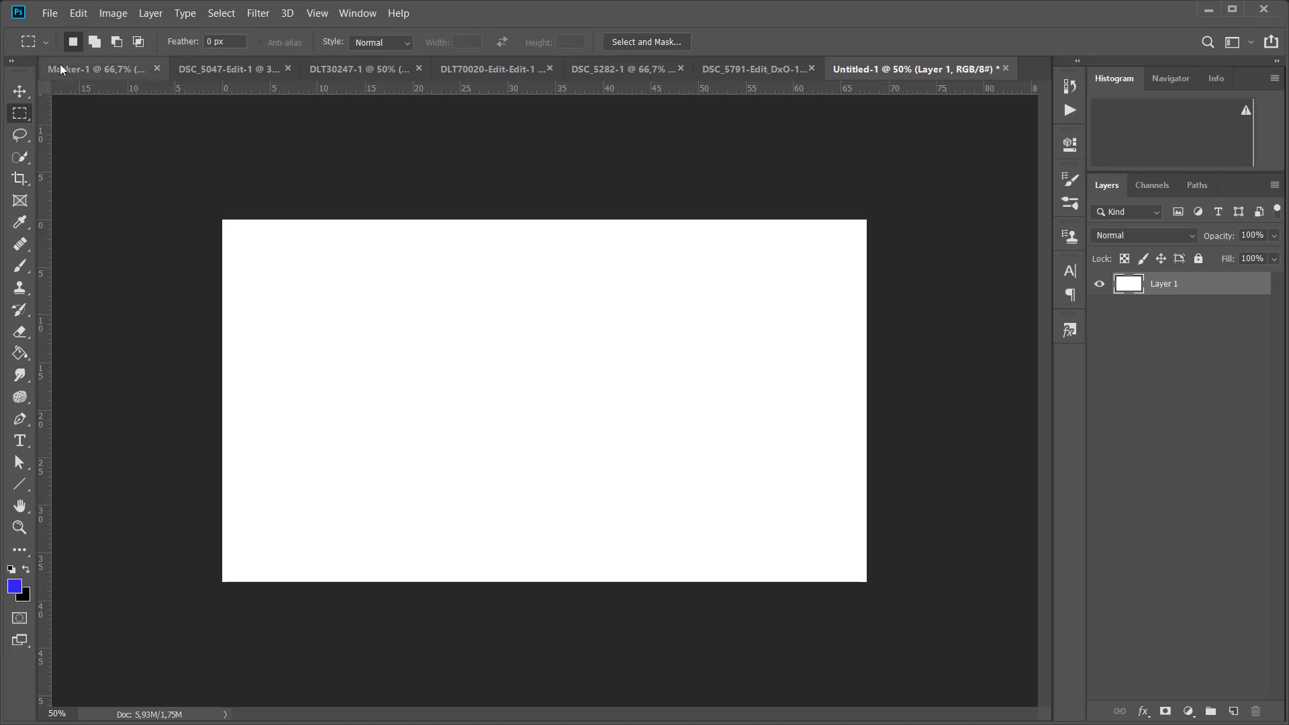
Draw several tall rectangular marquee selections one after another across the canvas, and clear the last one.
left_click(252, 244)
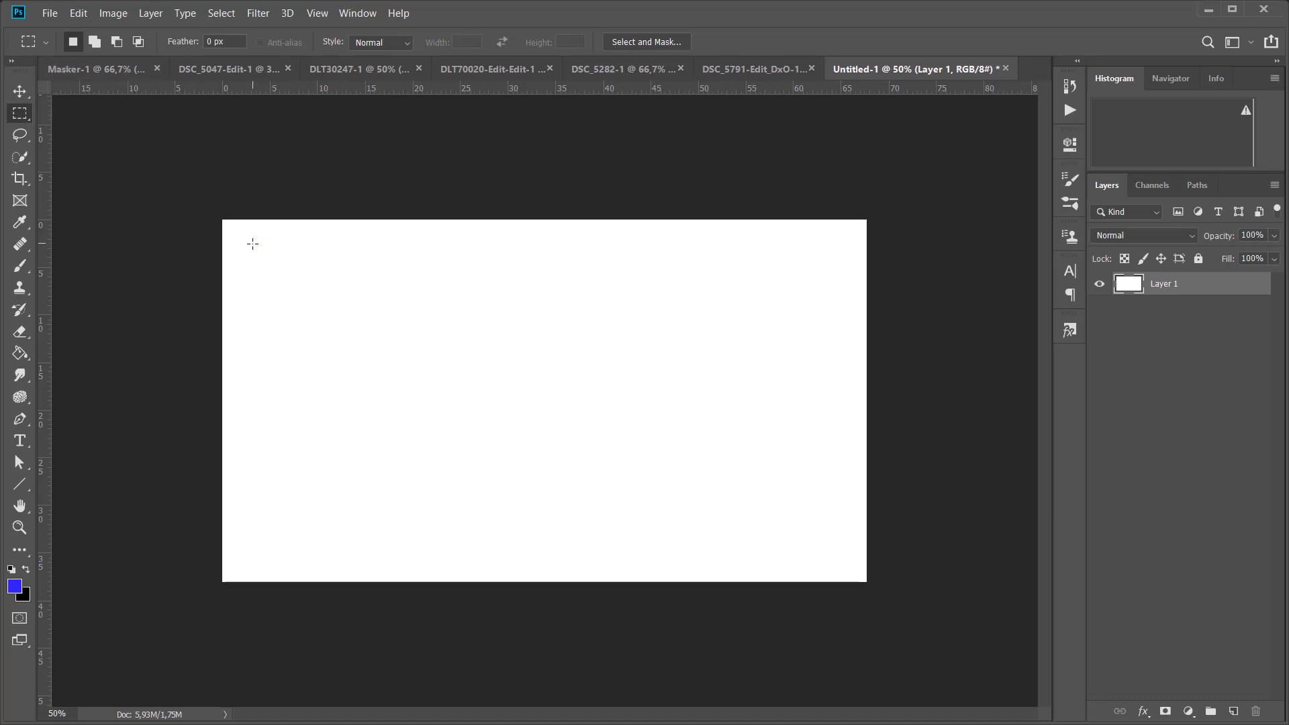
left_click_drag(252, 244, 449, 533)
left_click_drag(482, 244, 629, 515)
left_click(682, 469)
left_click_drag(252, 246, 429, 558)
left_click_drag(449, 245, 599, 558)
left_click_drag(611, 244, 829, 564)
left_click_drag(479, 241, 615, 552)
left_click_drag(316, 246, 477, 555)
left_click(507, 511)
Build a combined selection in Add to Selection mode from six overlapping rectangles spread across the canvas.
left_click(94, 42)
left_click_drag(259, 242, 440, 554)
left_click_drag(415, 268, 518, 498)
left_click_drag(493, 307, 675, 437)
left_click_drag(642, 258, 844, 576)
left_click_drag(574, 275, 703, 352)
left_click_drag(573, 412, 676, 534)
Subtract four rectangles from the combined selection, three in its left part and one near the right end.
left_click(122, 46)
left_click_drag(239, 228, 282, 569)
left_click_drag(270, 319, 457, 431)
left_click_drag(369, 408, 397, 562)
left_click_drag(693, 243, 798, 575)
Intersect the combined selection with a large rectangle that covers the left and middle of the canvas.
left_click(139, 45)
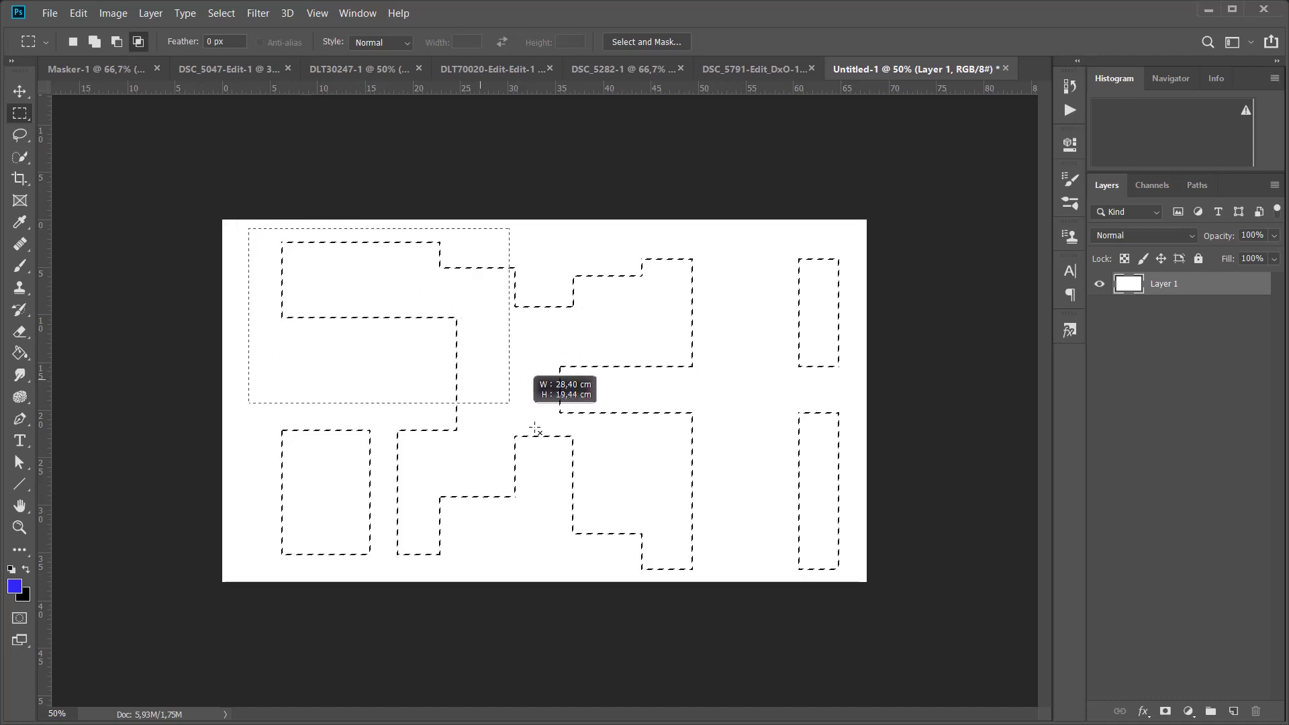
left_click_drag(535, 429, 591, 571)
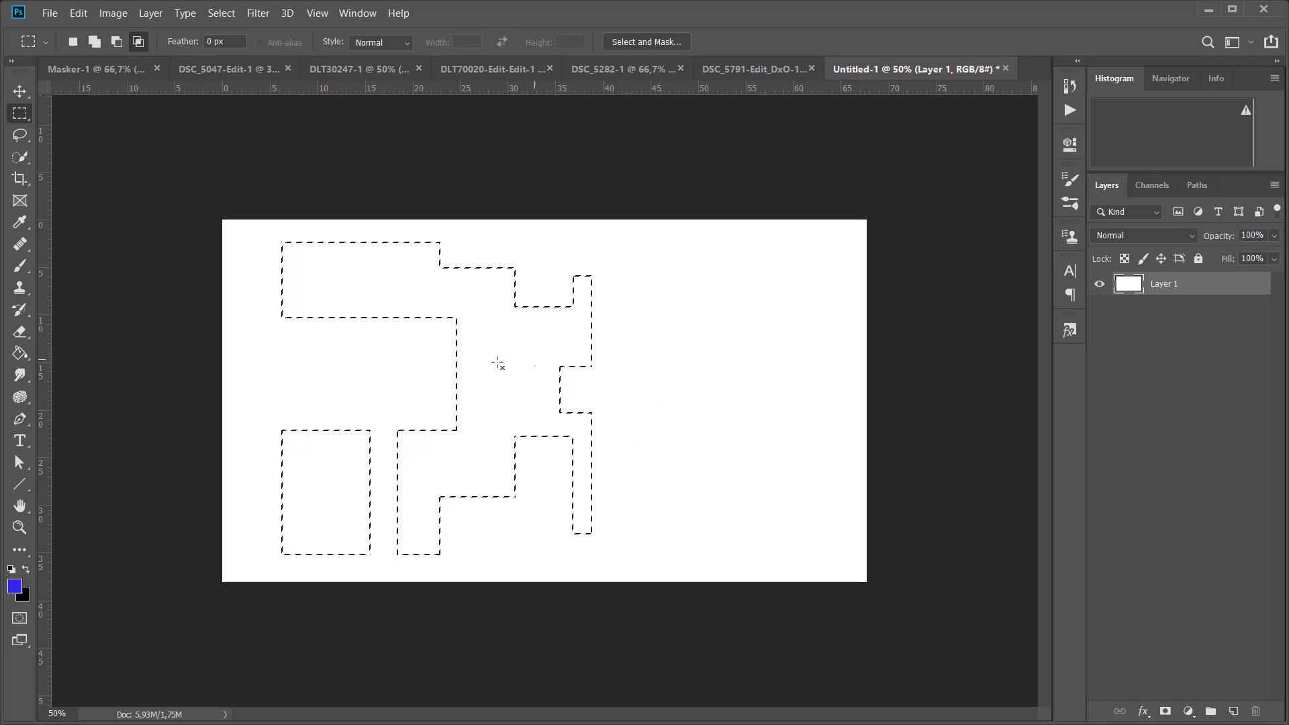
left_click(75, 43)
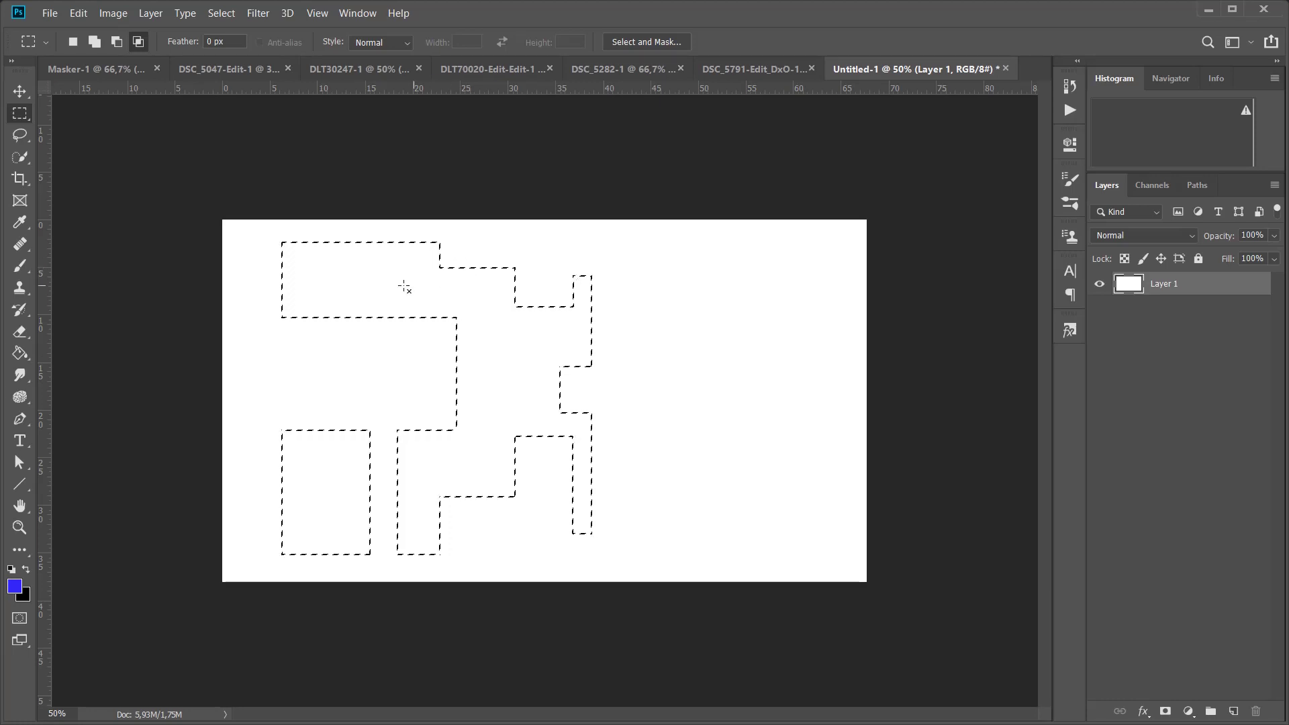
Paint the upper part of the selection with the Brush in the current blue foreground color.
left_click(20, 268)
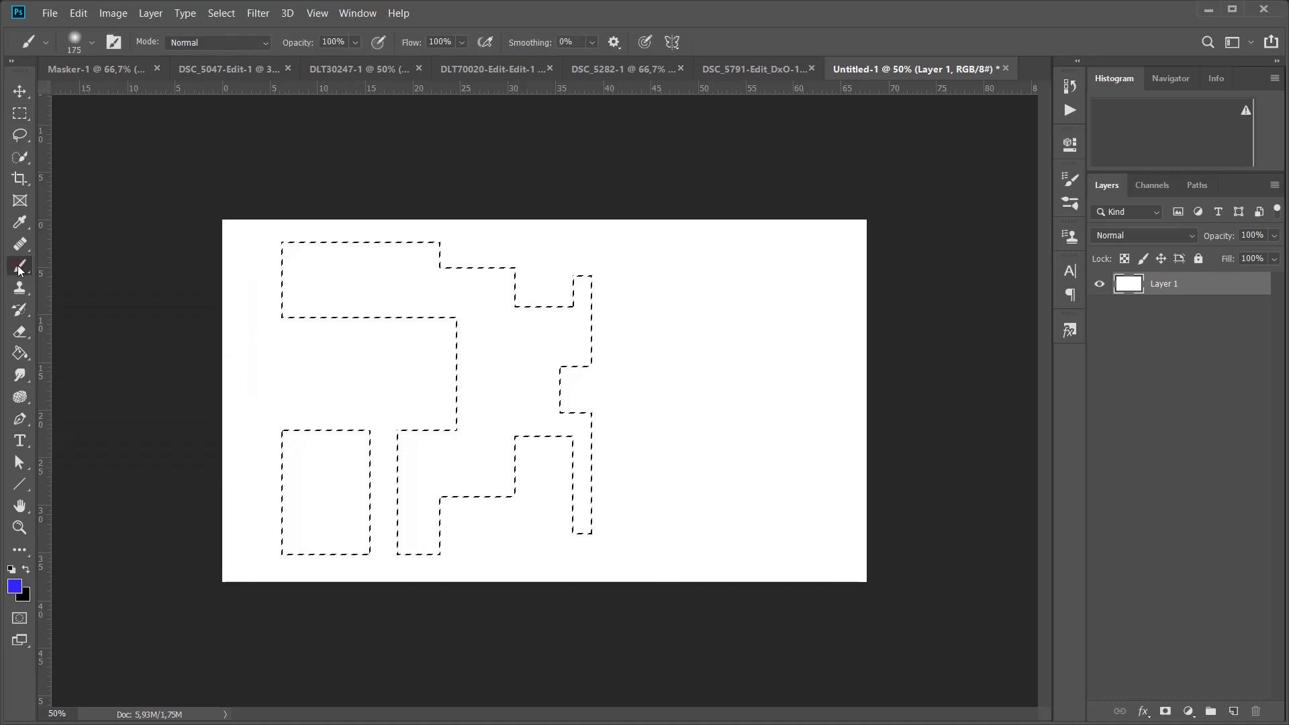
left_click(14, 587)
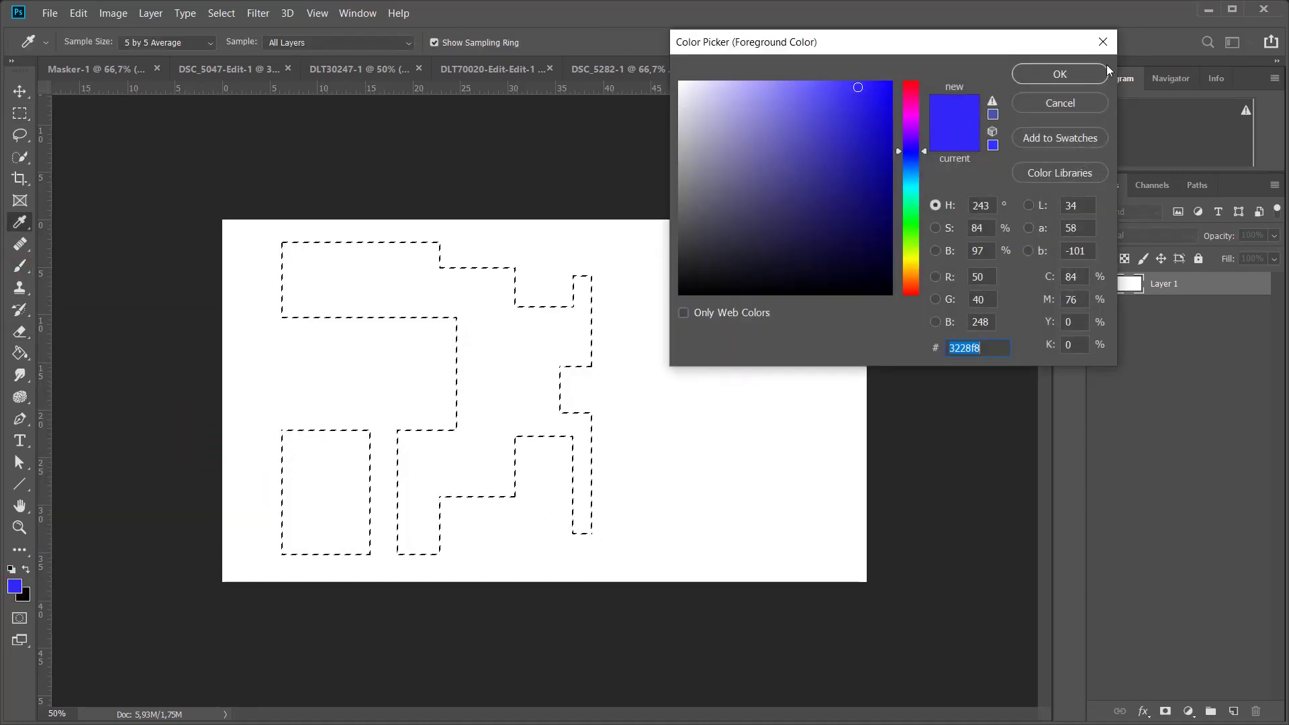
left_click(1039, 98)
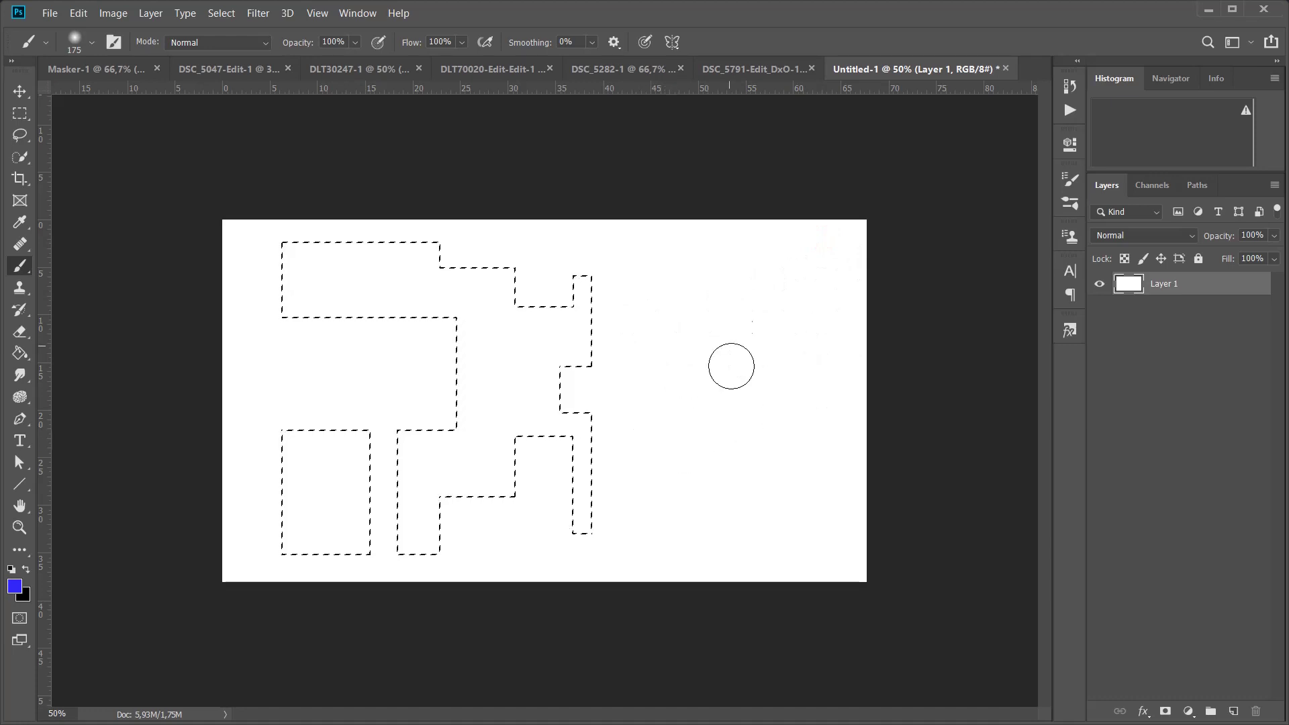
left_click(731, 297)
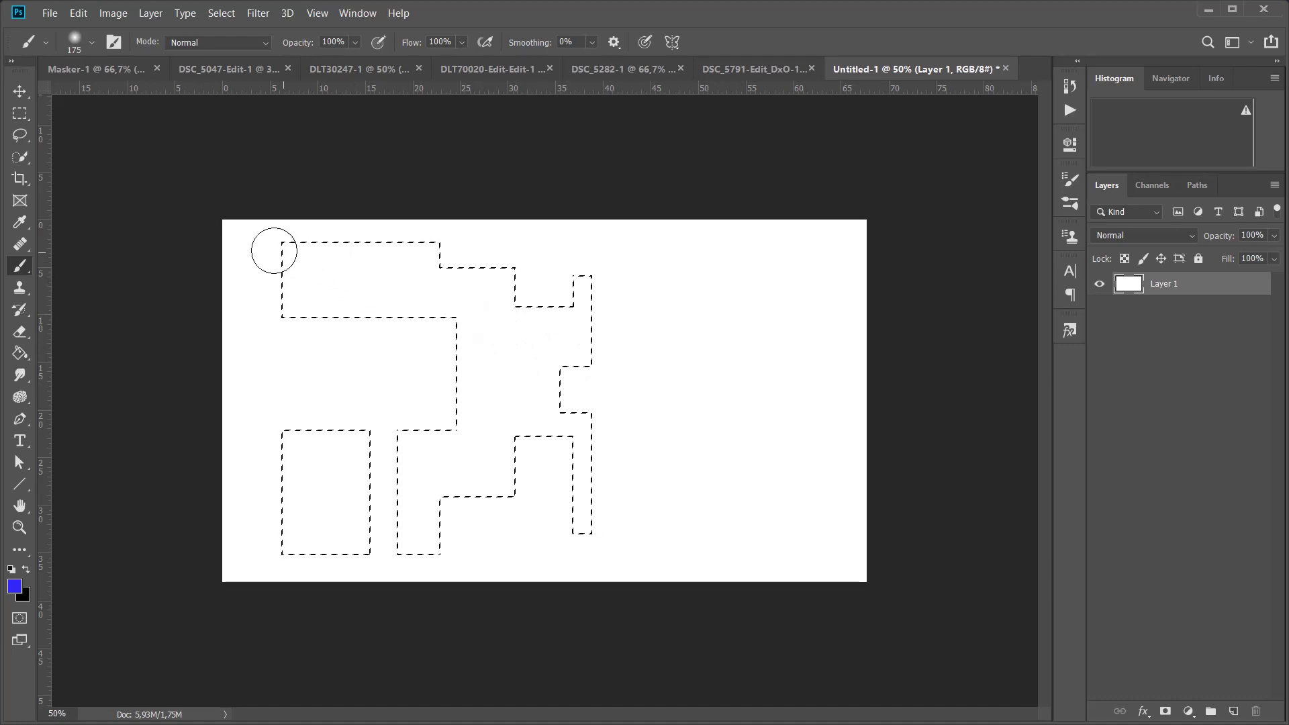
mouse_move(272, 249)
left_mouse_down()
mouse_move(469, 252)
mouse_move(246, 267)
mouse_move(541, 281)
mouse_move(210, 305)
mouse_move(534, 303)
mouse_move(384, 318)
left_mouse_up()
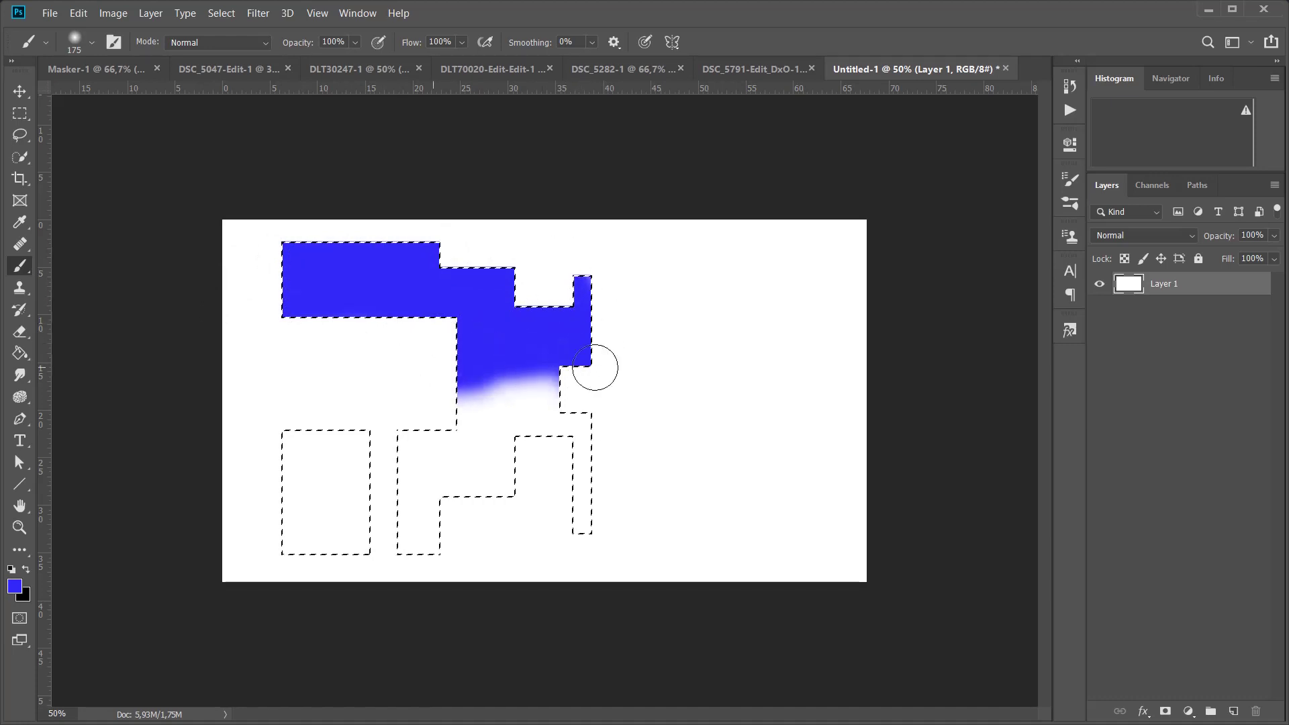
Change the foreground color to yellow (f8e228) and brush over the lower part of the selection.
left_click(14, 586)
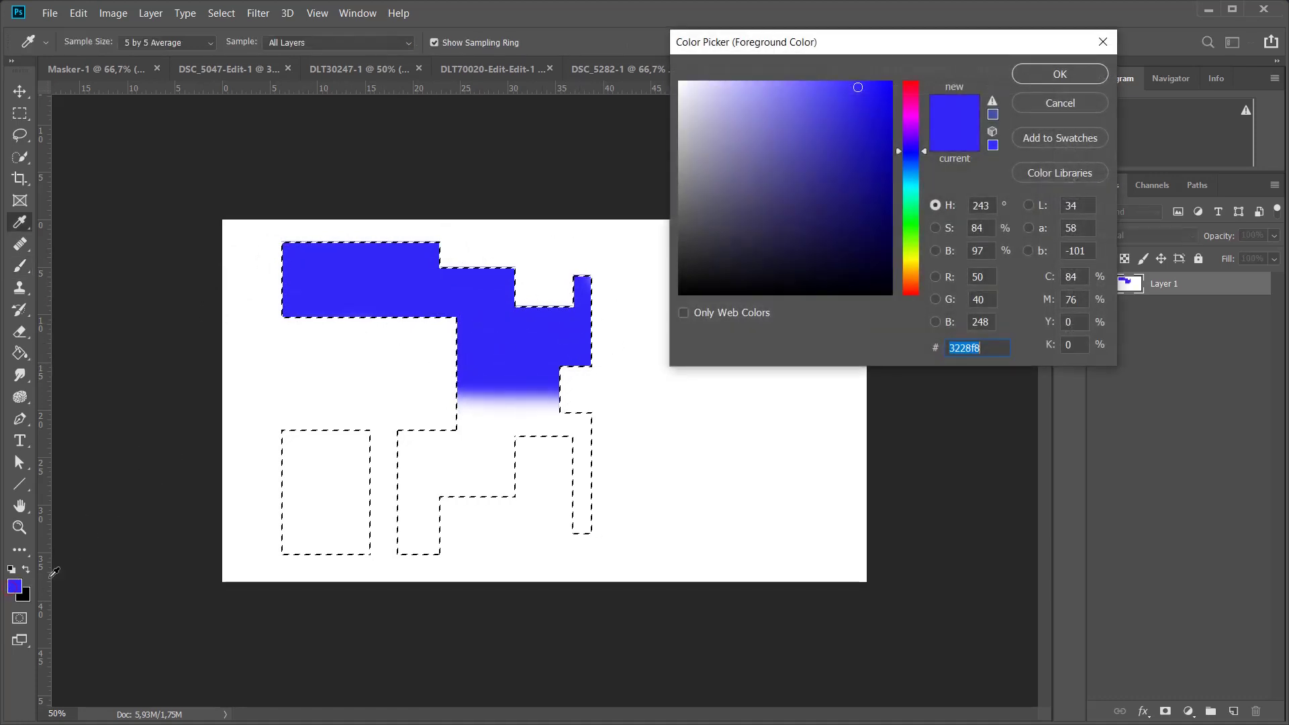
left_click(912, 263)
left_click(1030, 74)
left_click_drag(470, 409, 583, 430)
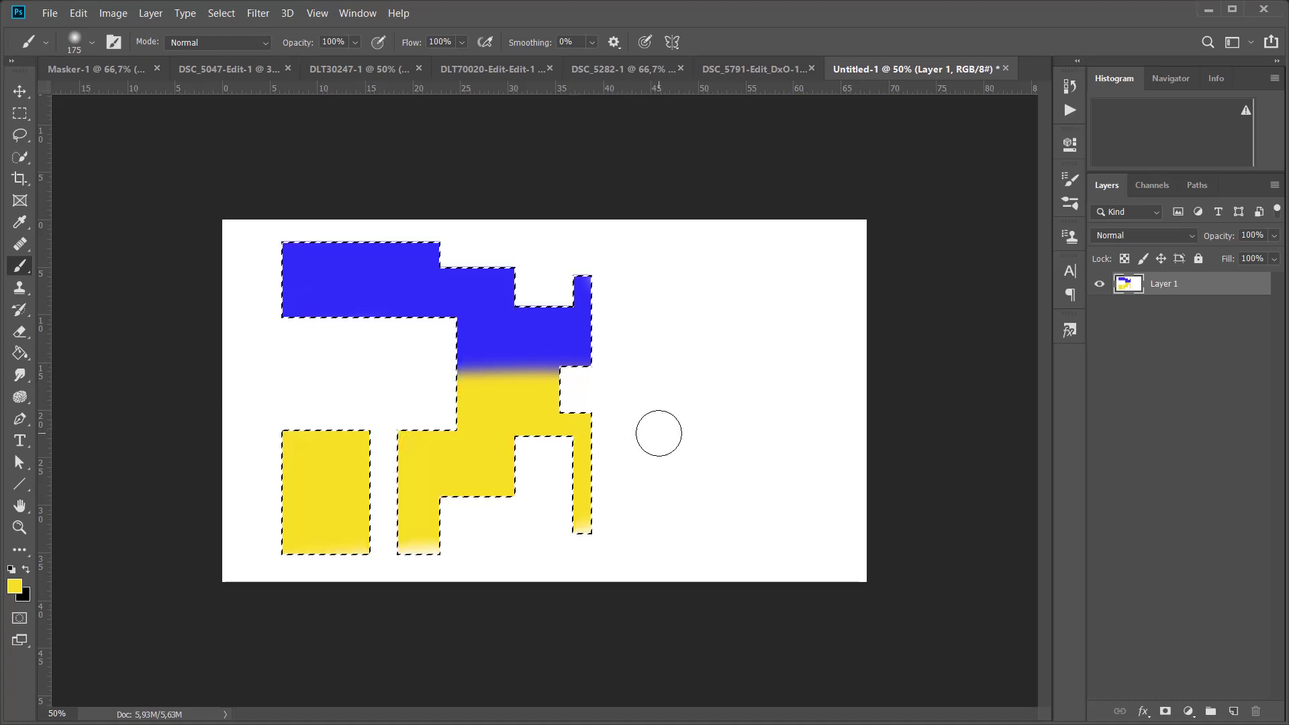
Deselect the selection and paint a freehand yellow zigzag on the empty right part of the canvas.
left_click(221, 13)
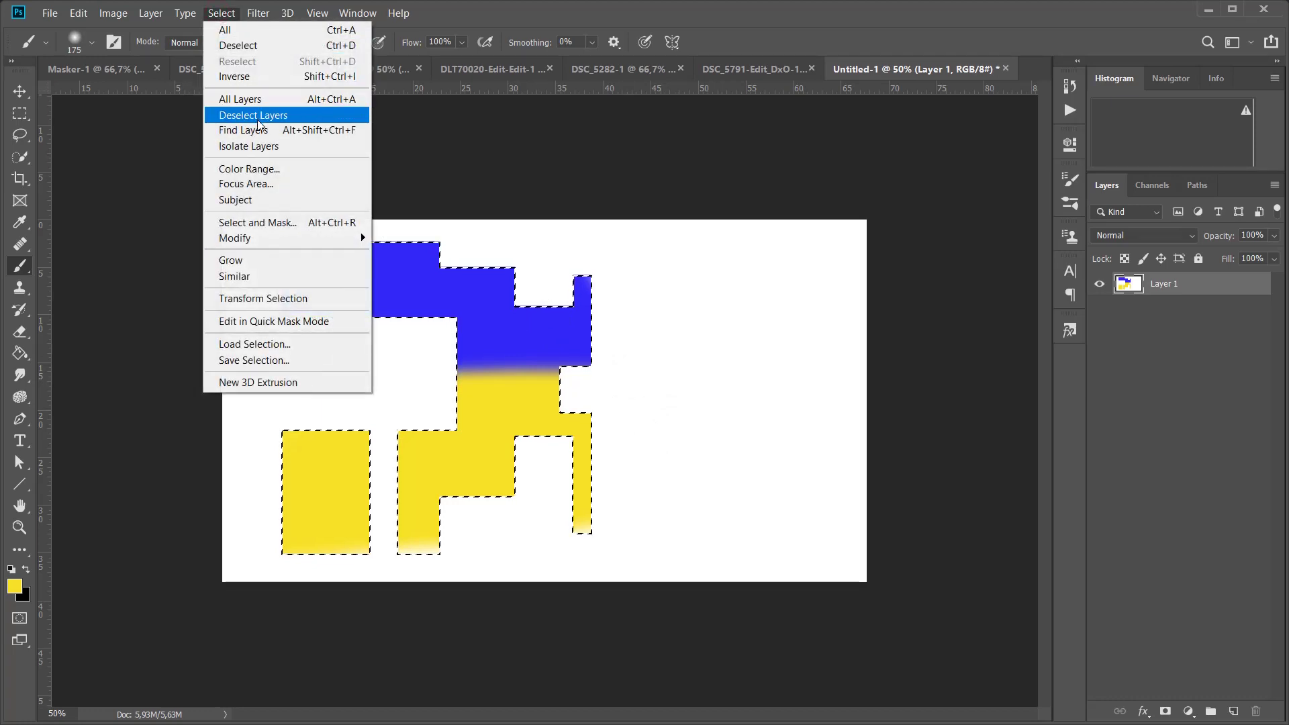
left_click(238, 45)
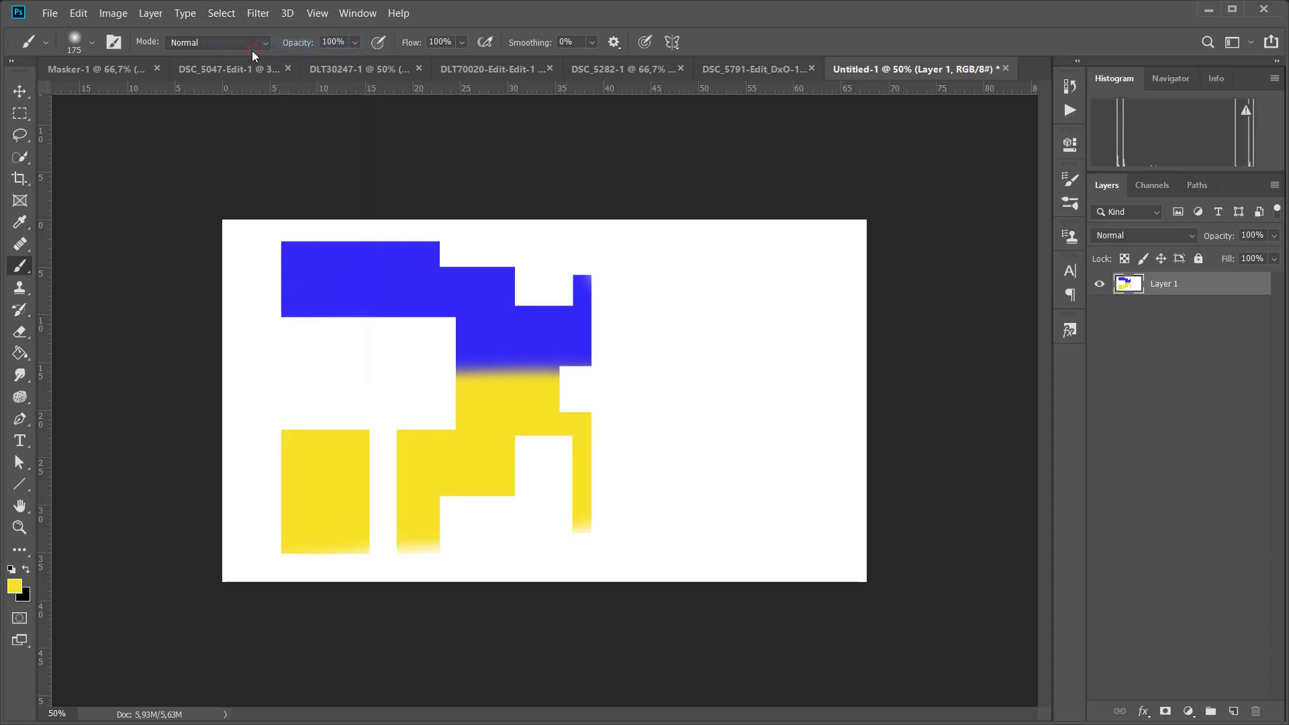
mouse_move(748, 288)
left_mouse_down()
mouse_move(686, 299)
mouse_move(714, 365)
mouse_move(776, 393)
mouse_move(742, 442)
mouse_move(785, 447)
mouse_move(744, 479)
mouse_move(767, 491)
mouse_move(728, 501)
left_mouse_up()
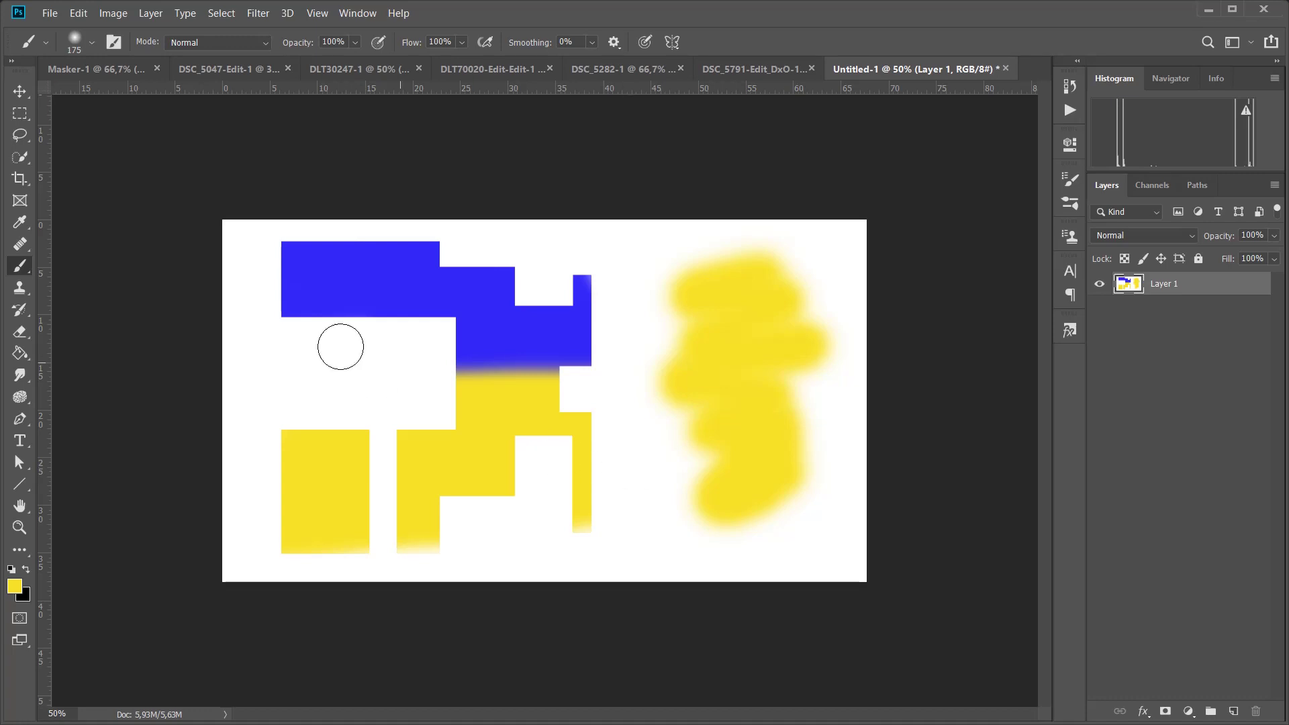
Undo the freehand zigzag, the deselection and the yellow and blue brush painting.
left_click(19, 112)
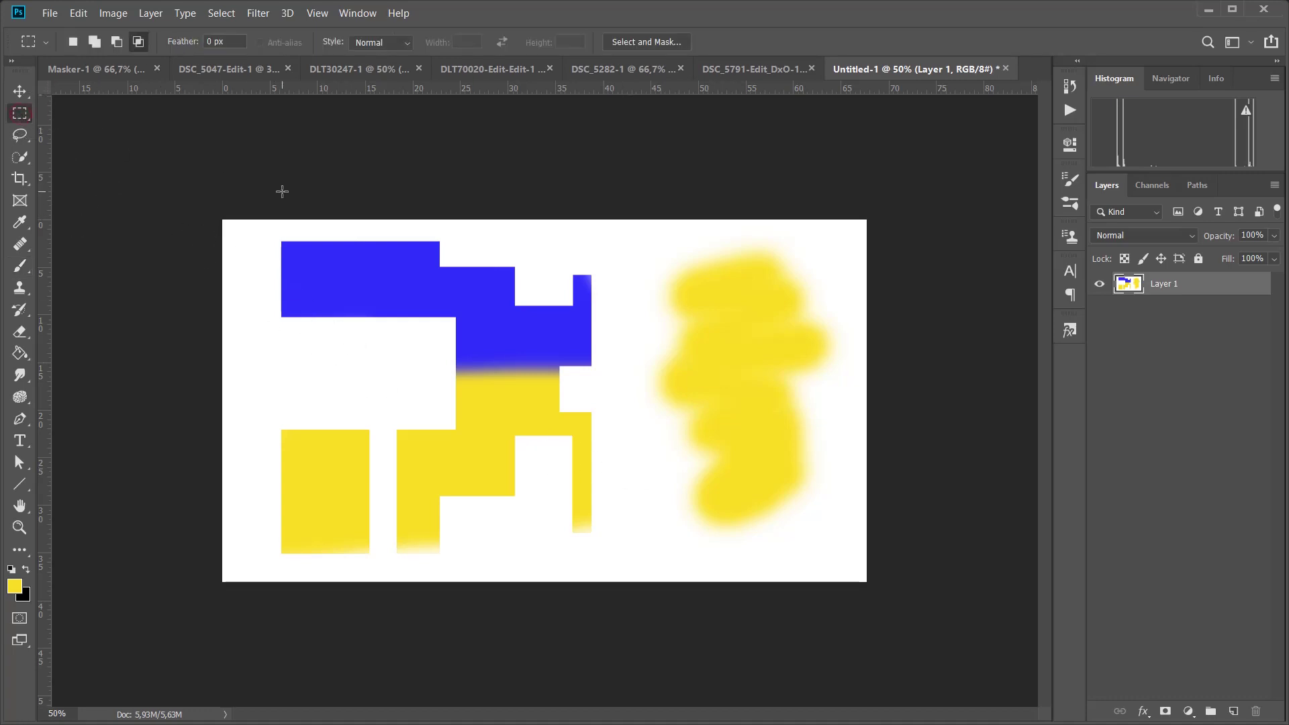
key("ctrl+z")
key("ctrl+z")
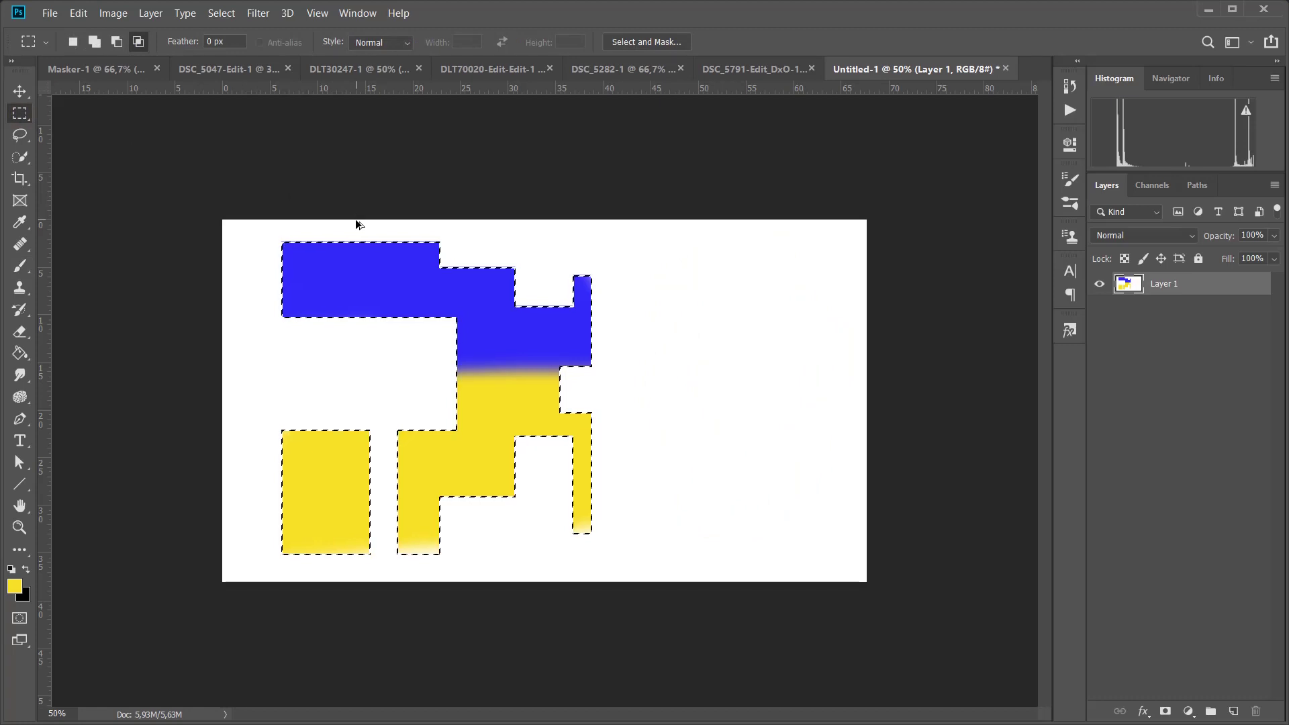
key("ctrl+z")
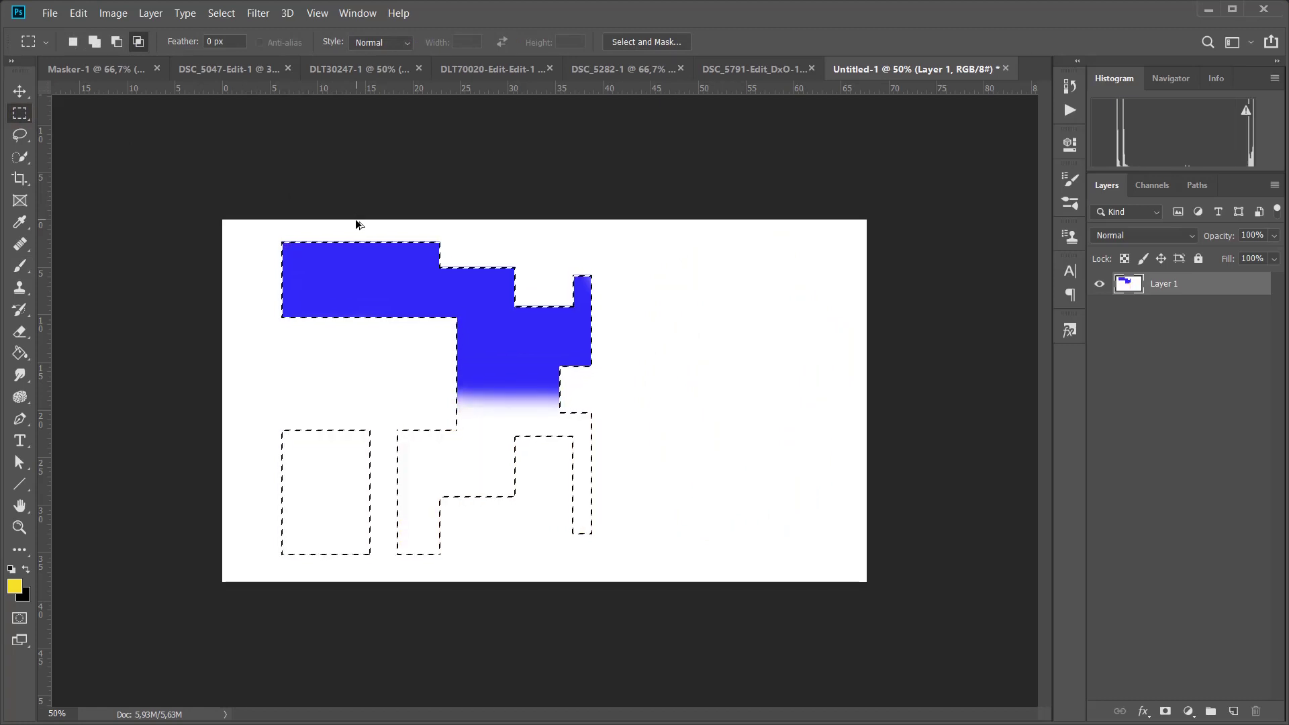
key("ctrl+z")
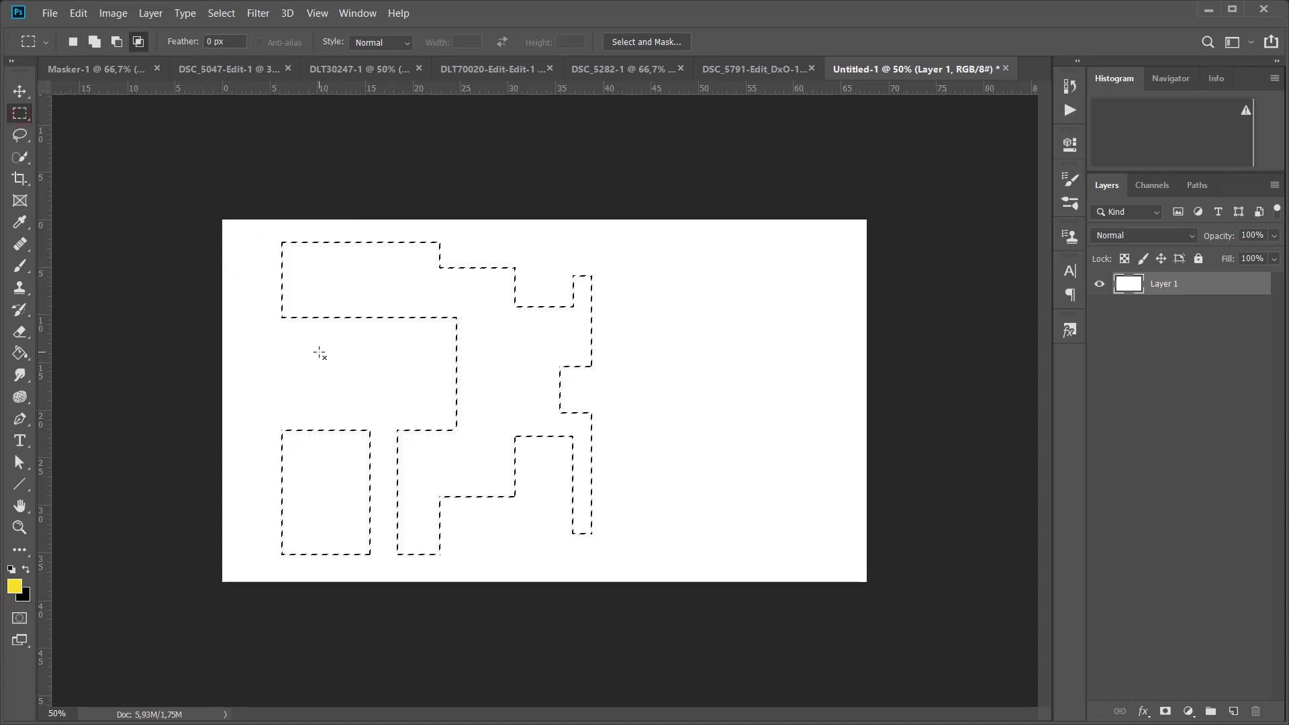
Clear the irregular selection and draw a single rectangular selection without feathering in the left half of the canvas.
left_click(699, 317)
left_click(213, 41)
left_click_drag(281, 275, 481, 508)
Set the foreground color to blue (4028f8).
left_click(14, 586)
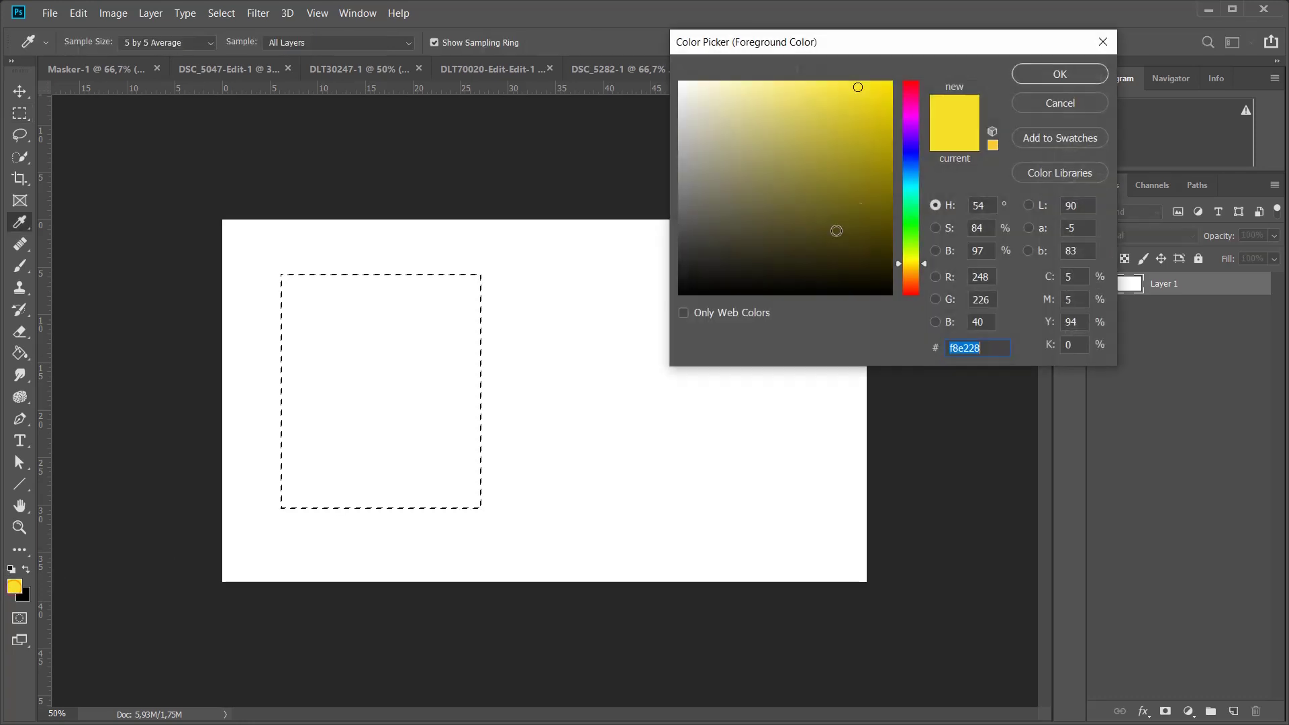
left_click(907, 153)
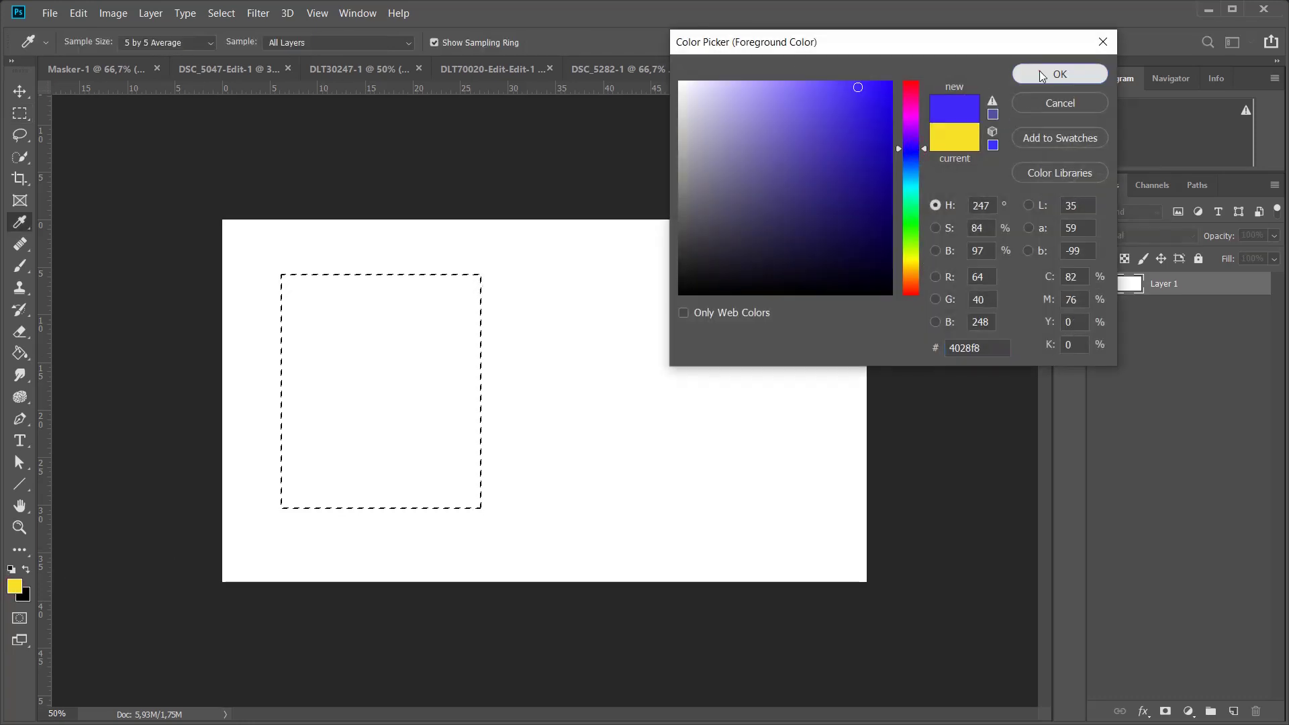
left_click(1054, 73)
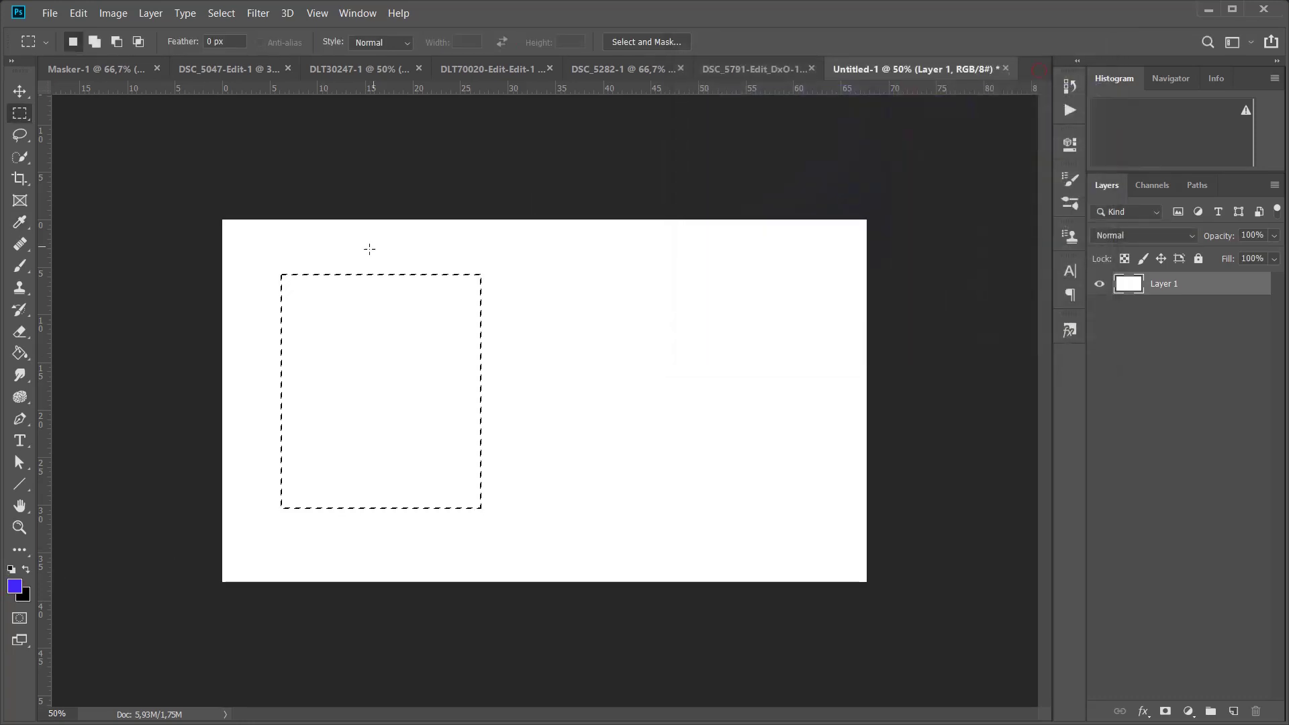
Fill the left rectangular selection with the foreground color using the Paint Bucket and deselect it.
left_click(21, 270)
left_click(21, 354)
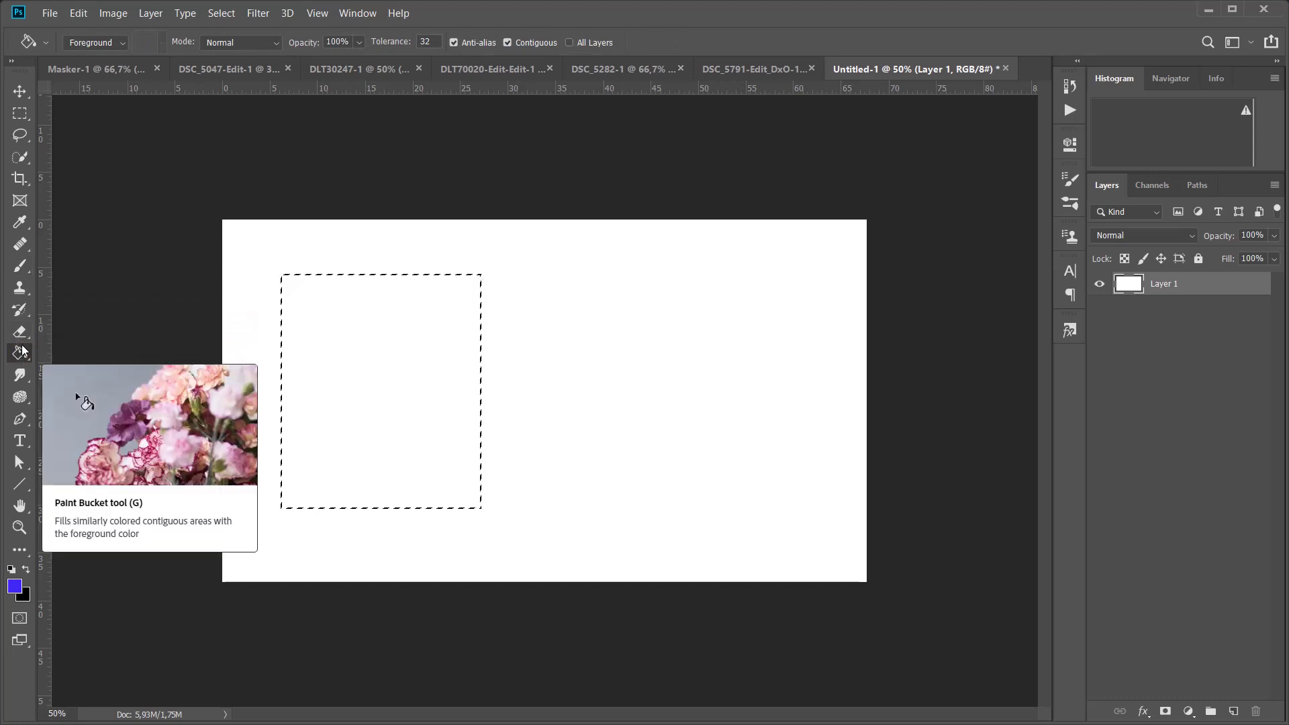
left_click(363, 345)
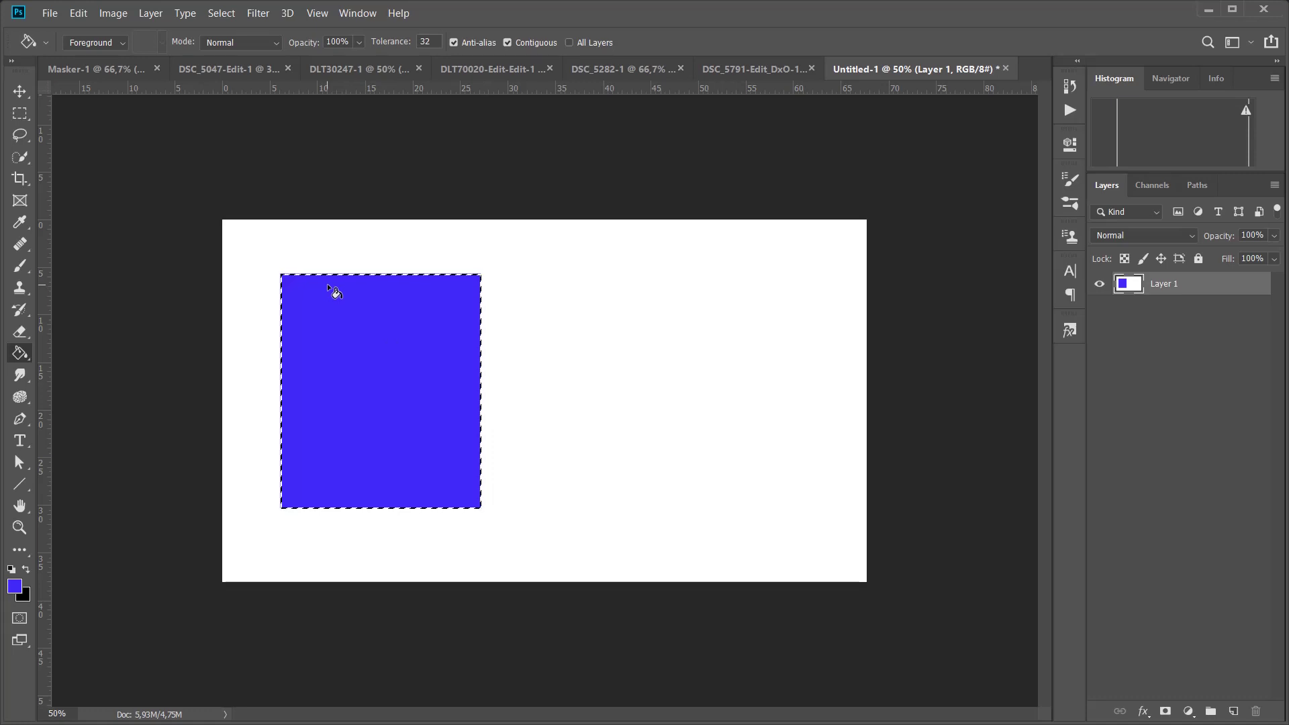
key("ctrl+d")
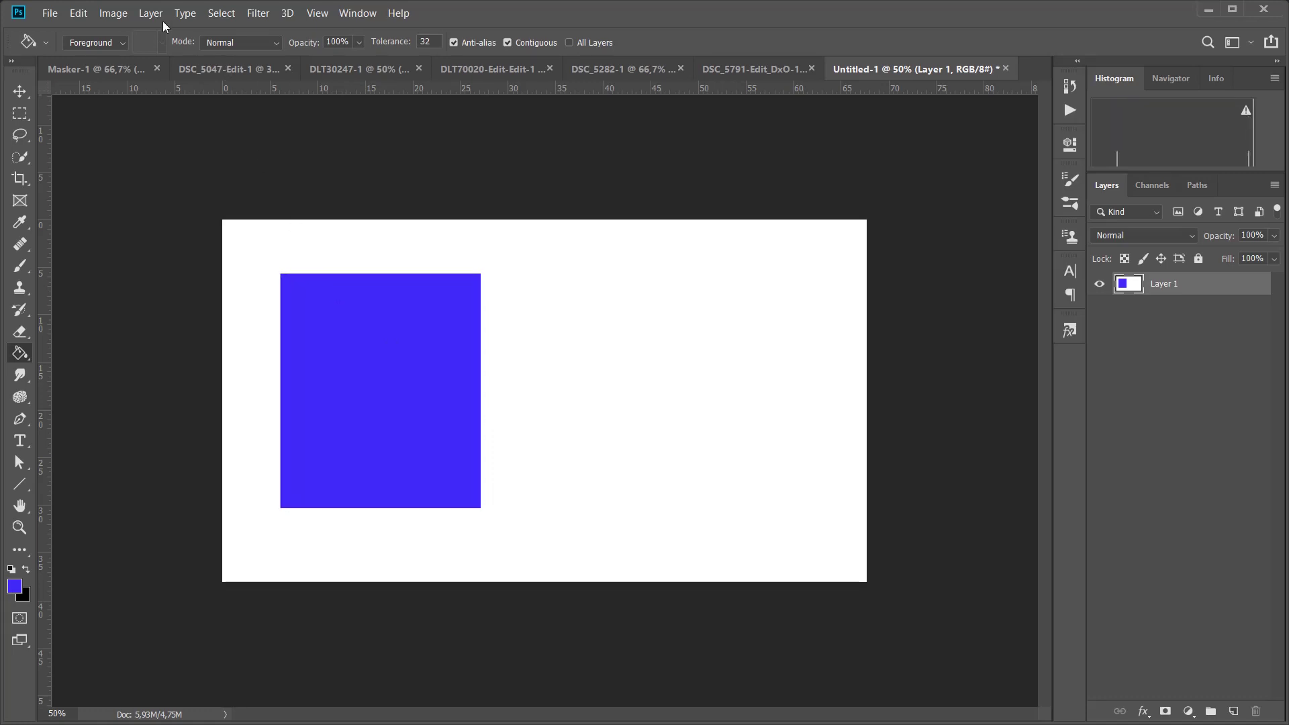
left_click(220, 16)
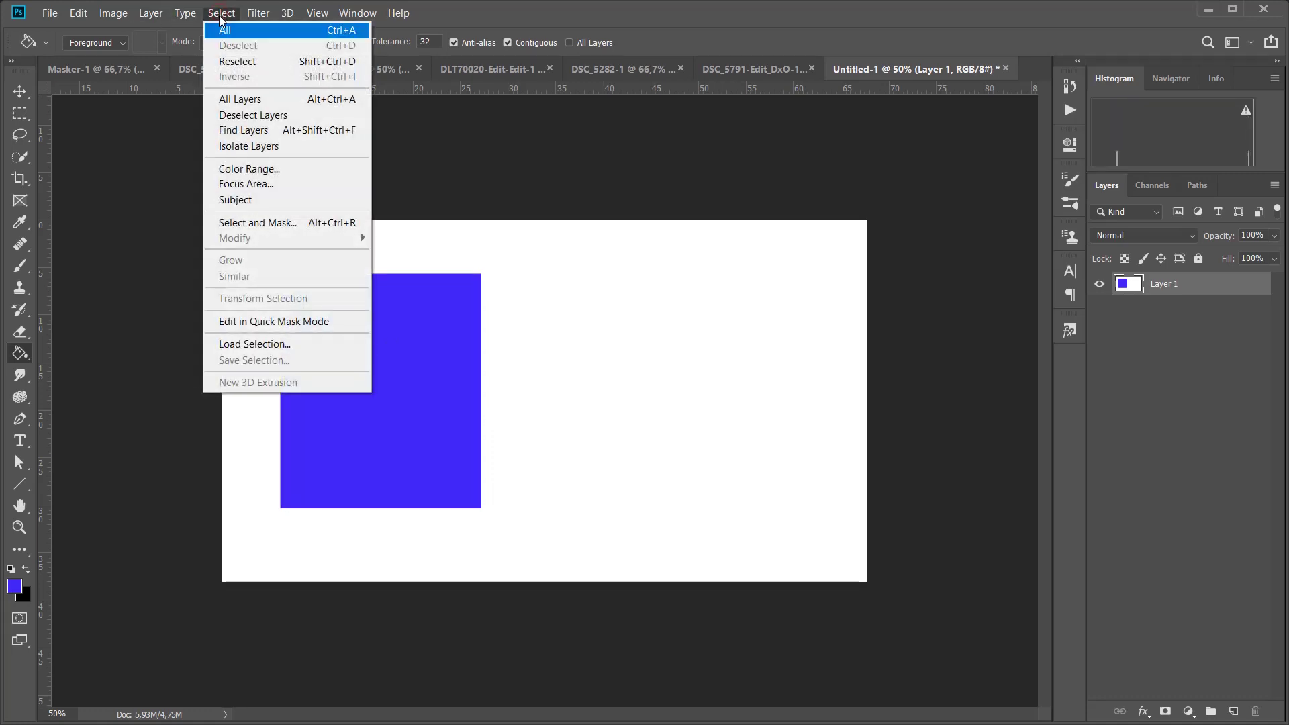
left_click(675, 27)
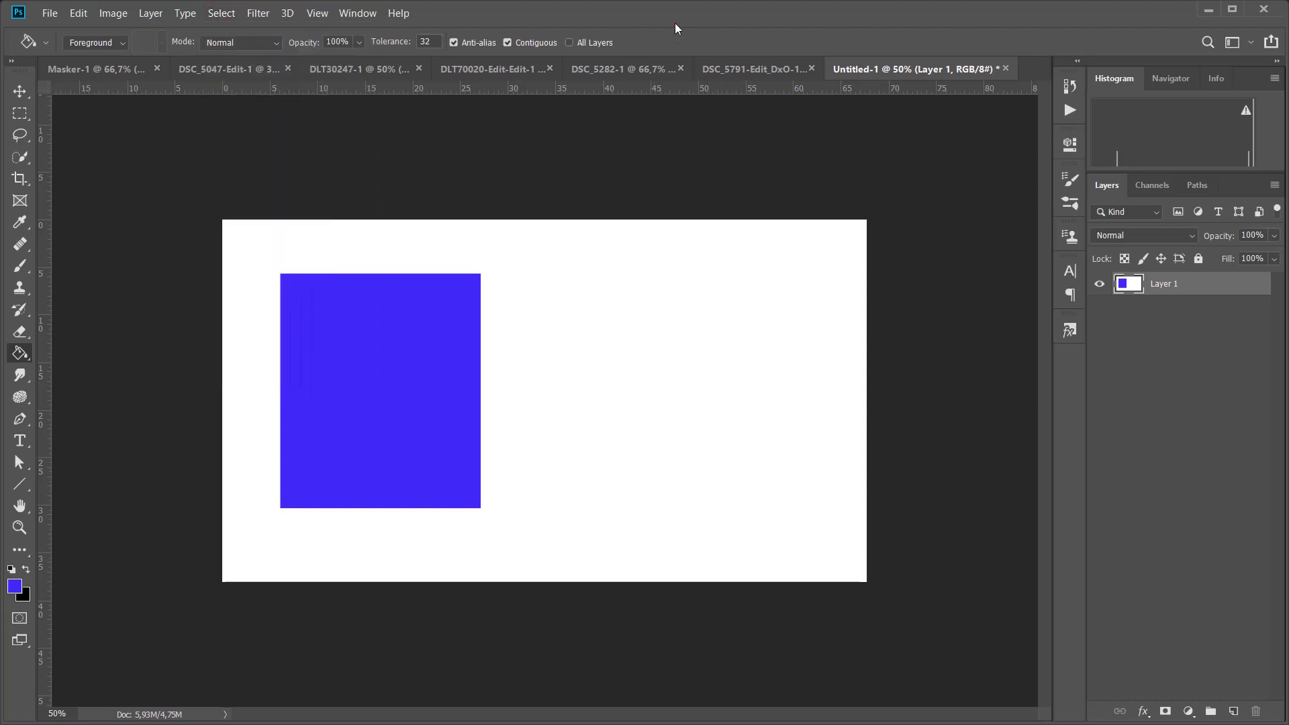
Set the Rectangular Marquee tool's feather to 20 px.
left_click(19, 113)
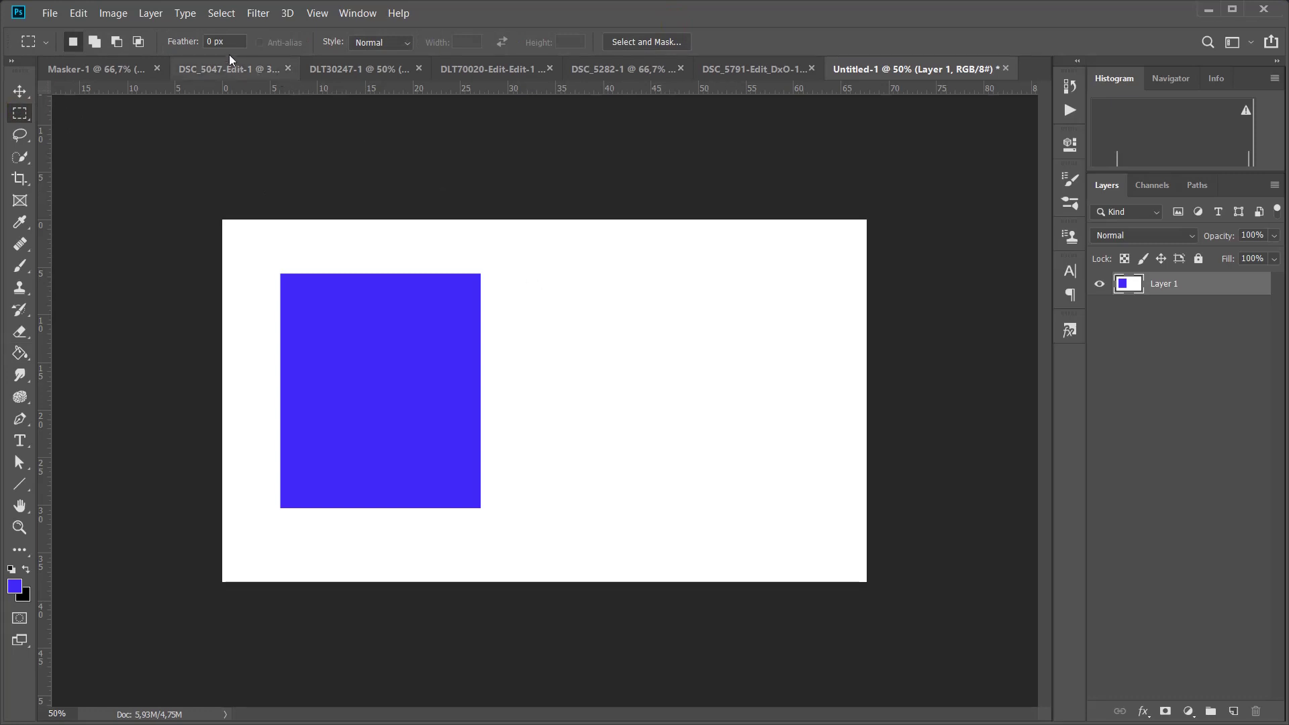
left_click(208, 38)
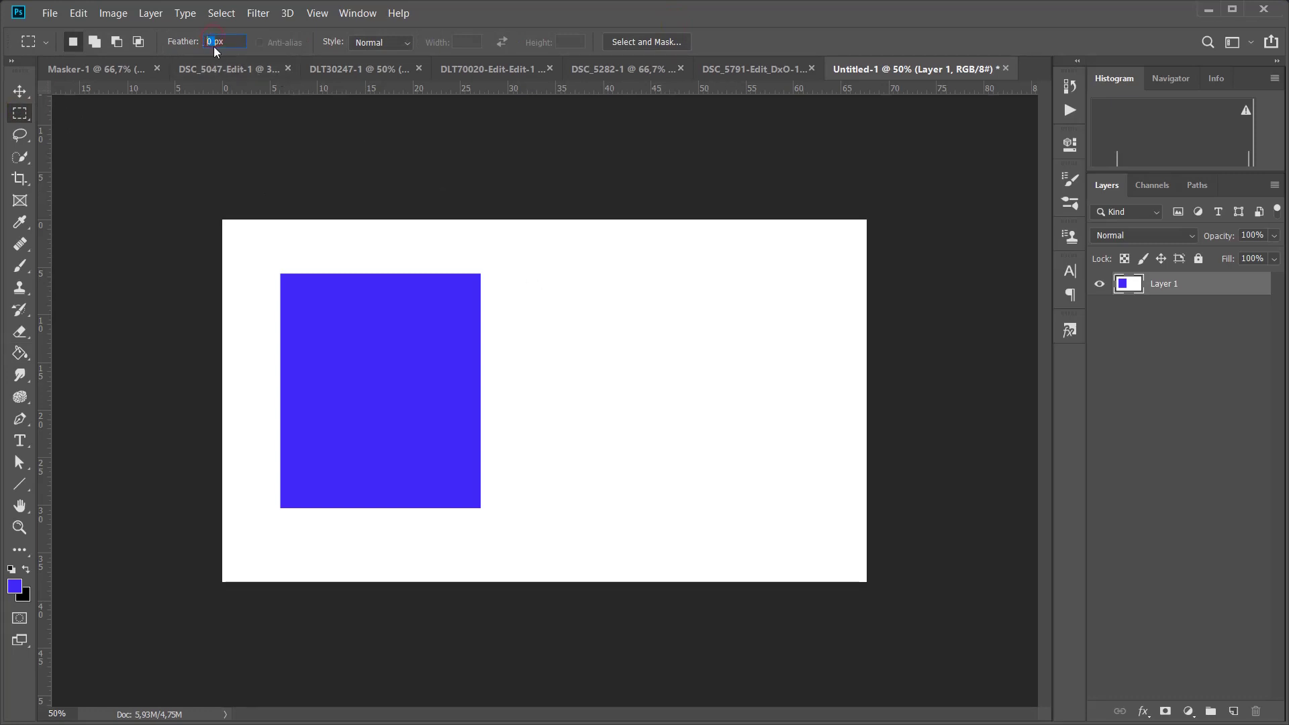
type("20px")
key("Return")
left_click(453, 21)
Draw a feathered rectangular selection beside the blue rectangle, fill it with the same blue, and deselect it.
left_click_drag(565, 273, 789, 507)
left_click(19, 354)
left_click(716, 399)
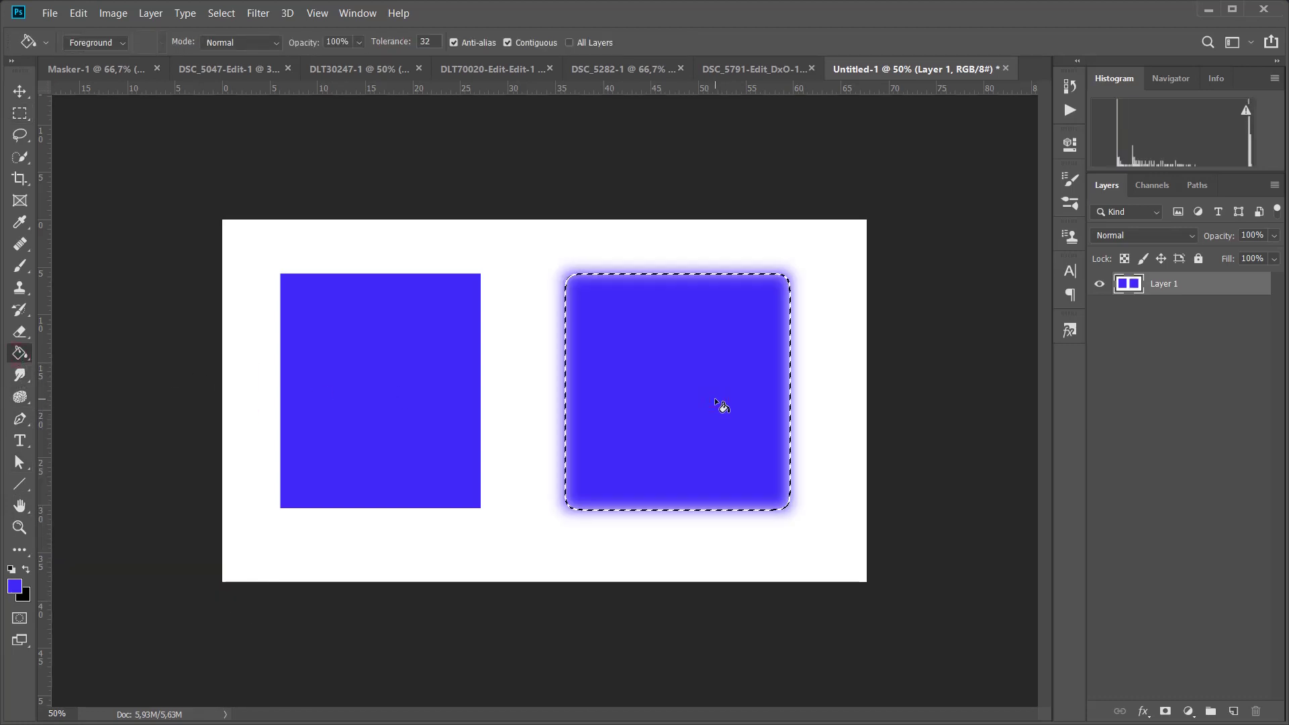
key("ctrl+d")
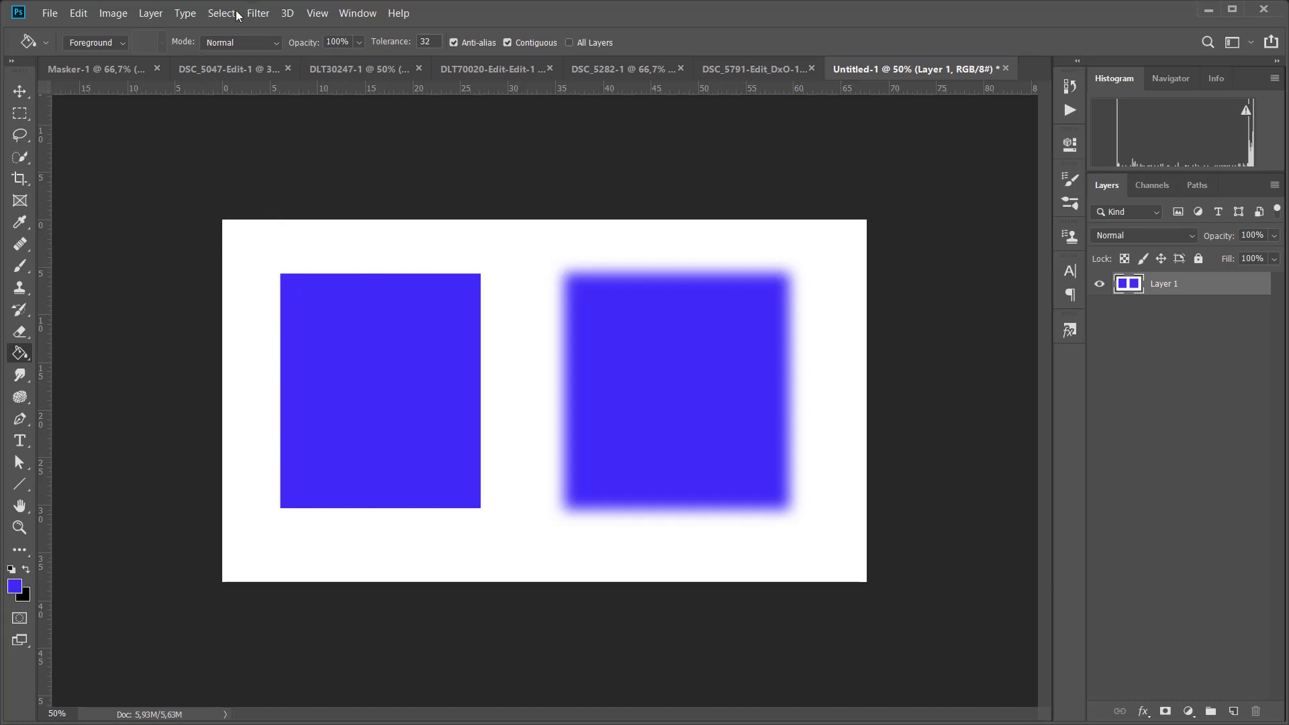
Set the Rectangular Marquee tool's feather back to 0 px.
left_click(20, 113)
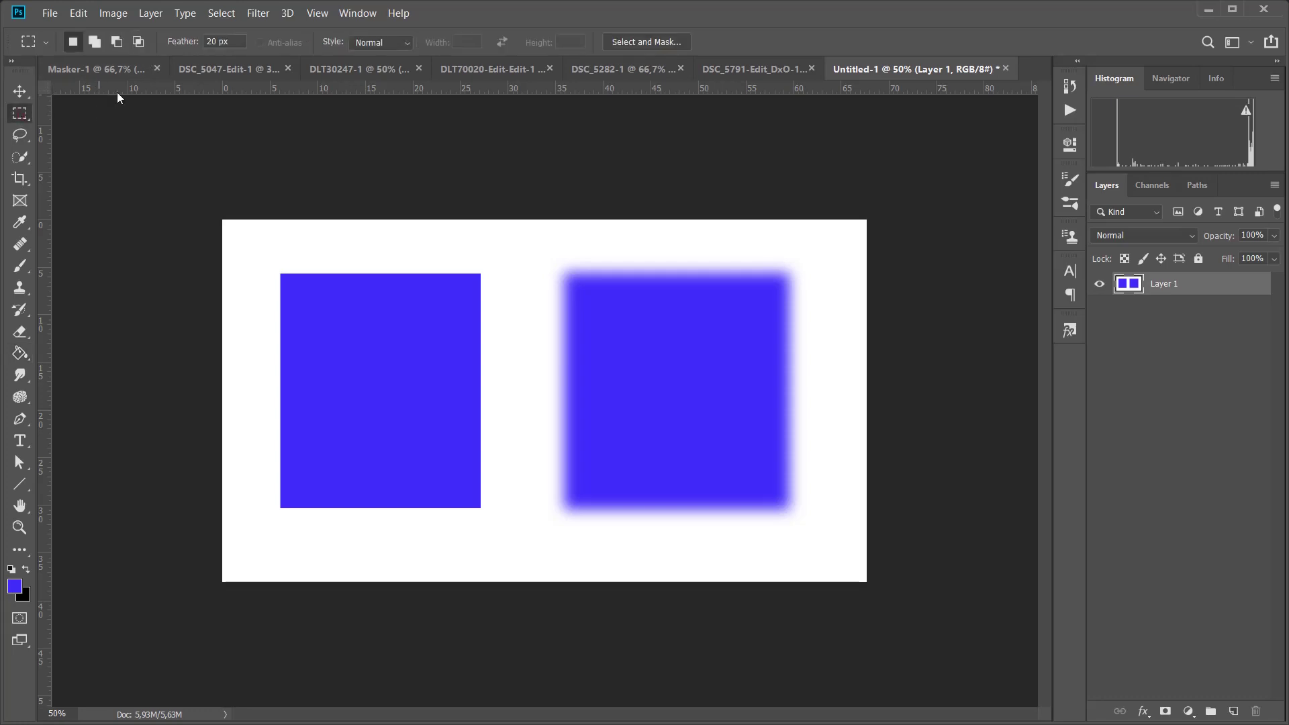
double_click(215, 41)
type("0")
key("Return")
Undo both blue fills and the feathered selection, going back to the unfilled rectangular selection in the left half.
key("ctrl+z")
key("ctrl+z")
key("ctrl+z")
key("ctrl+z")
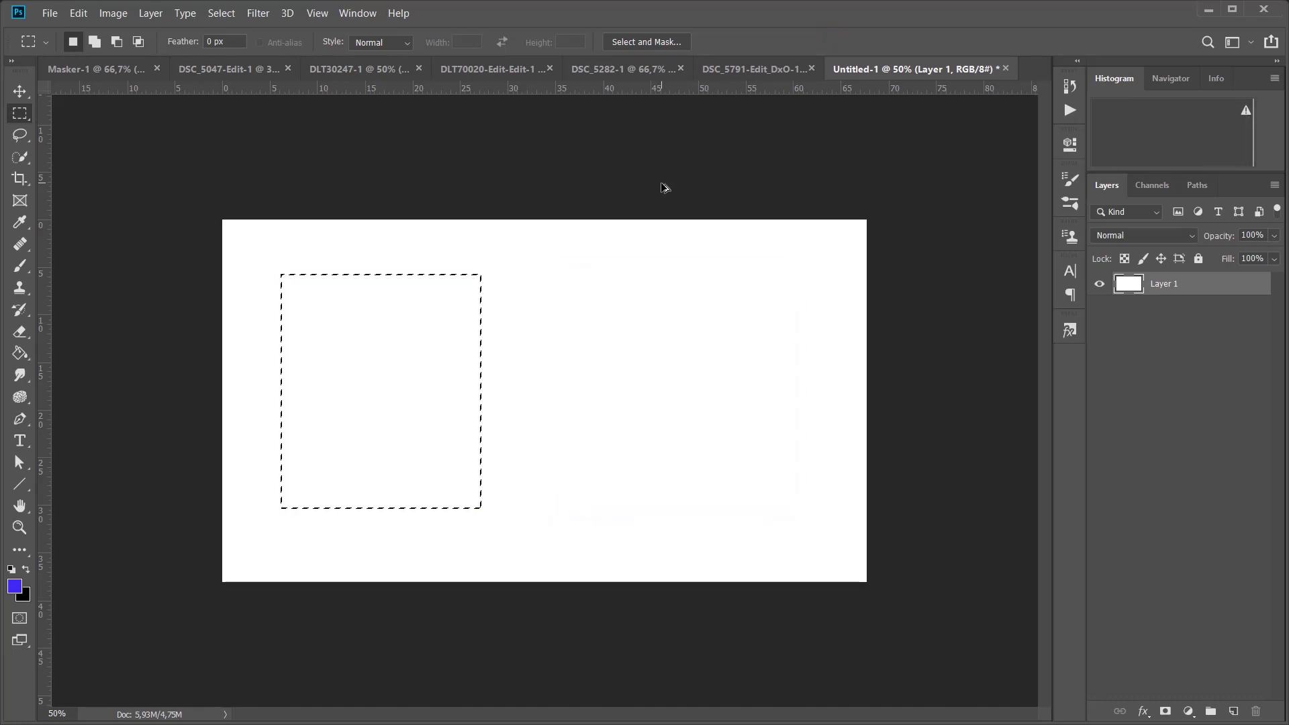
Undo the rectangular selection, draw a large freely proportioned one across the canvas with the Normal style, and clear it.
key("ctrl+z")
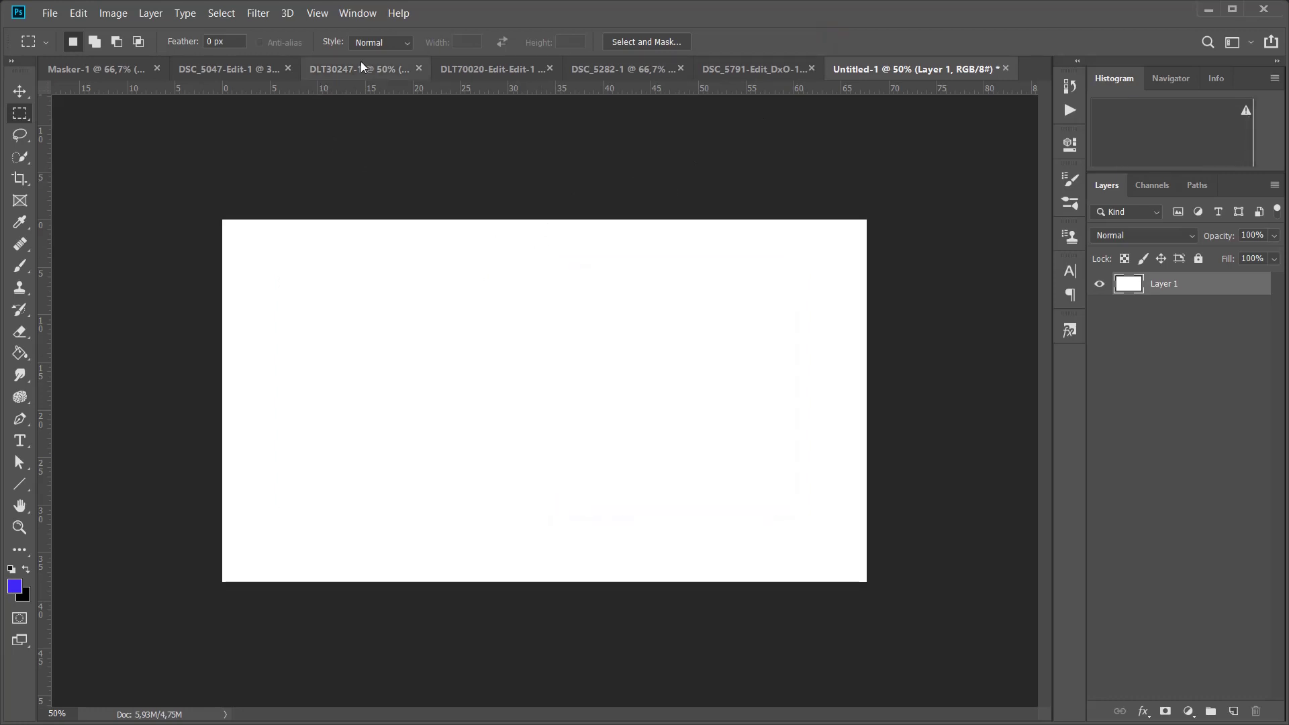
left_click(383, 45)
left_click(382, 44)
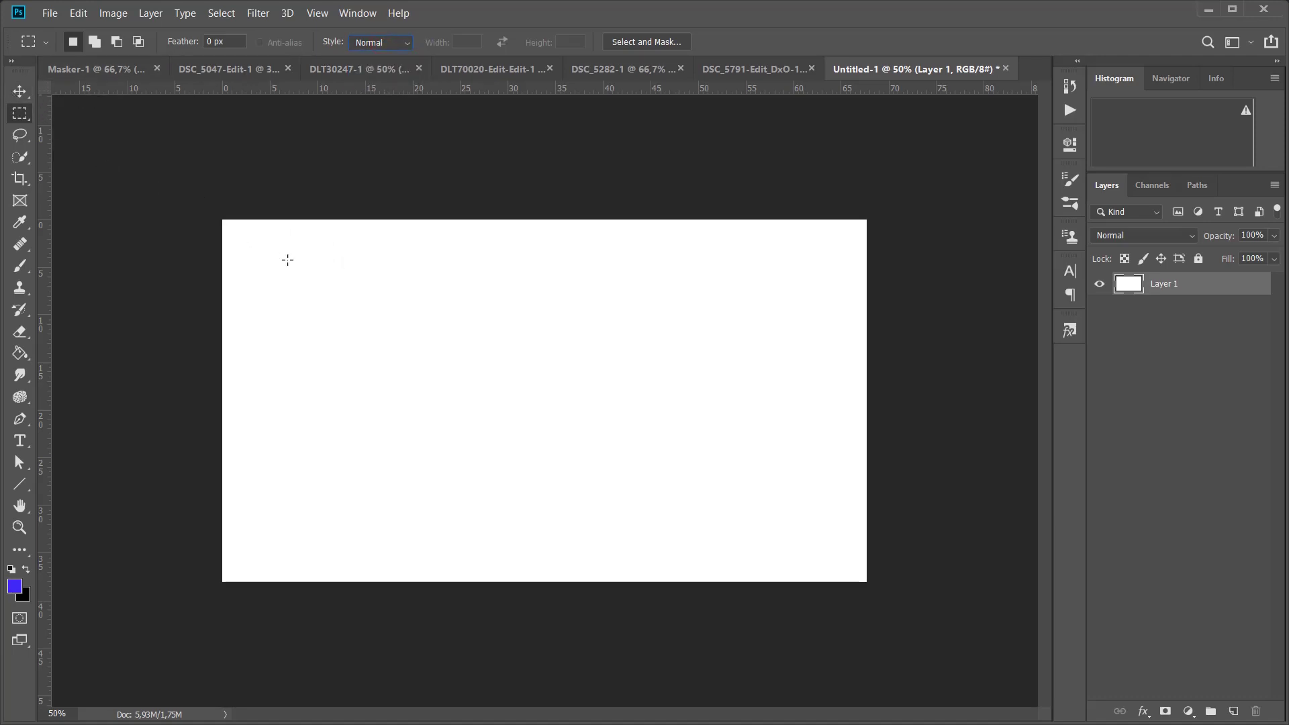
left_click_drag(290, 263, 809, 539)
left_click(811, 538)
left_click(462, 246)
Set the Rectangular Marquee style to Fixed Ratio with 4:3 proportions and draw large landscape selections on the canvas.
left_click(407, 48)
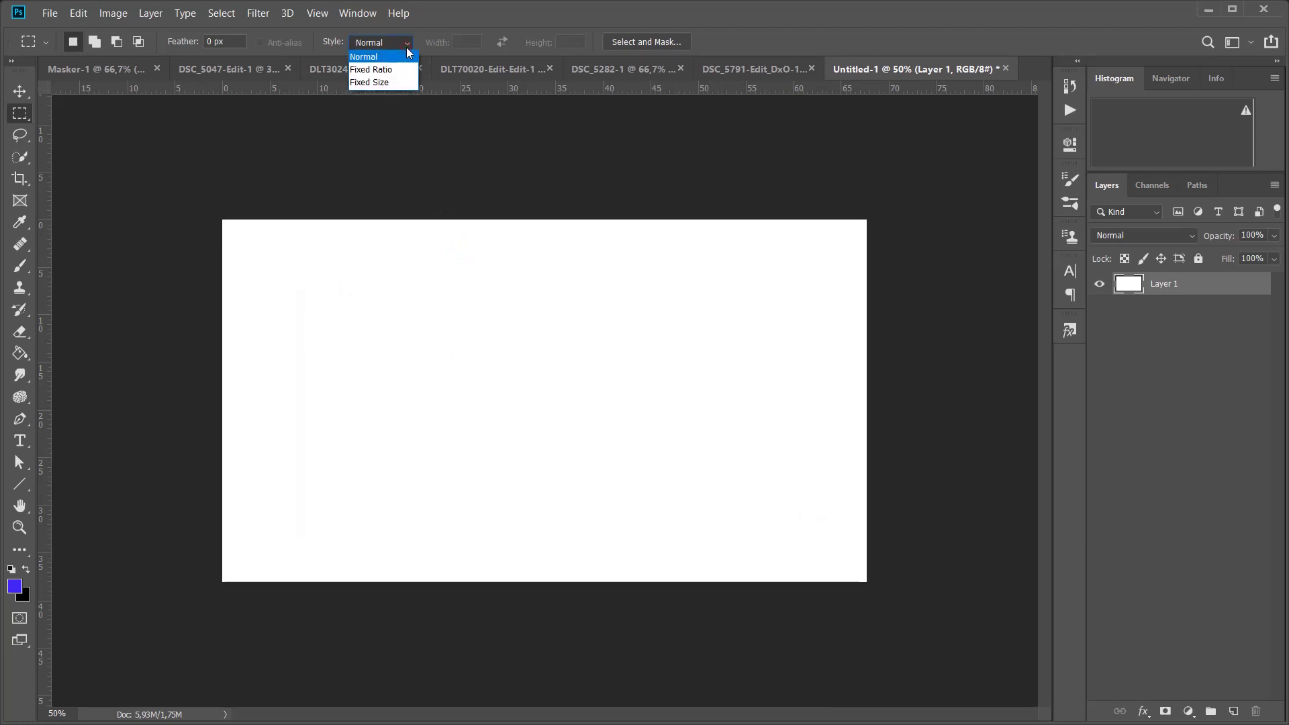
left_click(389, 70)
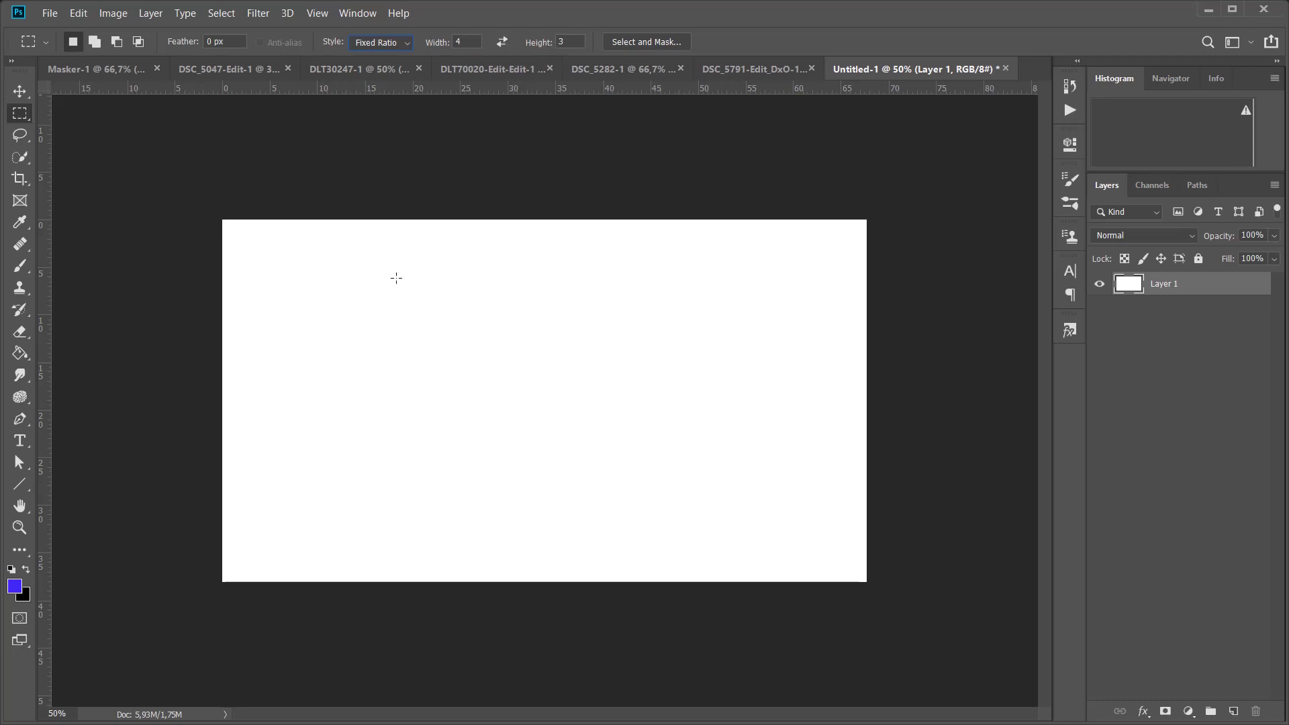
left_click_drag(321, 265, 737, 505)
left_click_drag(282, 238, 706, 555)
Swap the fixed ratio's width and height, draw portrait selections in the new proportion, and clear them.
left_click(503, 44)
mouse_move(383, 277)
left_mouse_down()
mouse_move(489, 342)
mouse_move(386, 251)
left_mouse_up()
left_click(263, 302)
left_click_drag(320, 276, 655, 532)
left_click(590, 323)
Swap the fixed ratio back to 4:3, draw landscape selections of different sizes, and clear them.
left_click(502, 42)
left_click_drag(299, 268, 731, 495)
left_click(700, 423)
left_click_drag(299, 256, 570, 435)
left_click(606, 373)
Set the fixed ratio to width 1 and height 1, draw square selections on the canvas, and clear them.
left_click(468, 41)
type("1")
key("Tab")
type("1")
left_click_drag(351, 249, 648, 546)
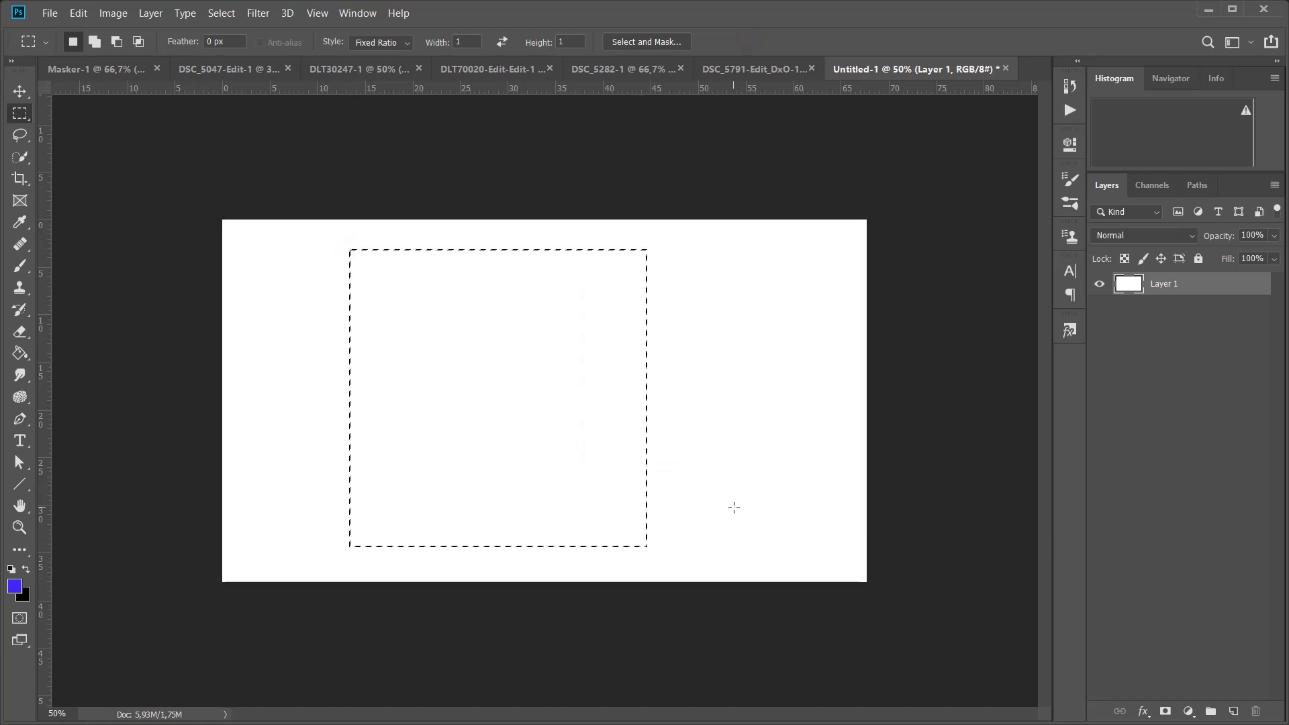
left_click(712, 457)
left_click_drag(298, 251, 622, 443)
left_click(621, 443)
Set the marquee style to Fixed Size at 2 cm by 3 cm and place such selections at various spots on the canvas.
left_click(405, 43)
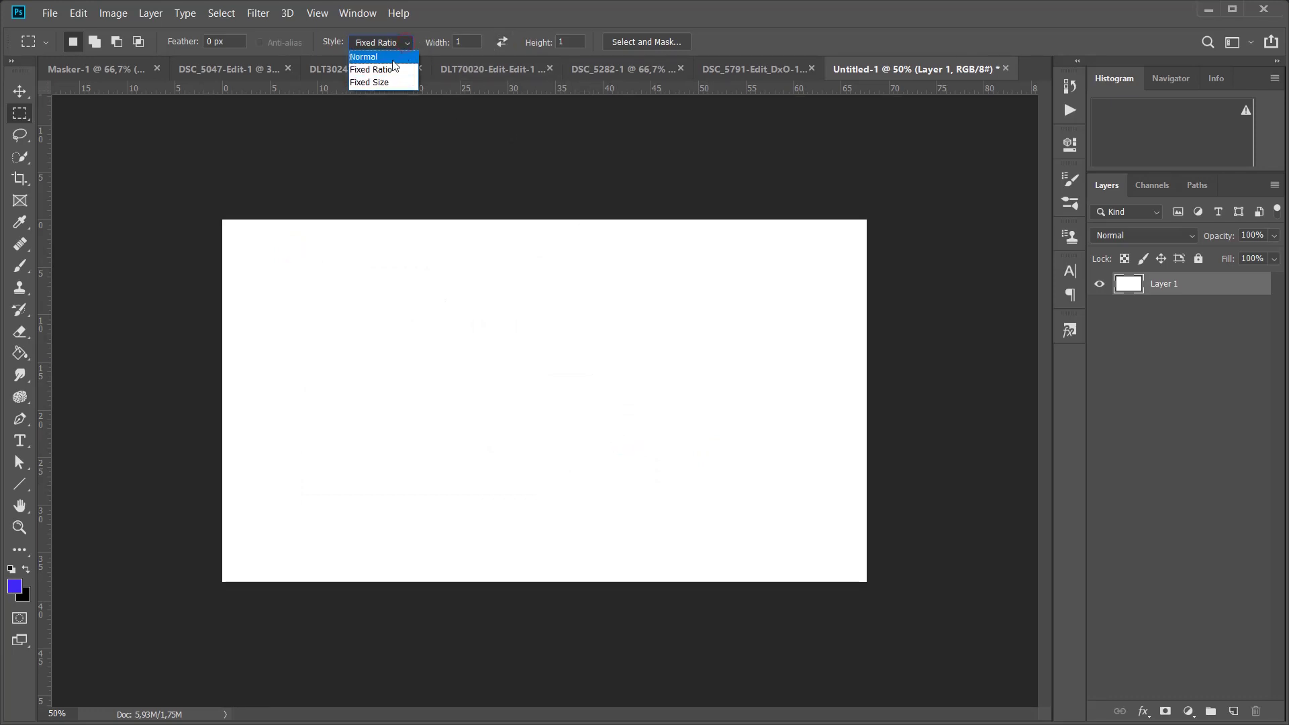
left_click(386, 83)
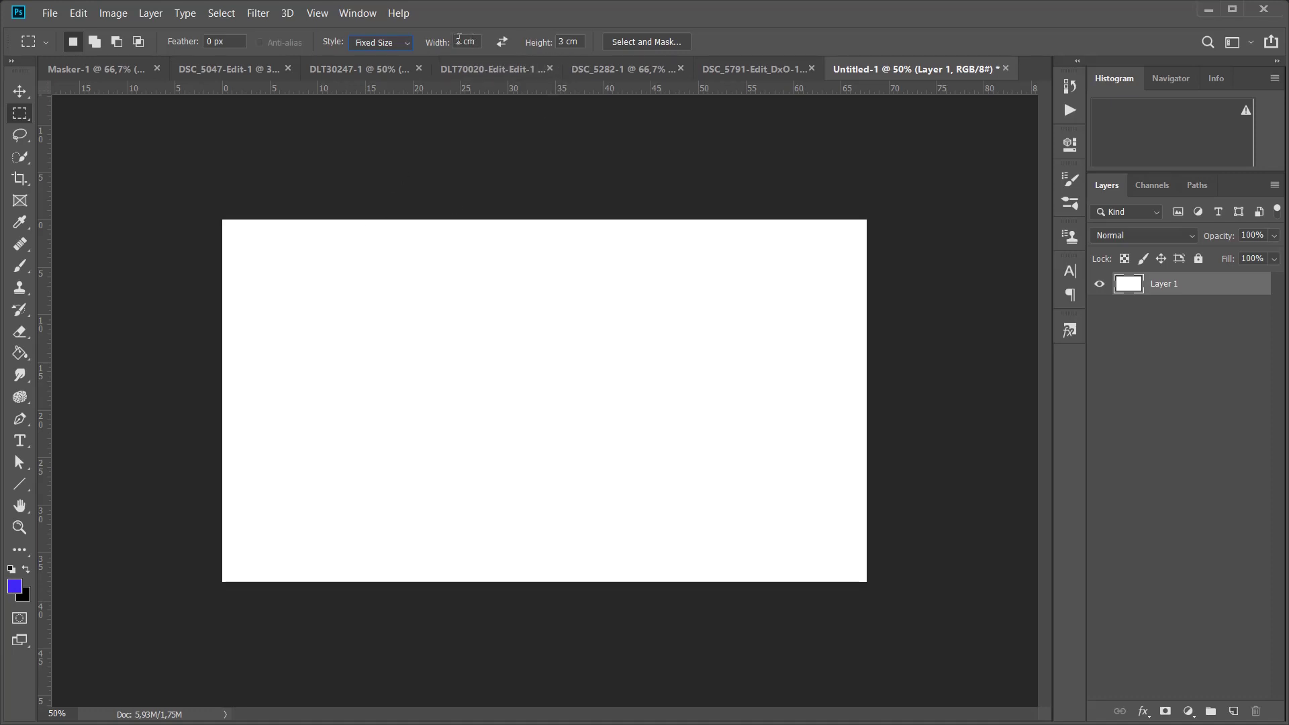
left_click_drag(308, 276, 421, 365)
left_click_drag(501, 305, 532, 340)
left_click_drag(399, 322, 420, 351)
left_click_drag(331, 294, 350, 325)
left_click(440, 329)
left_click(537, 321)
left_click(665, 336)
left_click(686, 388)
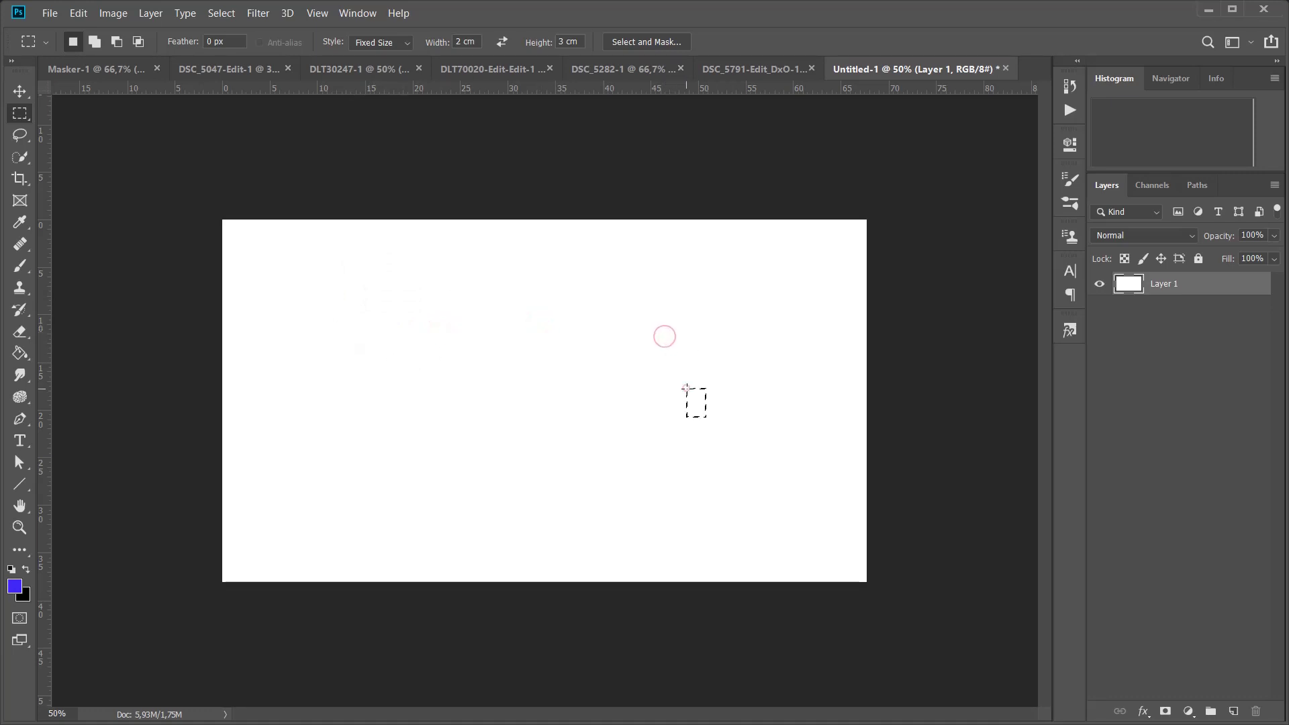
left_click(579, 360)
Set the marquee's fixed size to 16 cm wide and 20 cm high.
left_click(479, 36)
left_click(456, 43)
type("16")
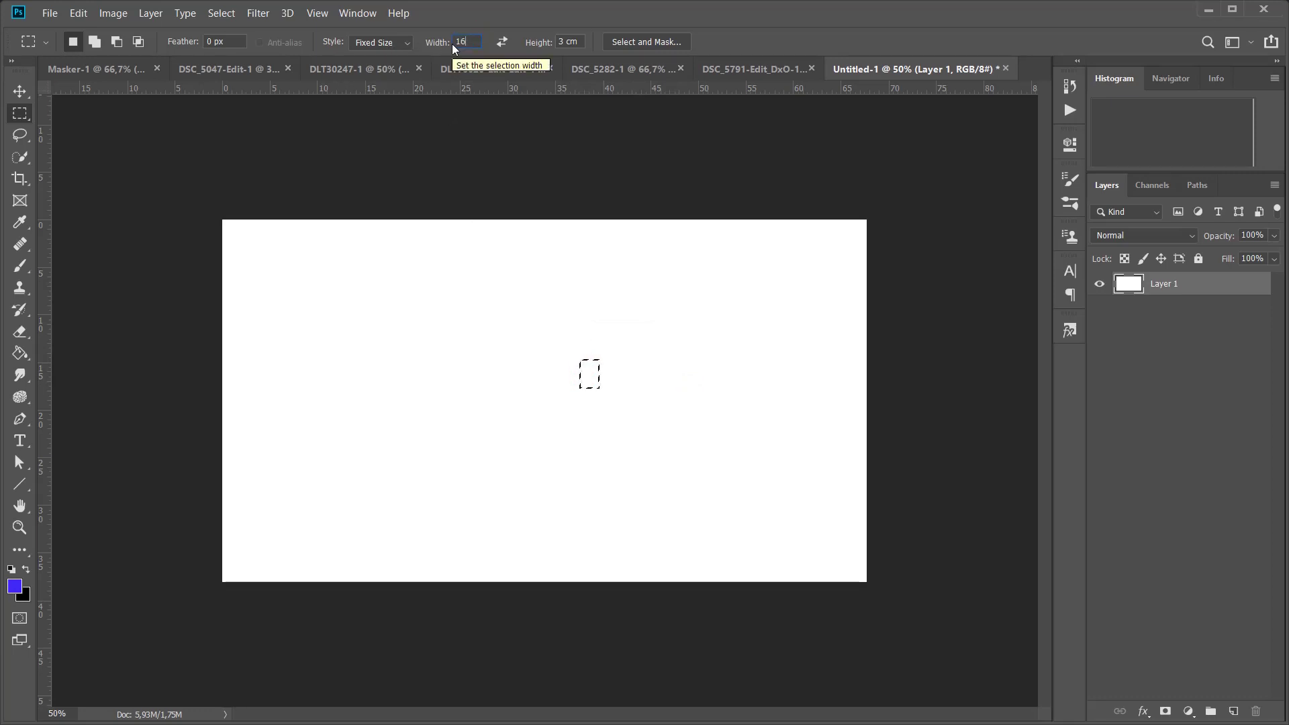
key("Return")
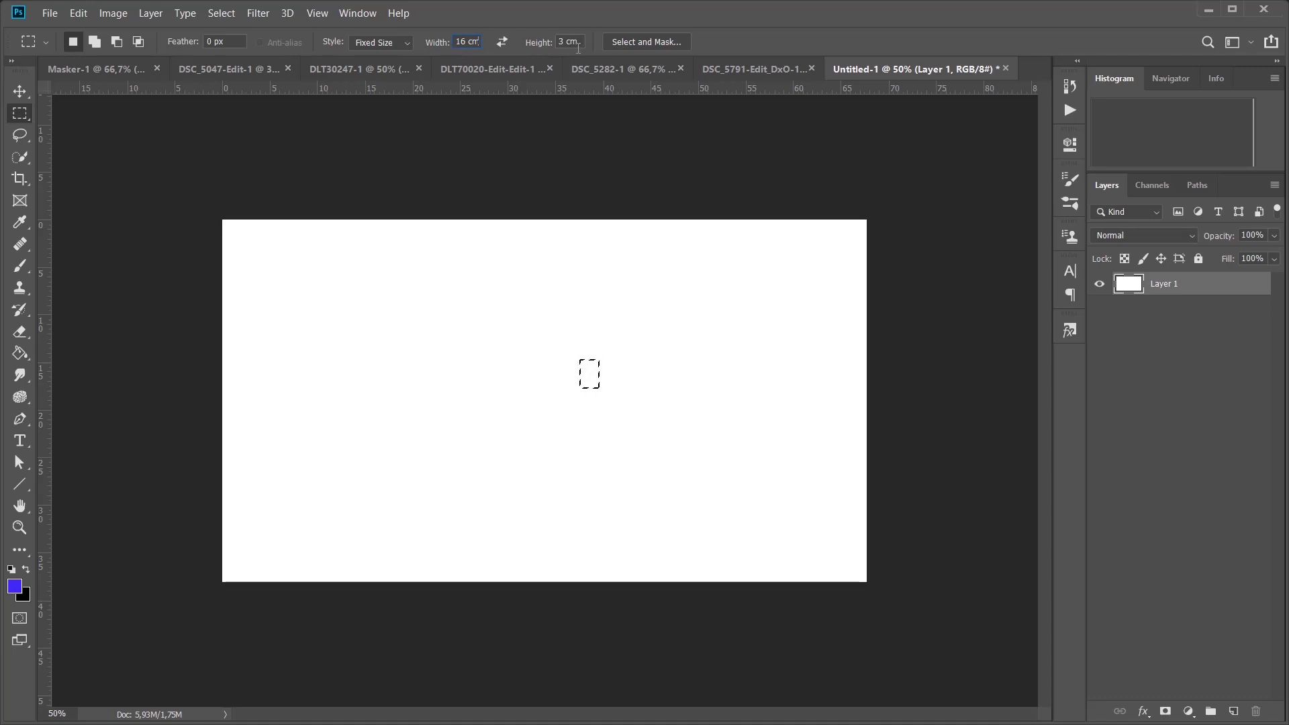
left_click(578, 42)
type("20 cm")
Place the fixed-size 16 by 20 cm selection at several different positions on the canvas.
left_click(405, 317)
left_click(622, 296)
left_click(396, 253)
left_click(602, 351)
left_click(421, 337)
left_click(260, 260)
left_click(490, 308)
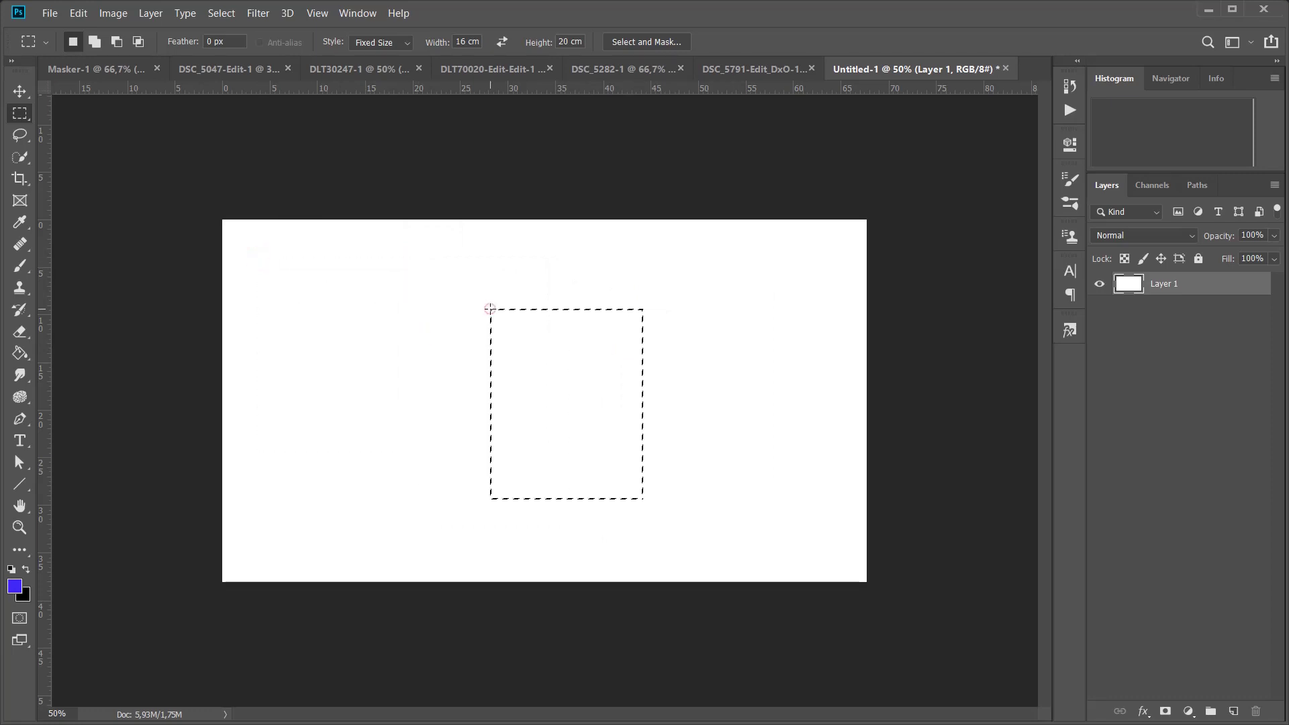
left_click(413, 280)
Return the marquee style to Normal, clear the selection, and review the available style options.
left_click(402, 44)
left_click(399, 58)
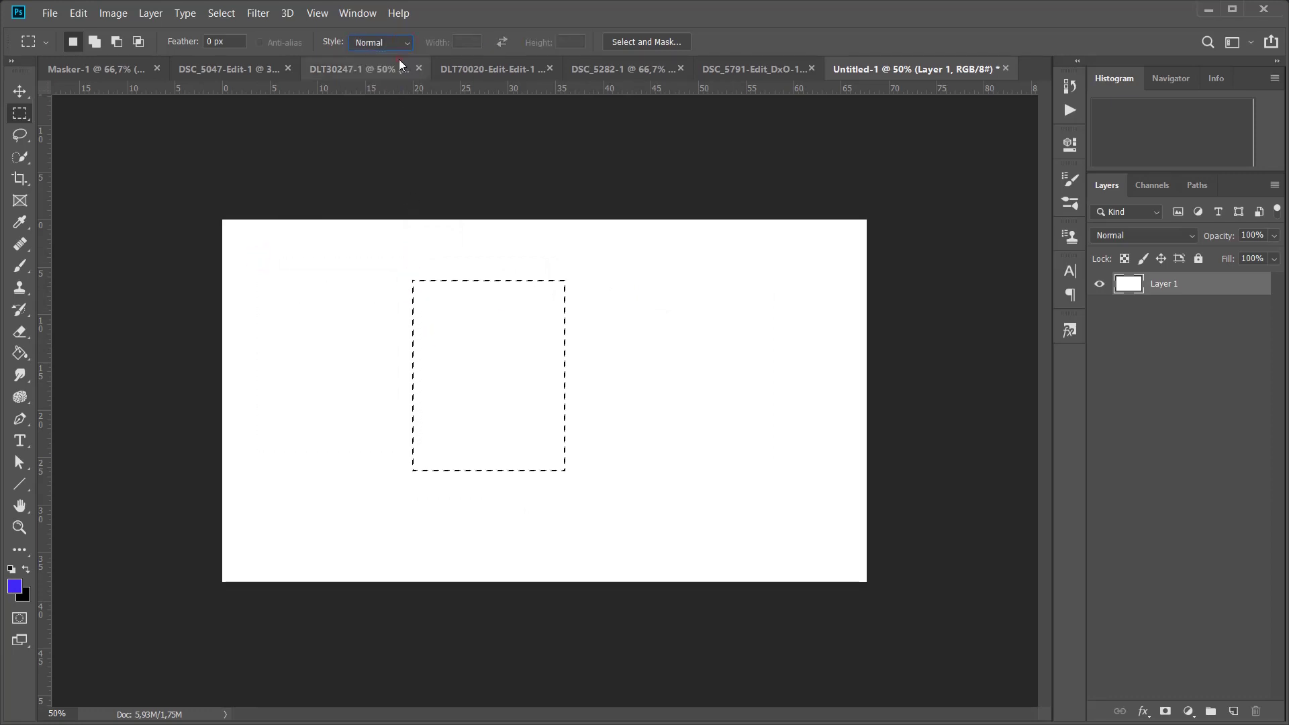
left_click(370, 300)
left_click(410, 44)
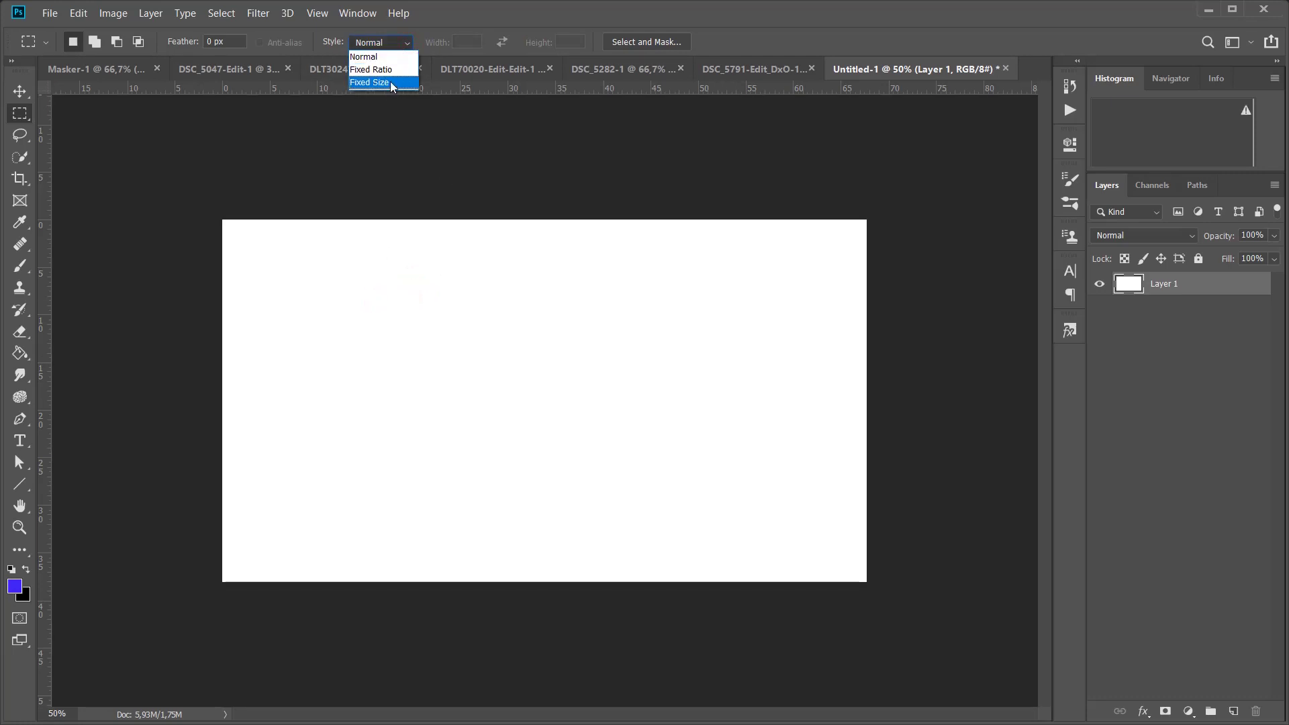
left_click(497, 18)
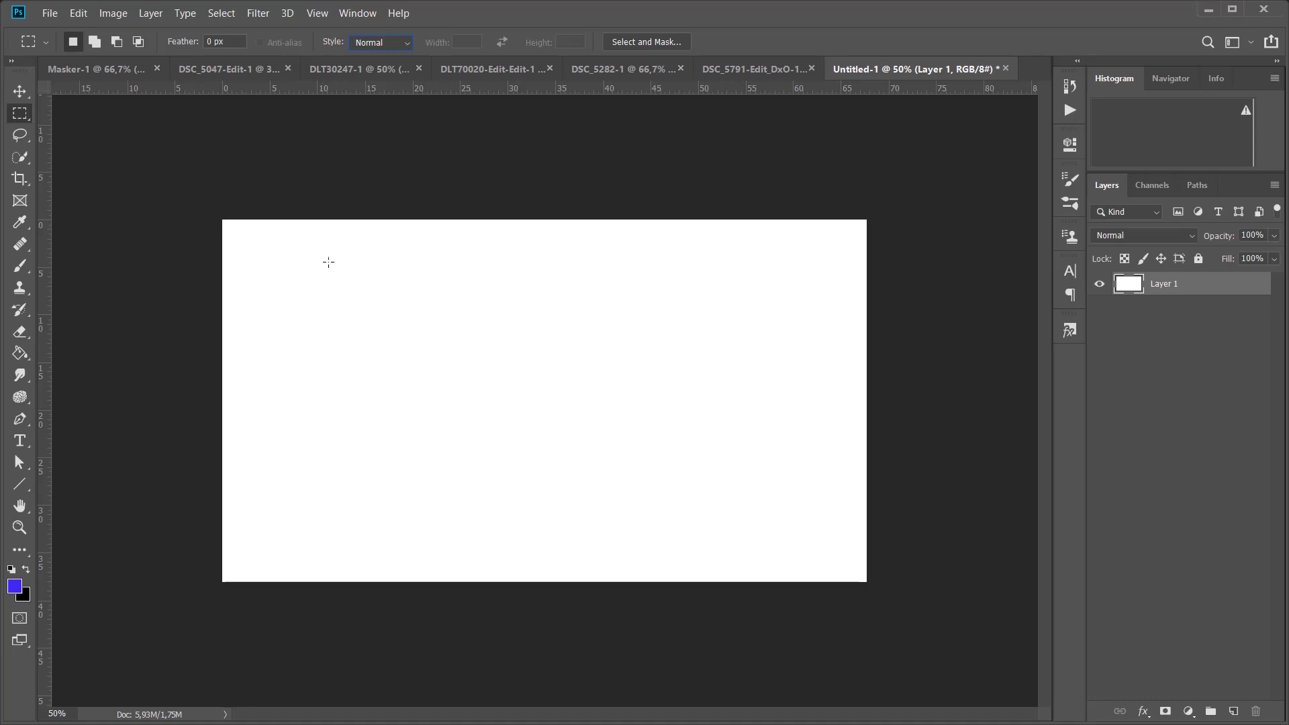
Switch to the Elliptical Marquee tool, examine its style options, and review the list of marquee tool variants.
left_click_drag(19, 114, 52, 134)
left_click(396, 44)
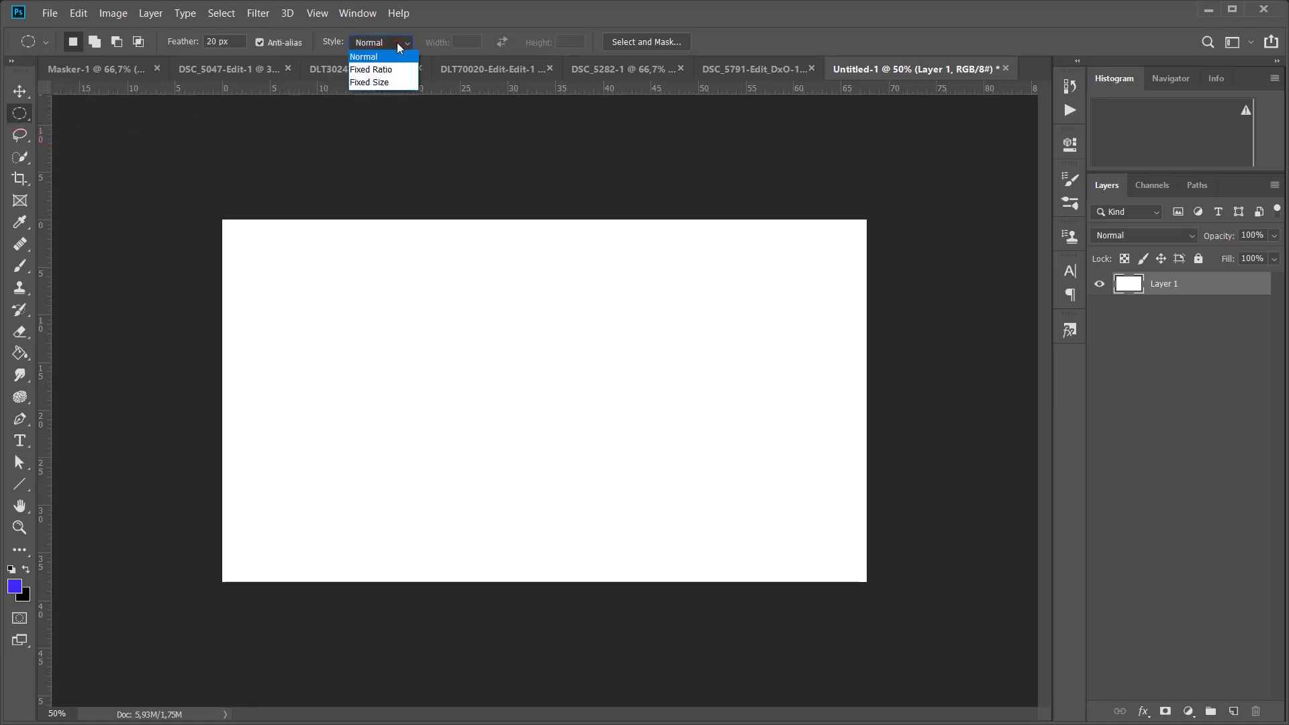
left_click(397, 42)
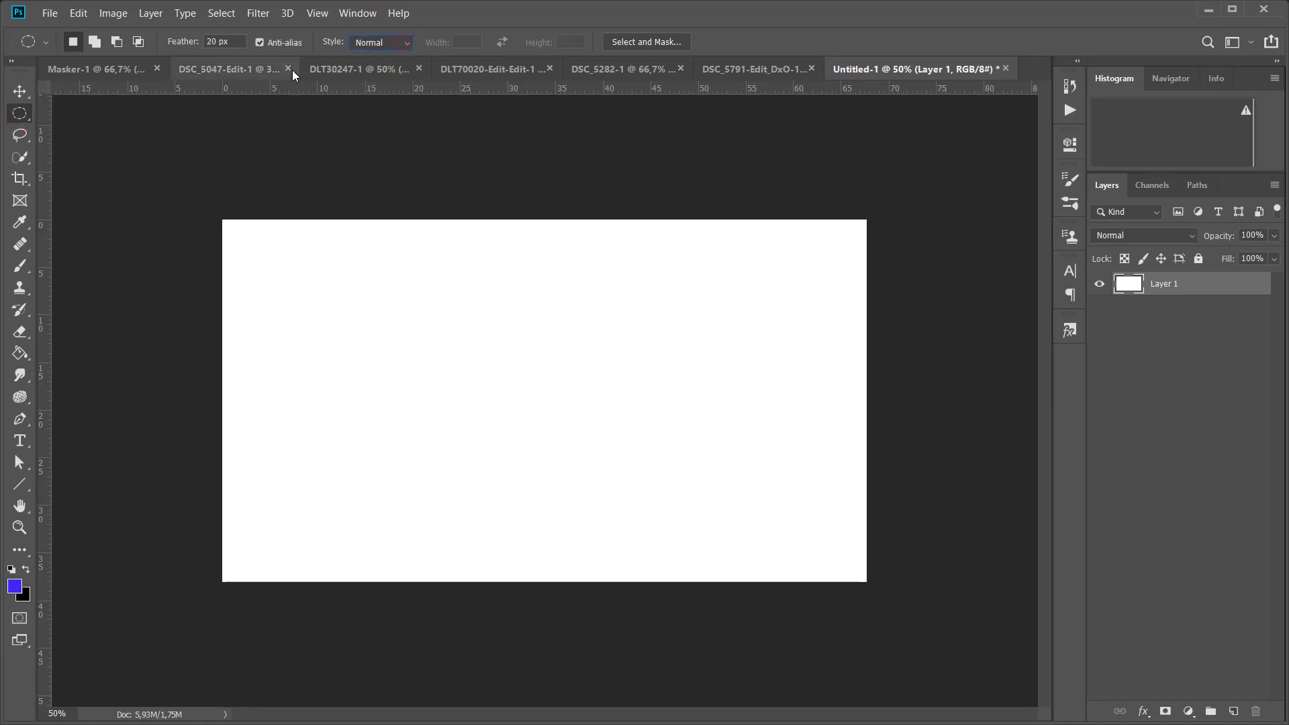
right_click(24, 120)
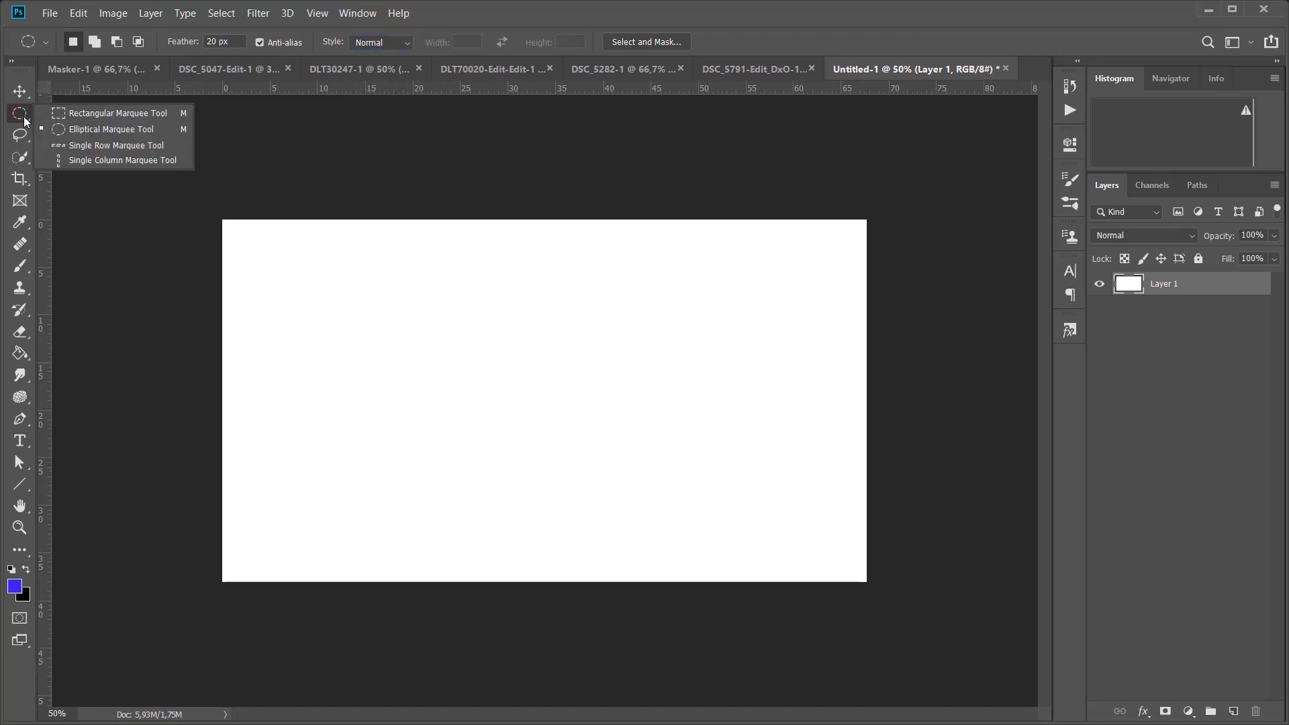
left_click(519, 20)
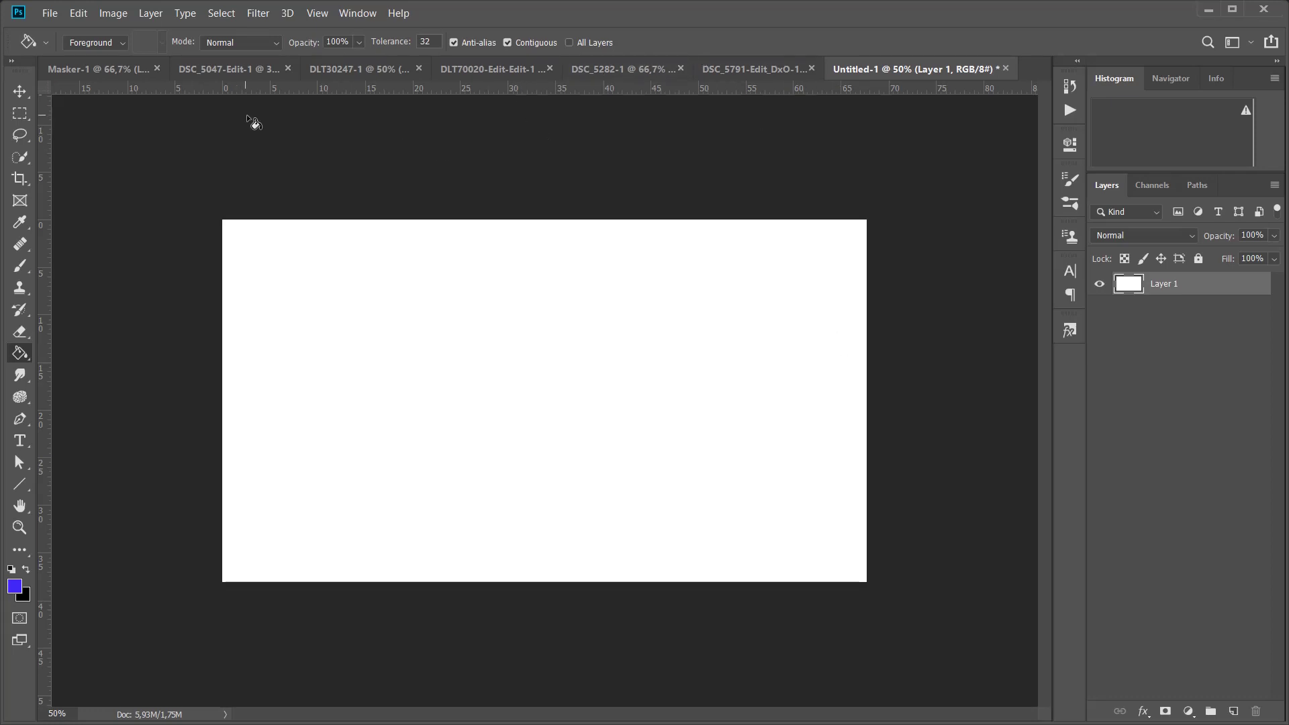
Switch to the DSC_5047-Edit-1 island photo and duplicate its DSC_5047-Edit layer.
left_click(223, 69)
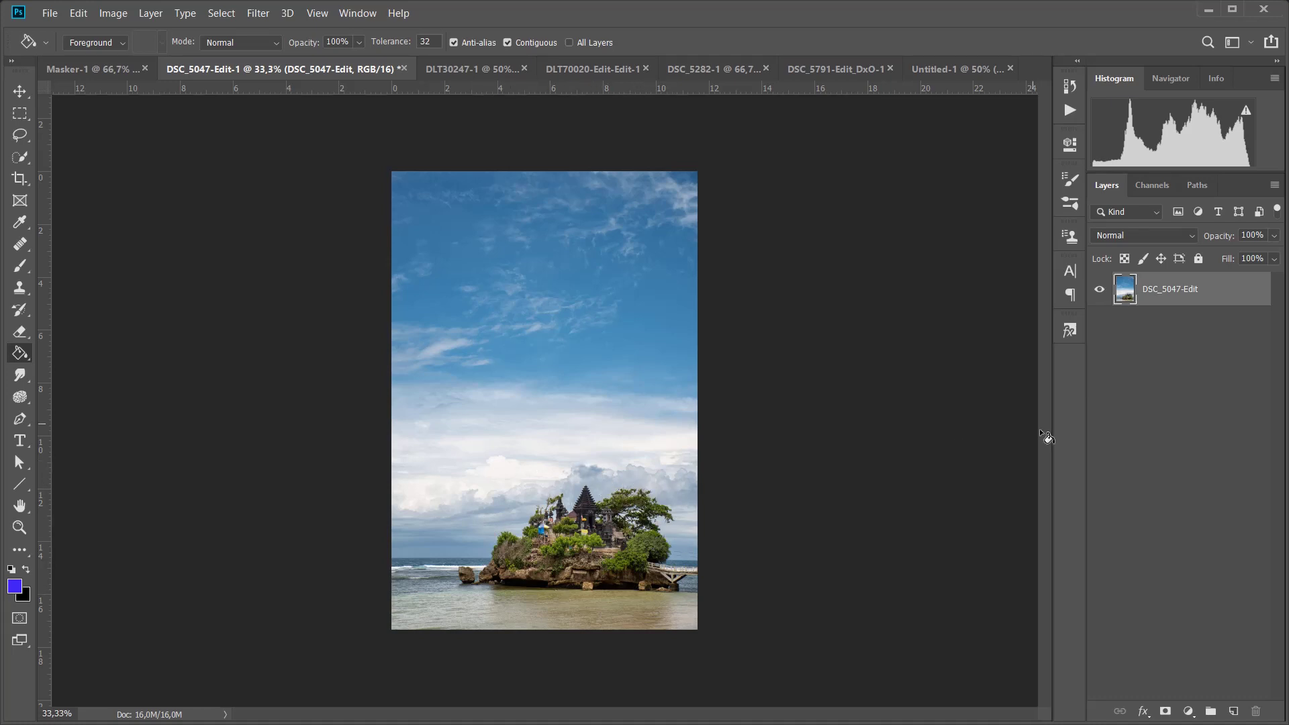
left_click(1203, 297)
left_click_drag(1219, 296, 1235, 710)
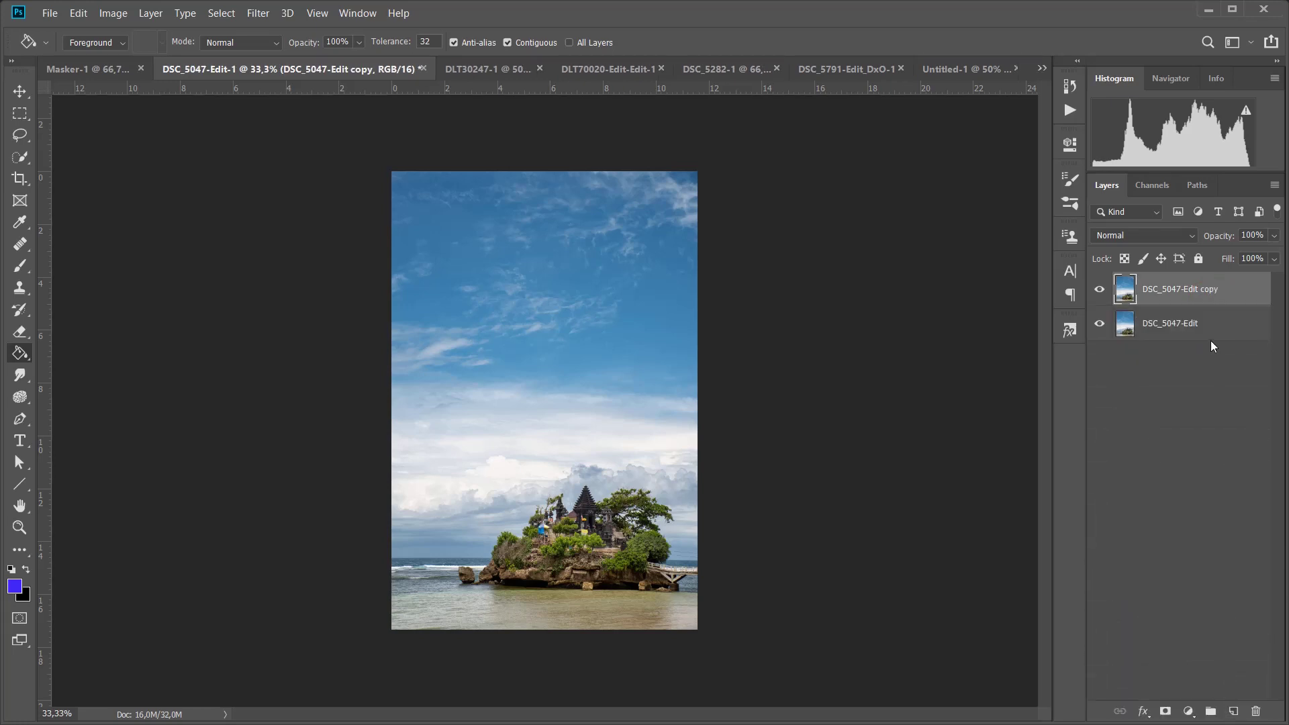
key("ctrl+z")
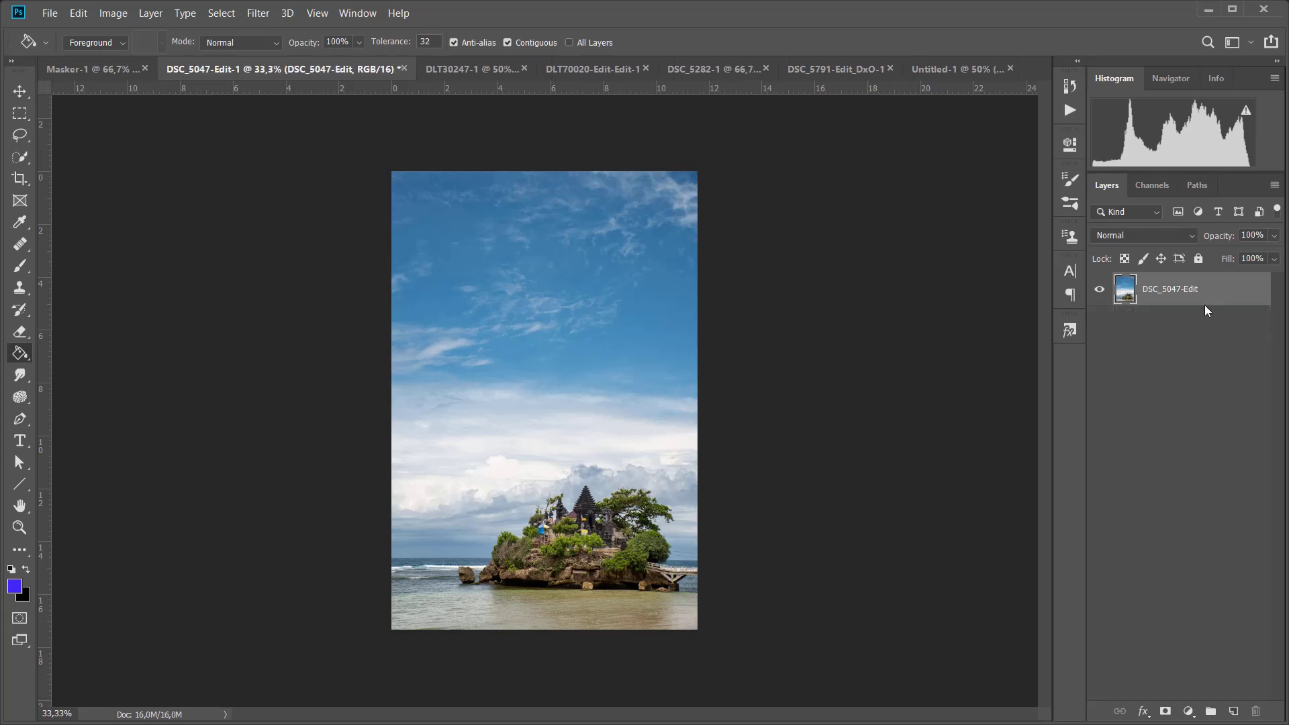
left_click_drag(1206, 300, 1234, 709)
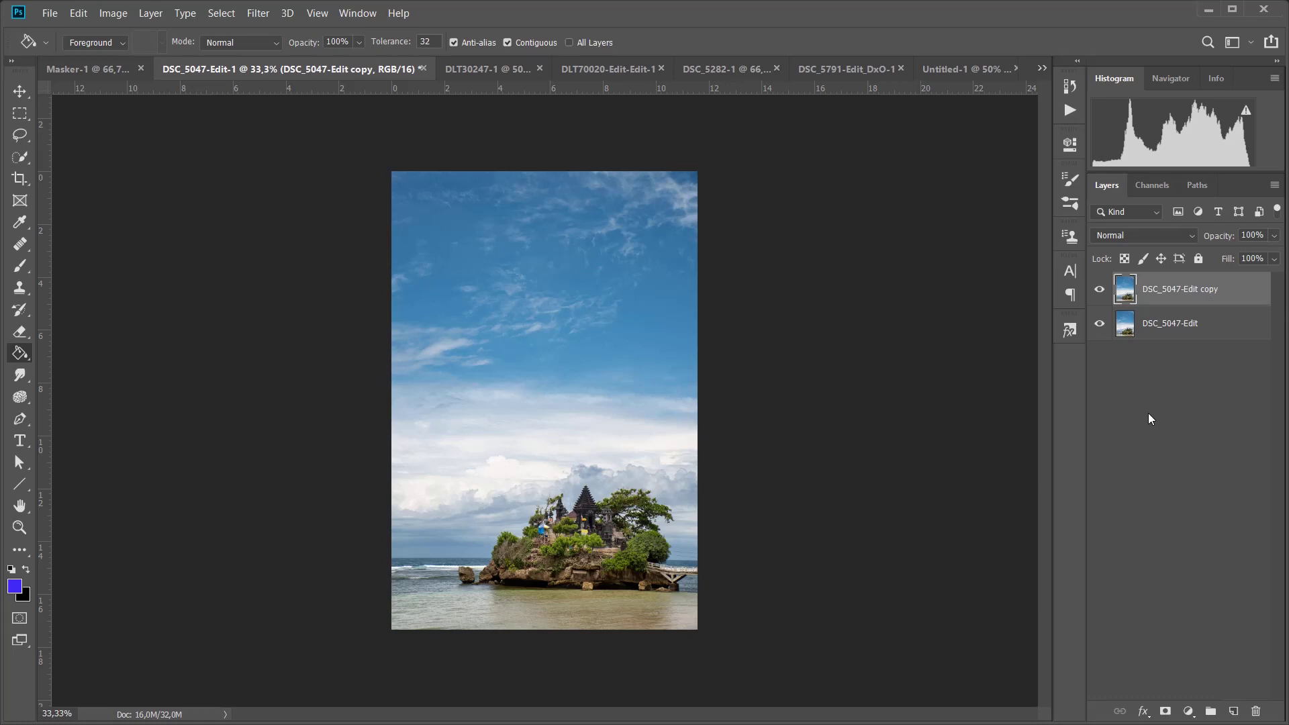
key("ctrl+z")
Add a new empty layer above the copy and select roughly the top third of the photo, full width, with the Rectangular Marquee.
left_click(1234, 712)
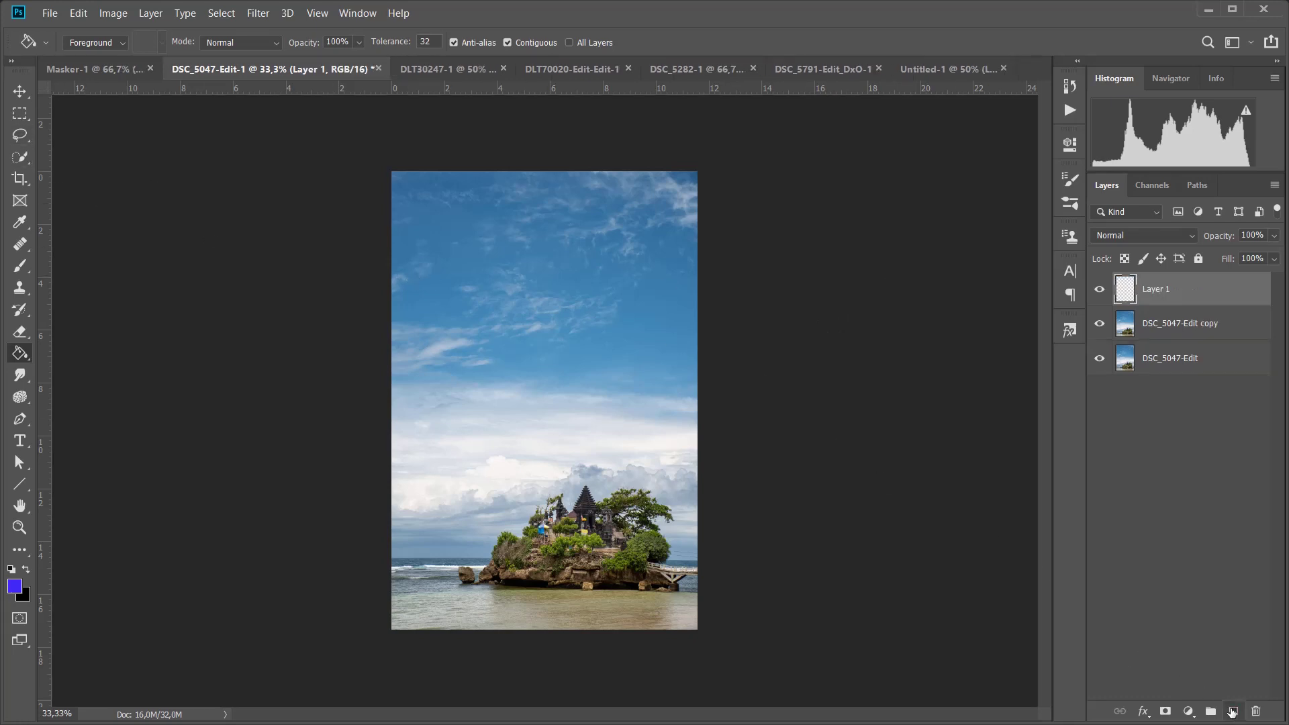
left_click(17, 118)
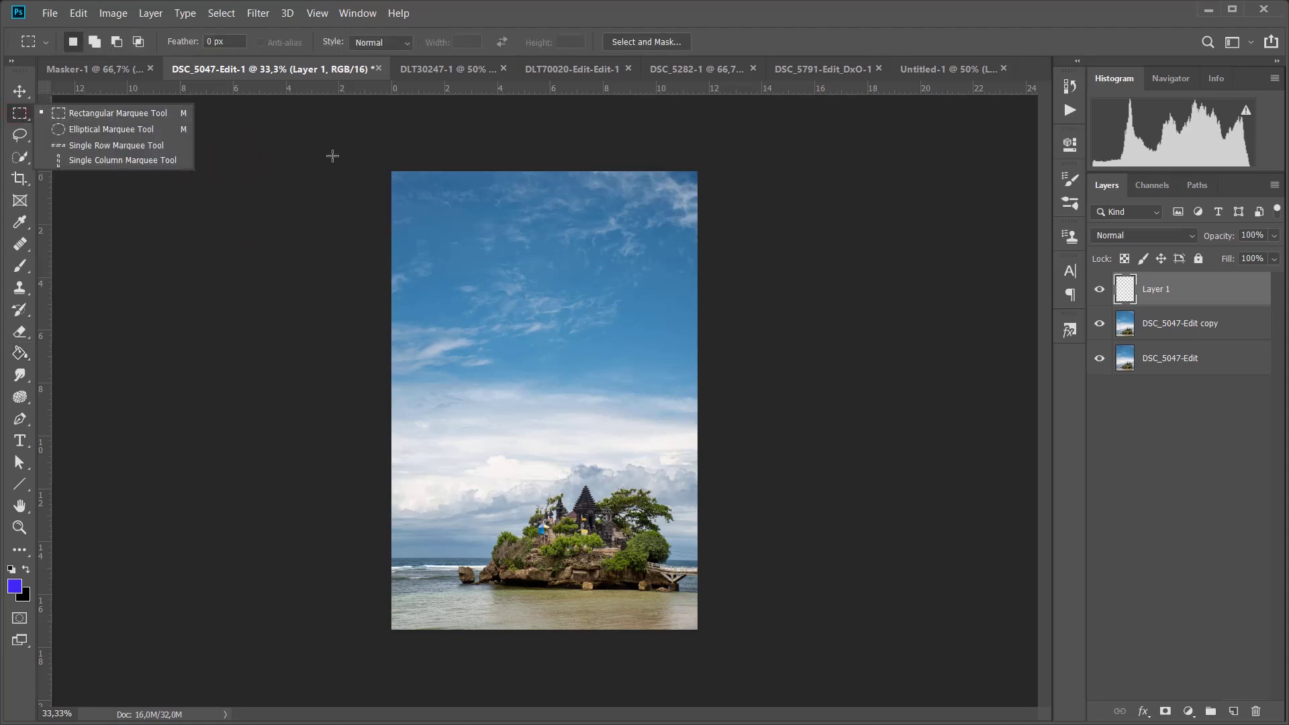
left_click_drag(391, 170, 700, 343)
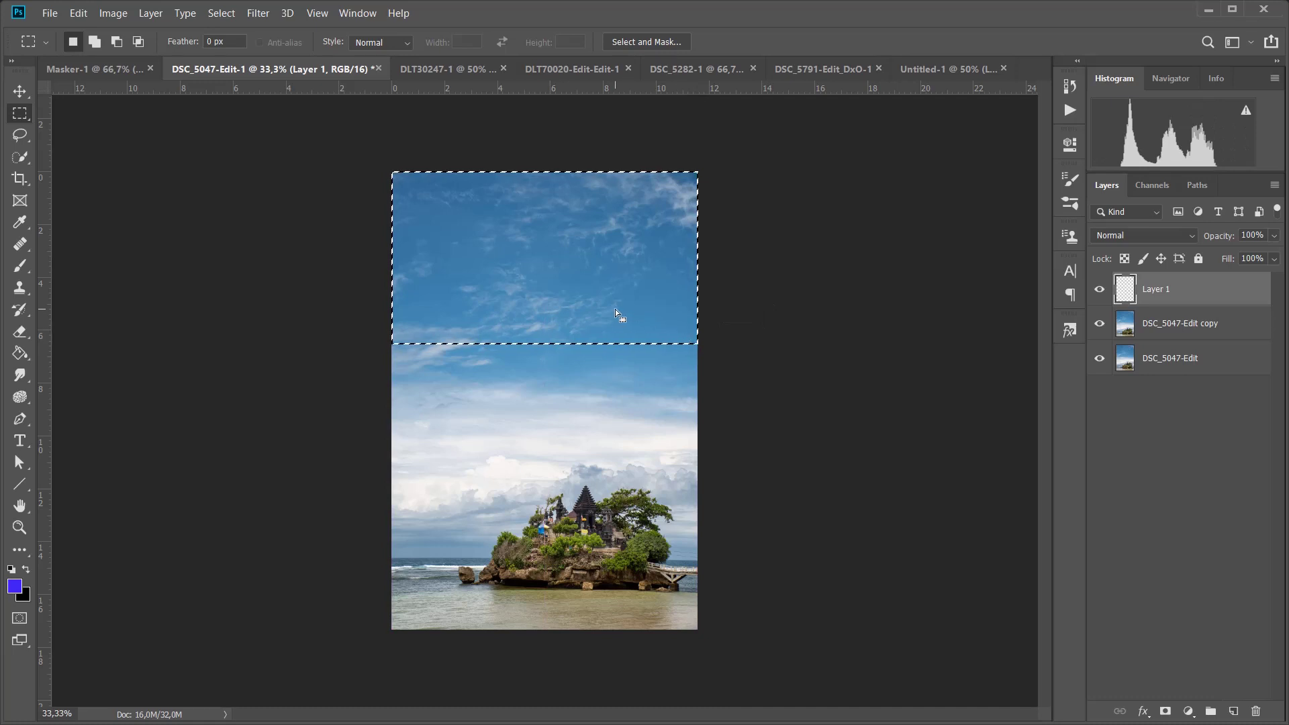
Set the foreground colour to near-black #020202, fill the sky selection on Layer 1 with the Paint Bucket, and deselect it.
left_click(21, 356)
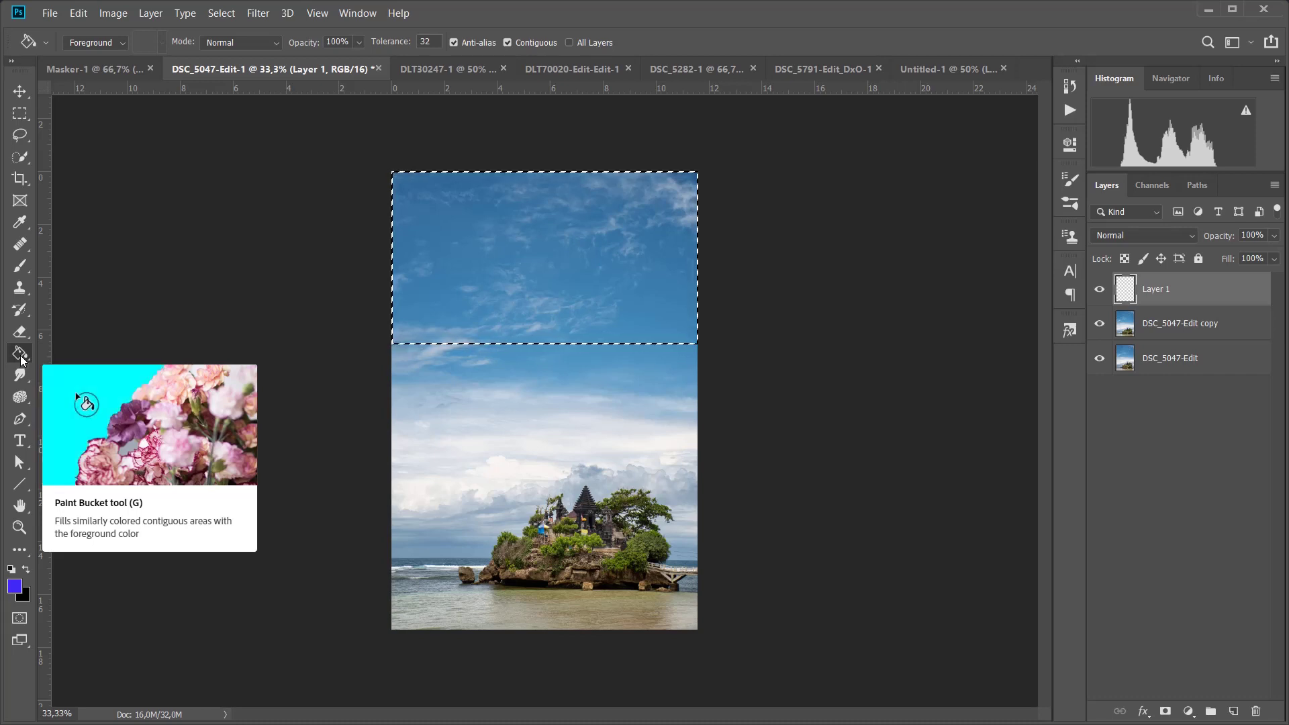
left_click(14, 587)
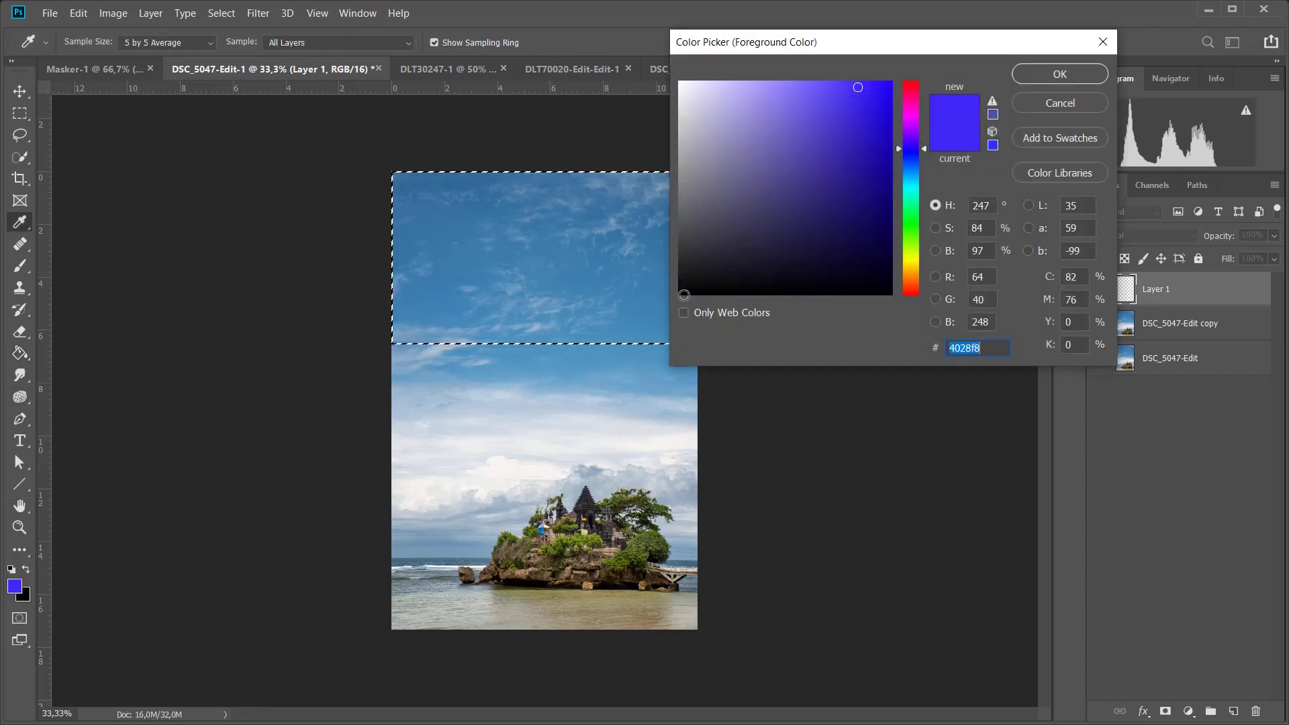
left_click(680, 292)
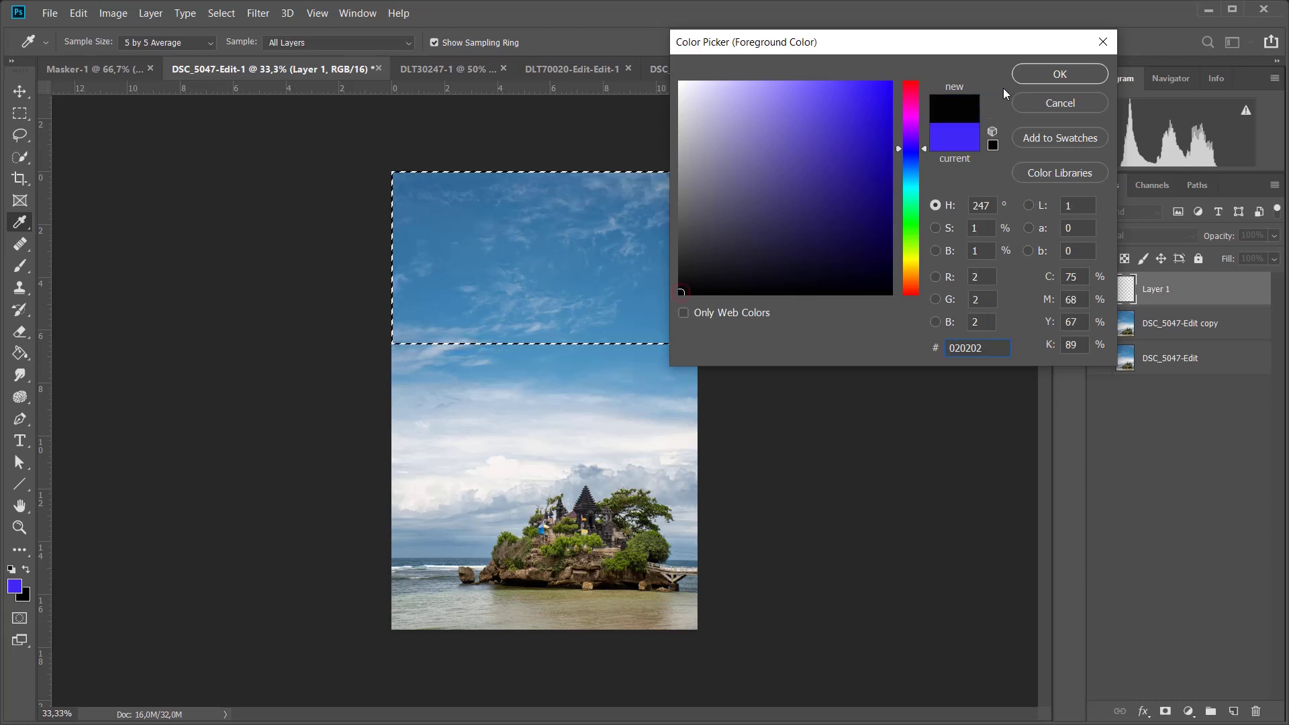
left_click(1024, 75)
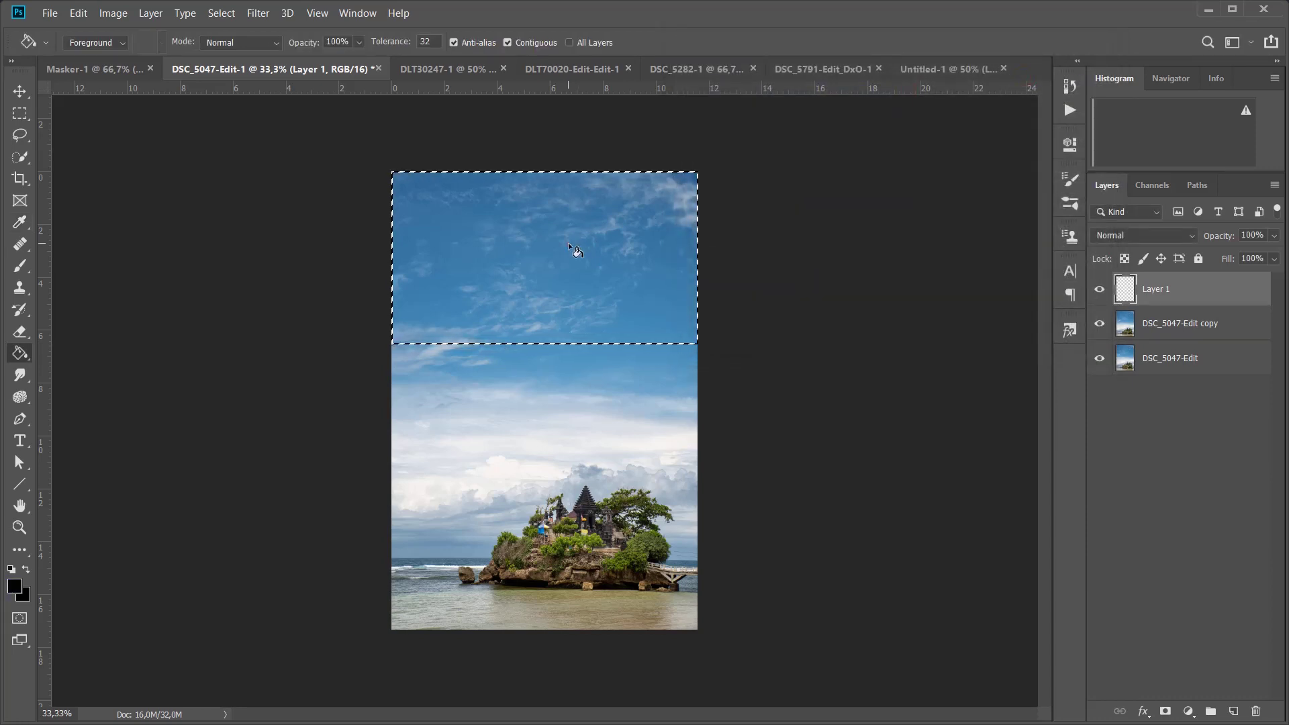
left_click(568, 243)
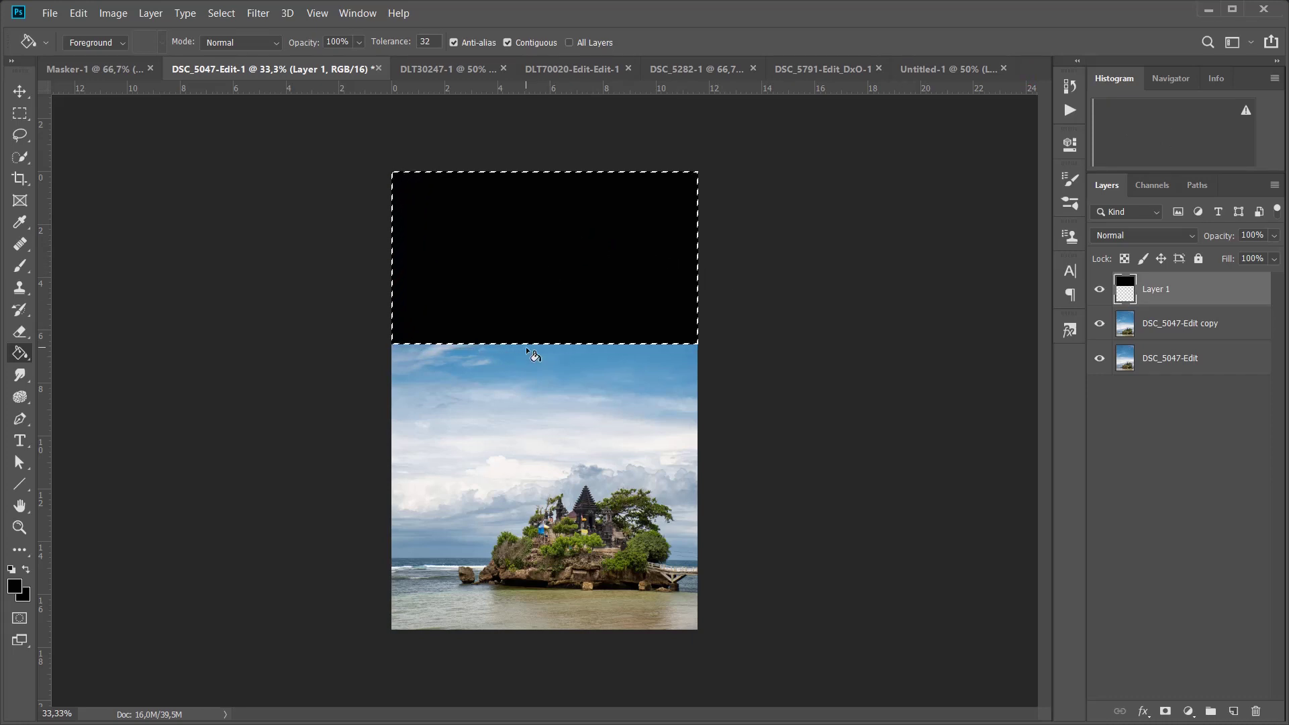
left_click(221, 13)
left_click(245, 46)
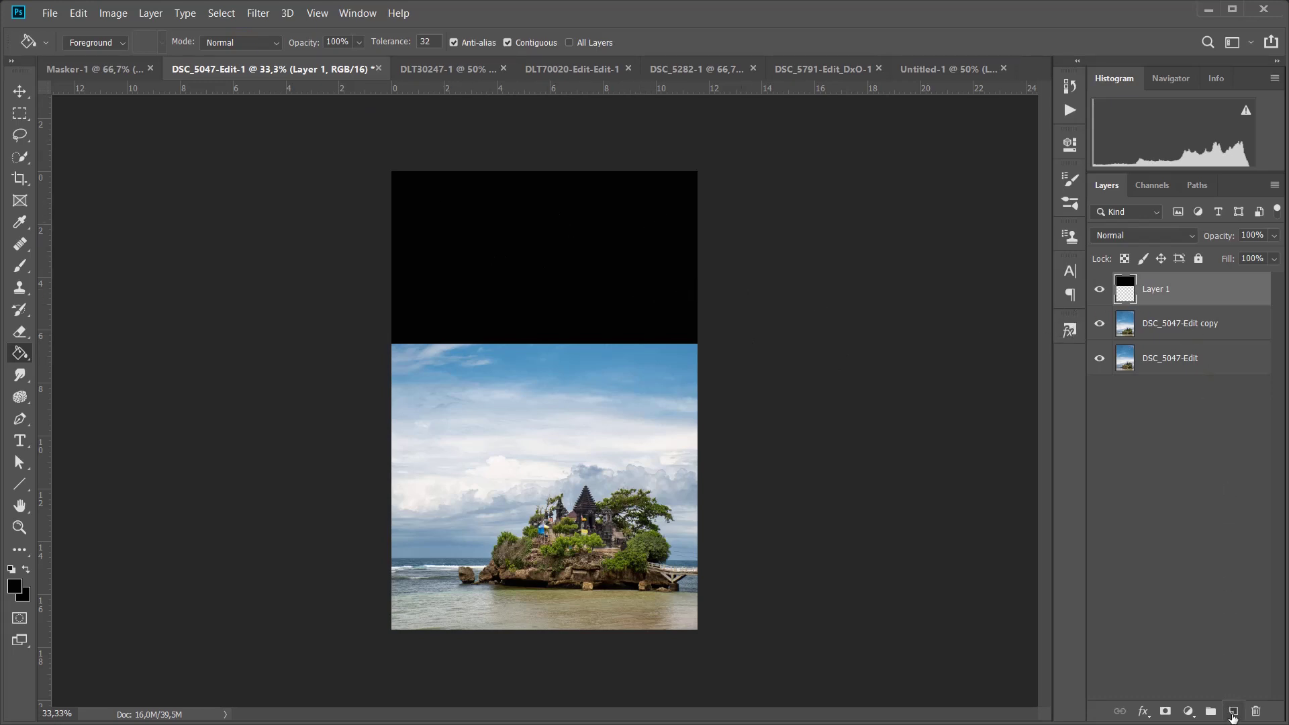
Add a new layer and enter the title "Malang" in 72 pt Libel Suit near the upper edge of the black block.
left_click(1233, 714)
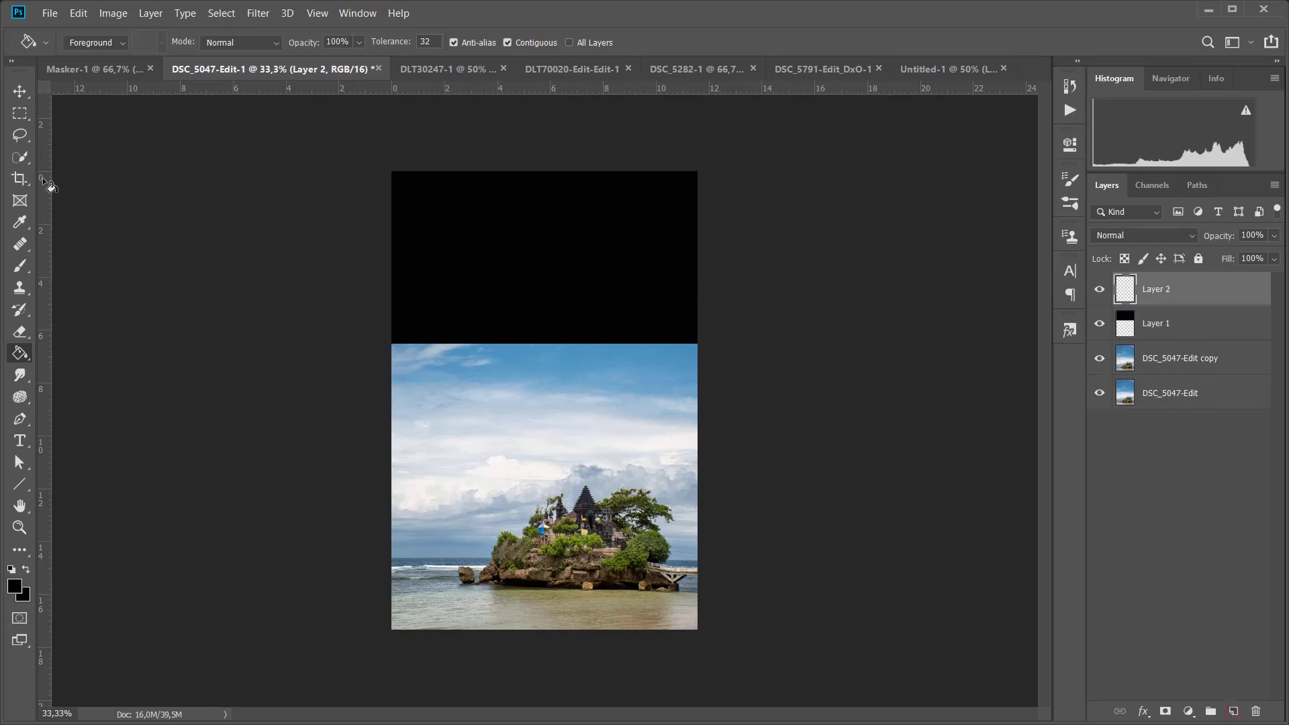
left_click(20, 441)
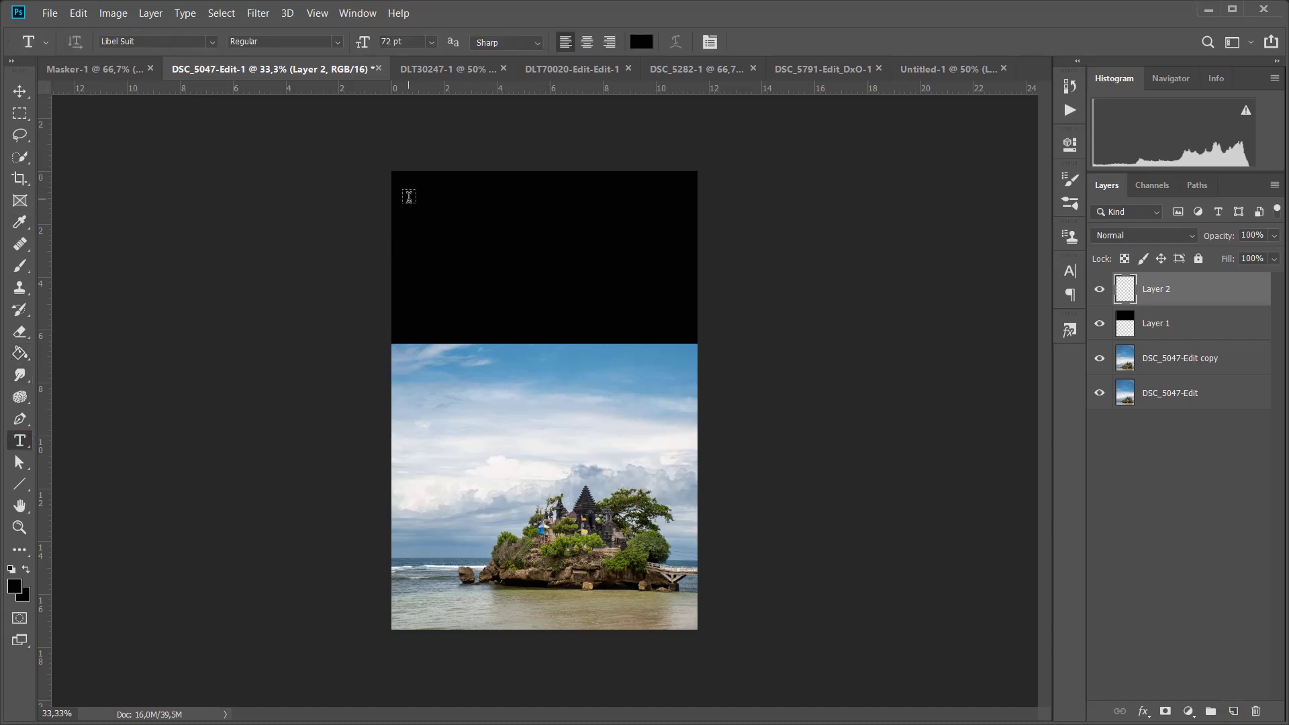
left_click(407, 200)
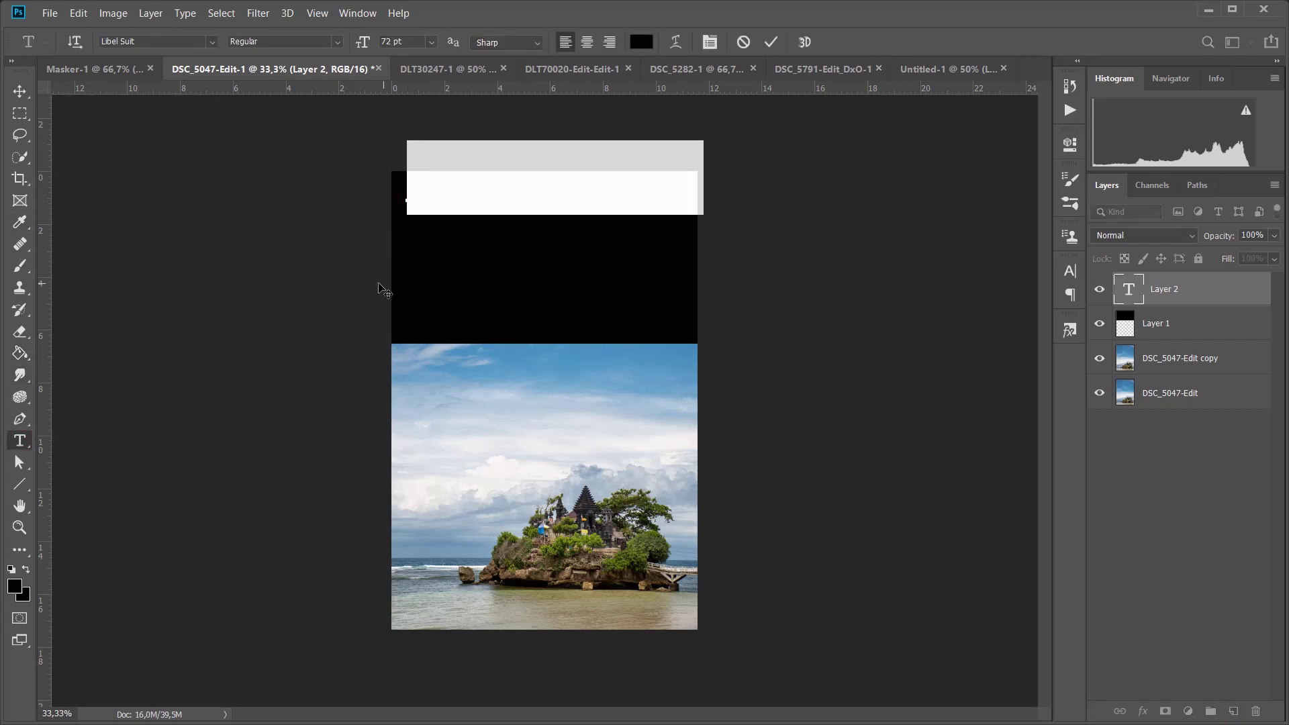
type("Bali")
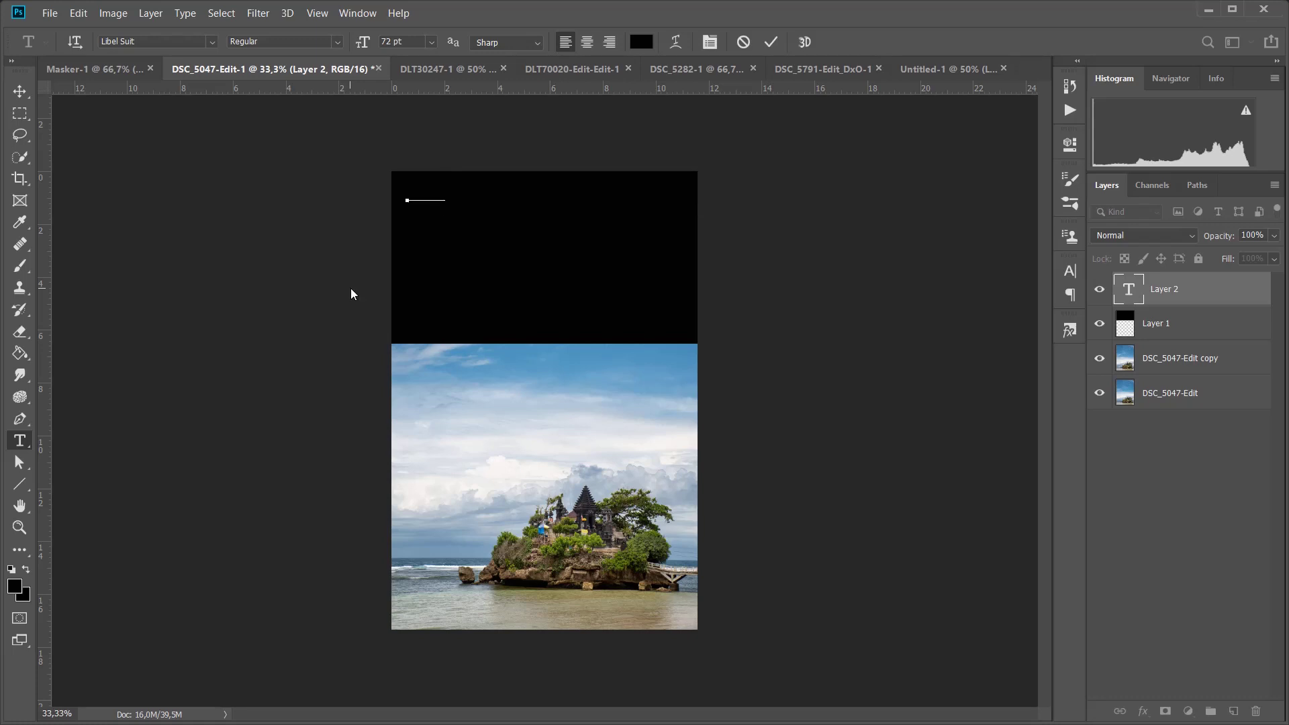
type(" Indon")
Set the "Malang" title's colour to near-white #f9f8fb and move the text down so it sits fully inside the black block.
left_click_drag(567, 178, 400, 189)
left_click(642, 42)
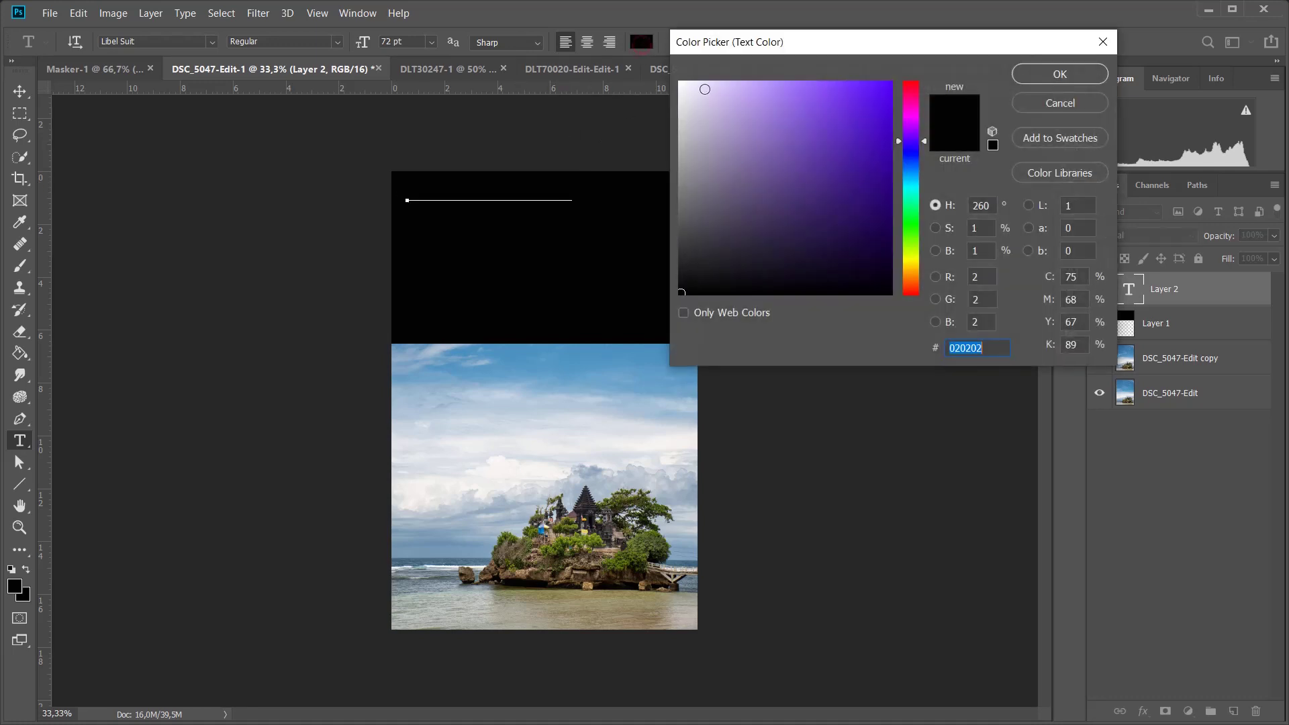
left_click(682, 85)
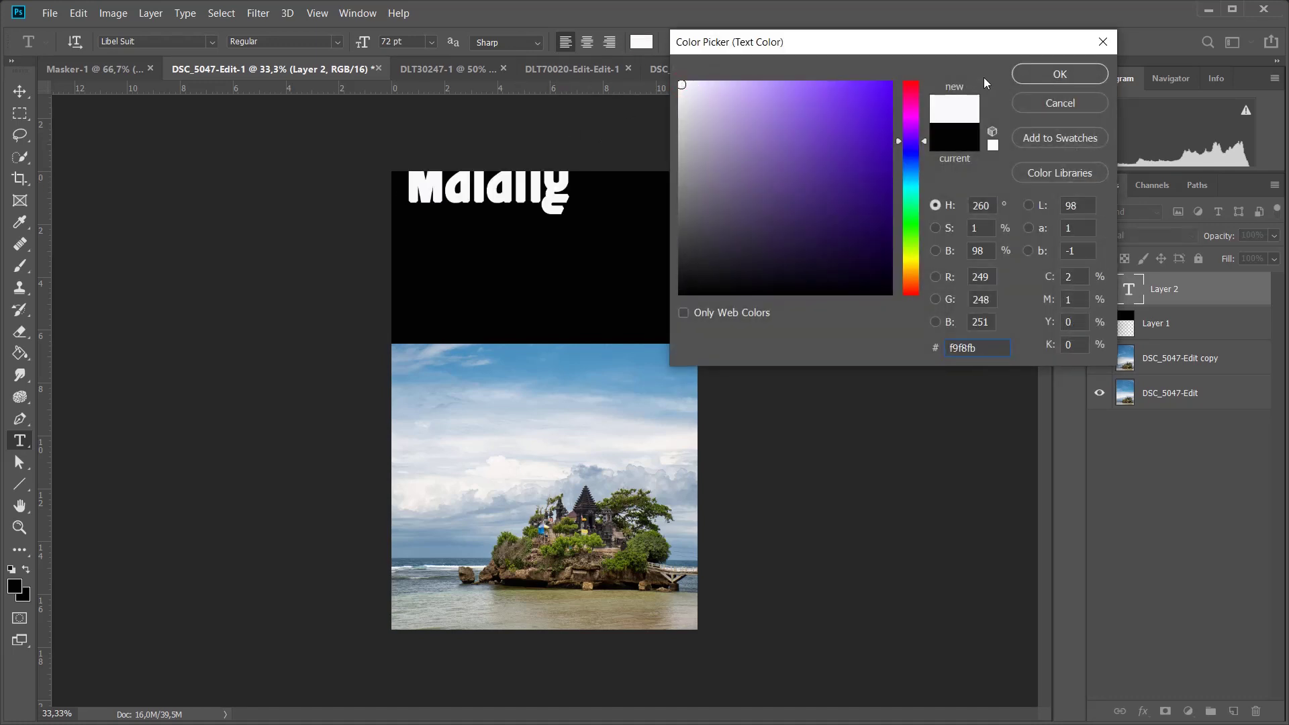
left_click(1030, 74)
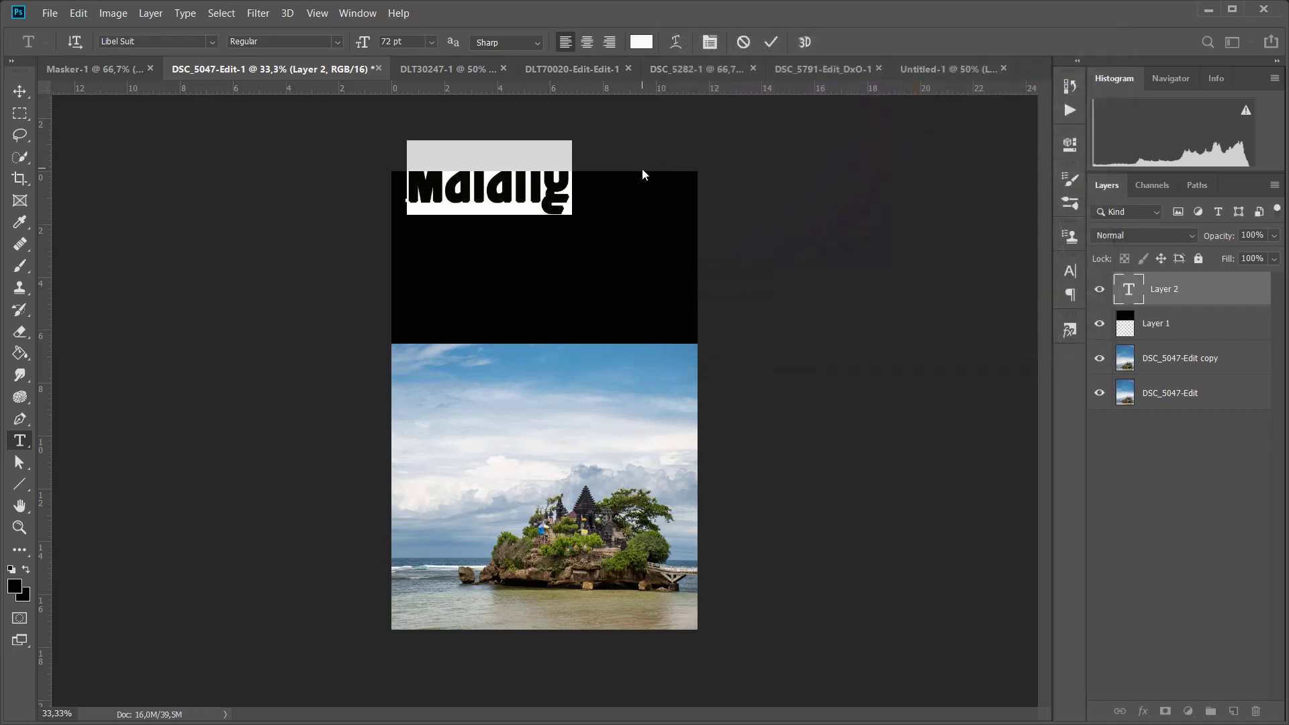
left_click(771, 43)
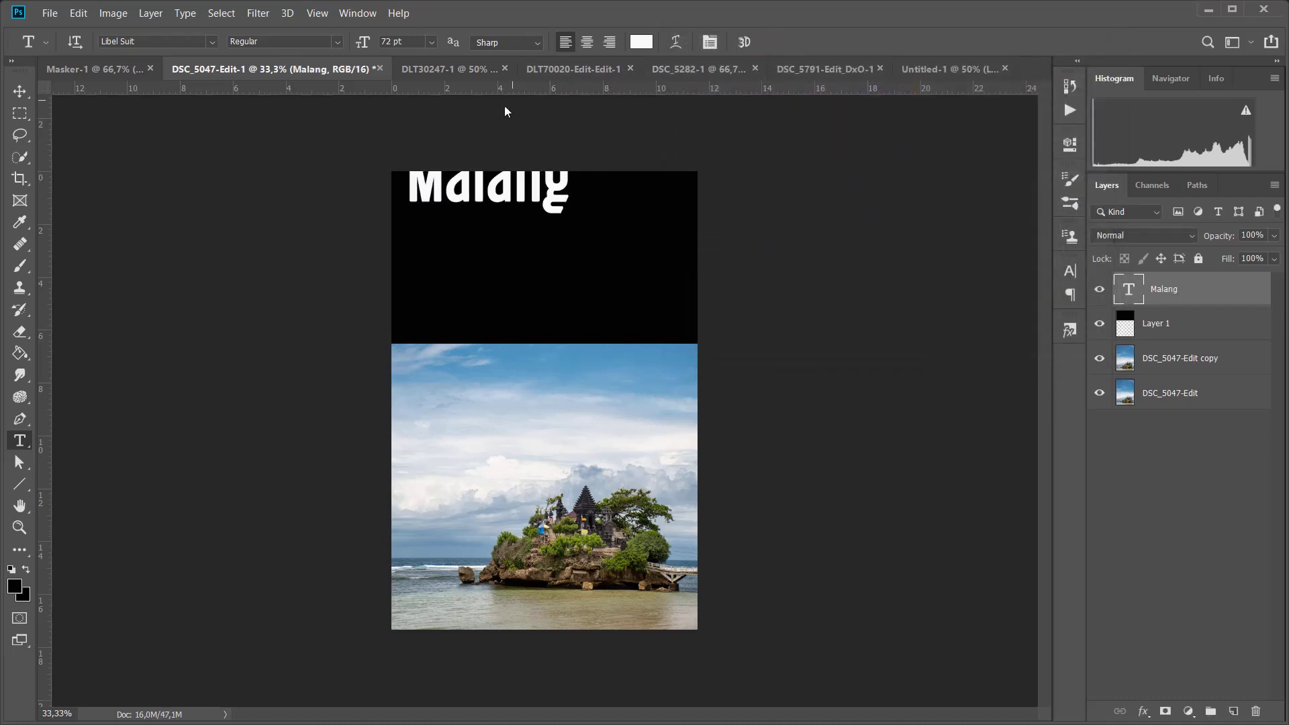
left_click(18, 96)
left_click_drag(499, 192, 492, 227)
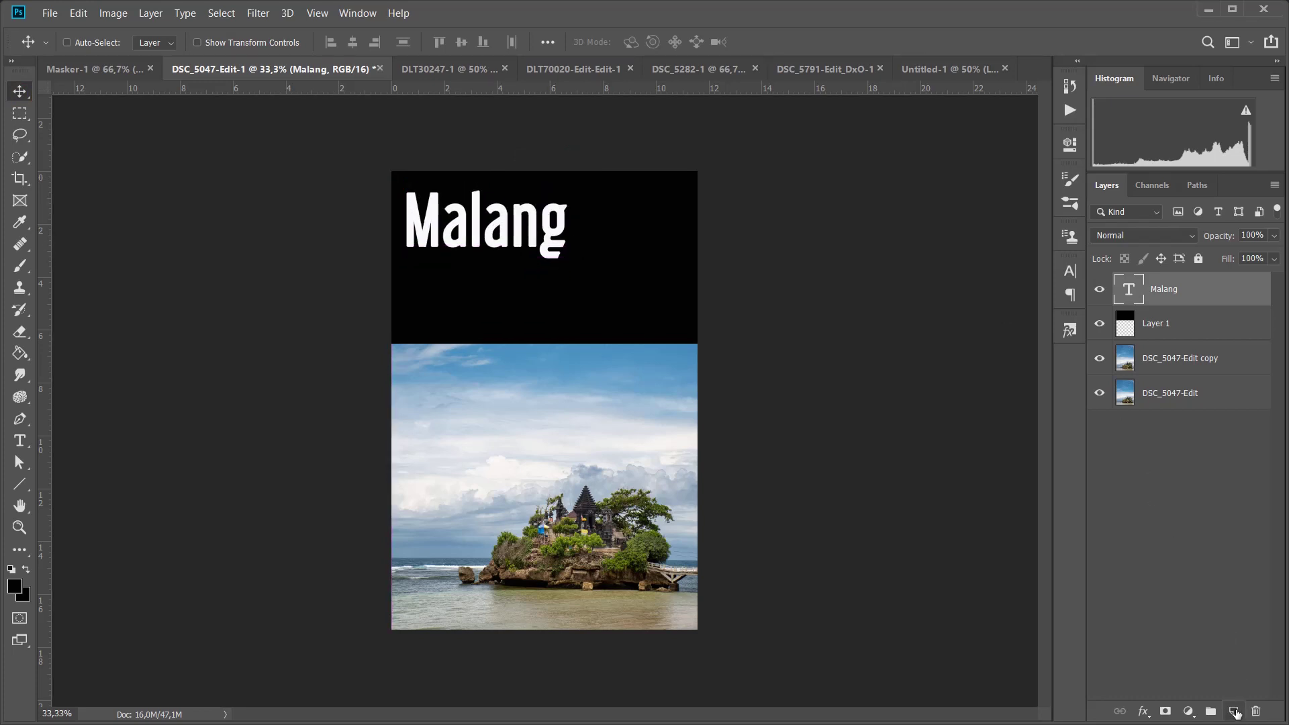
Add a 24 pt text layer below the title reading "blablabla blablabla" and, on a lower line, "blabla bla bla blablaa".
left_click(1235, 712)
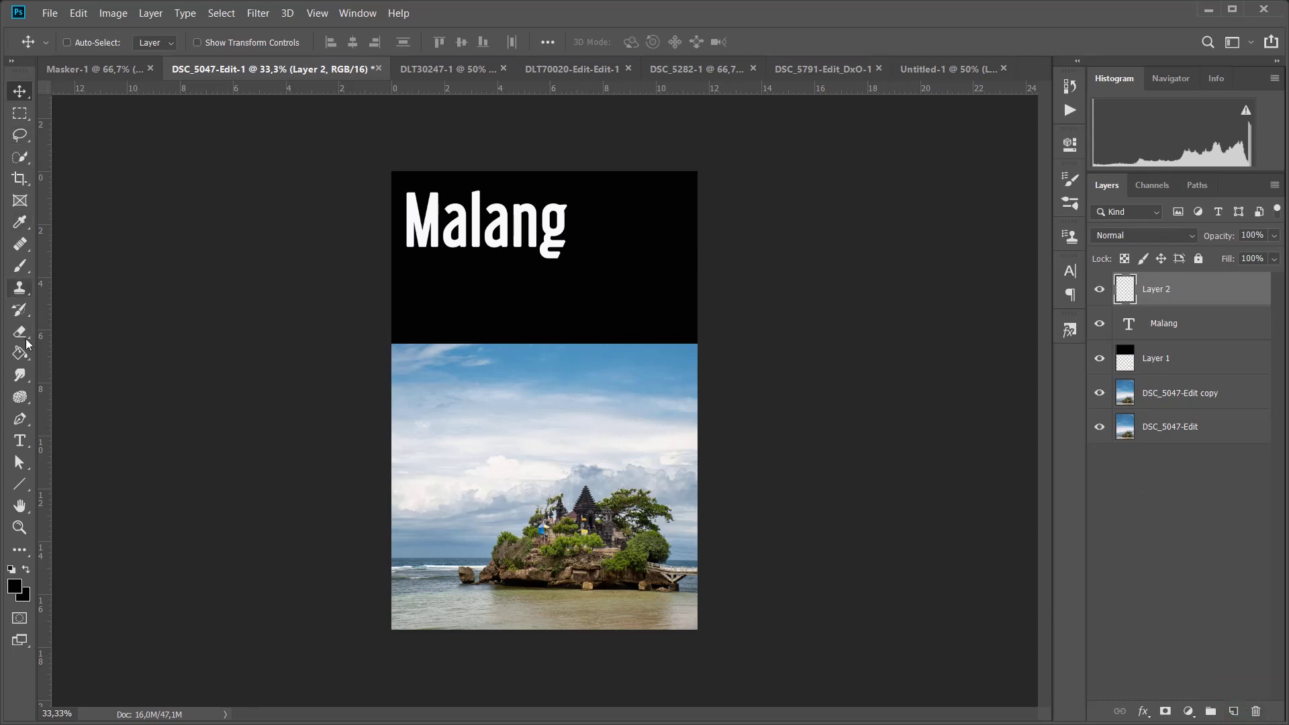
left_click(20, 440)
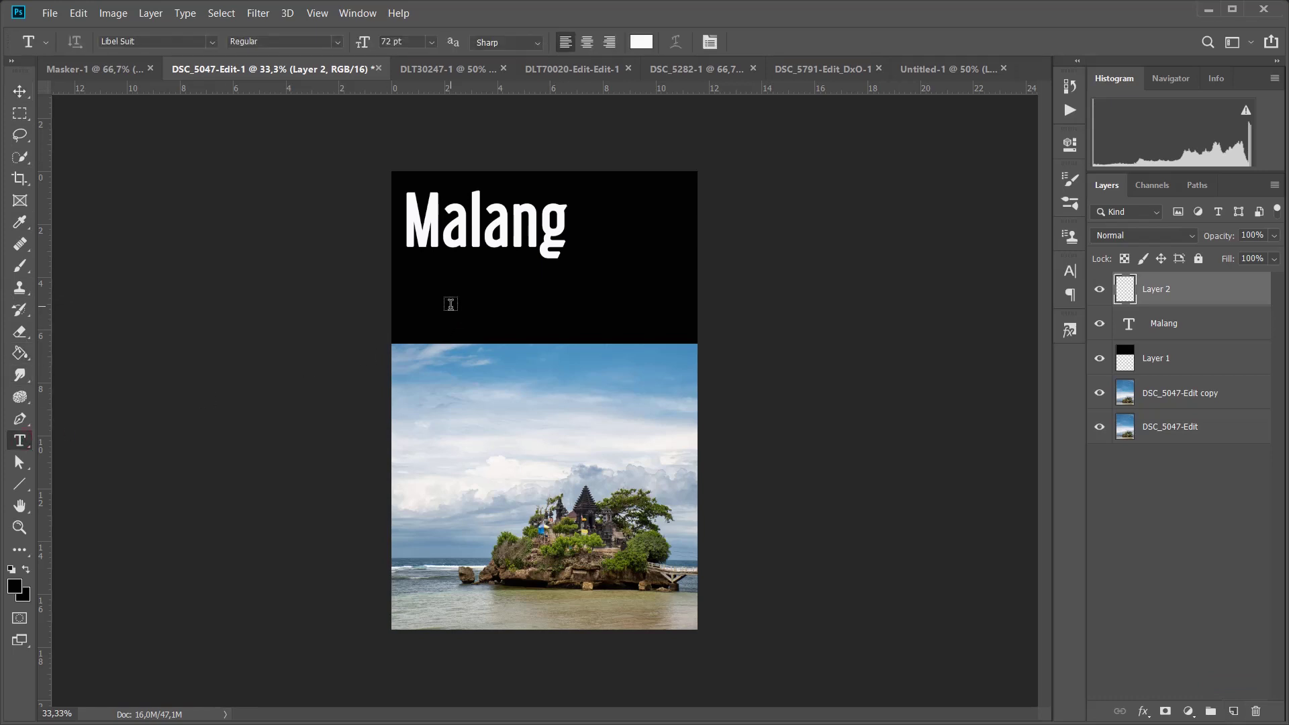
left_click(432, 41)
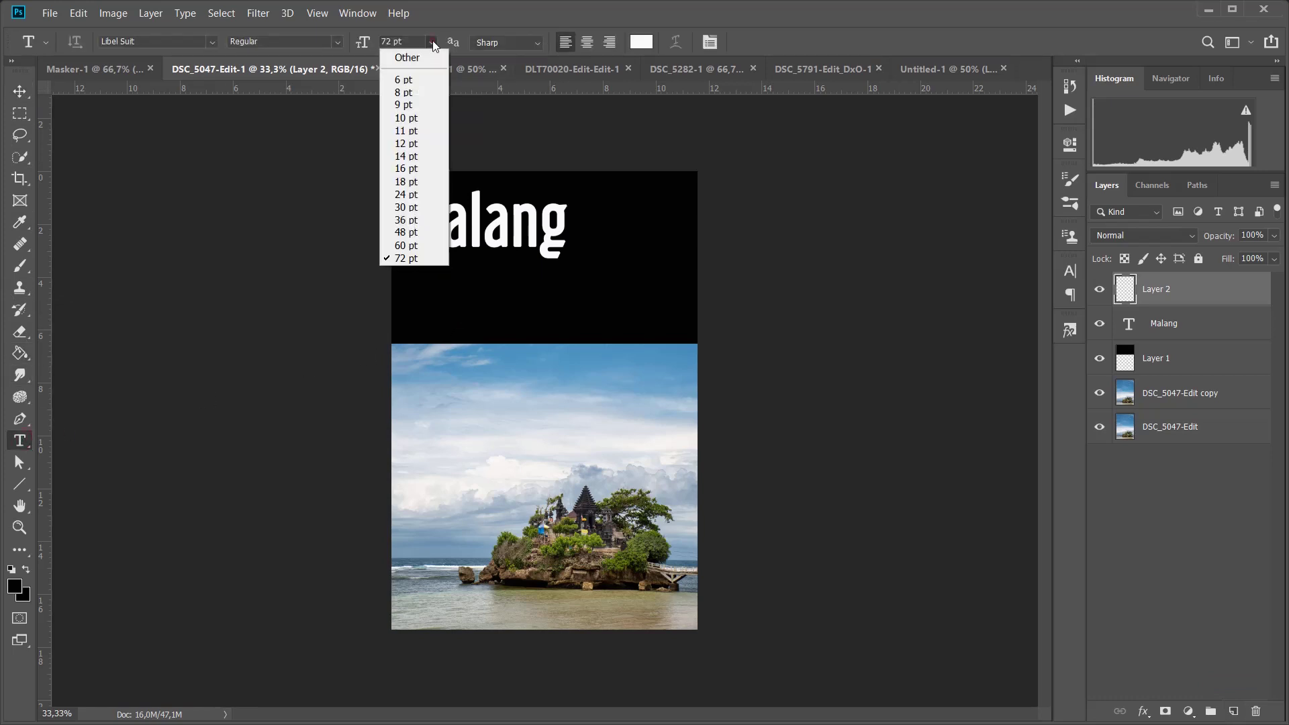
left_click(406, 194)
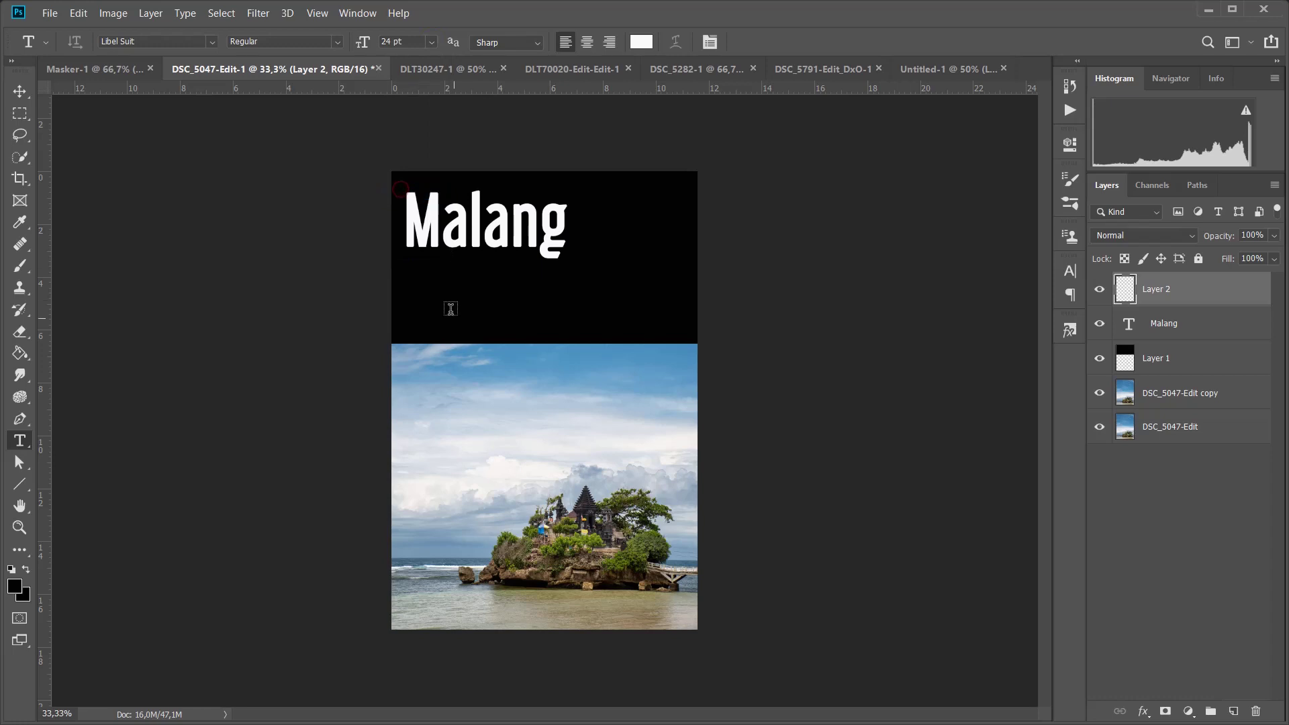
left_click(430, 295)
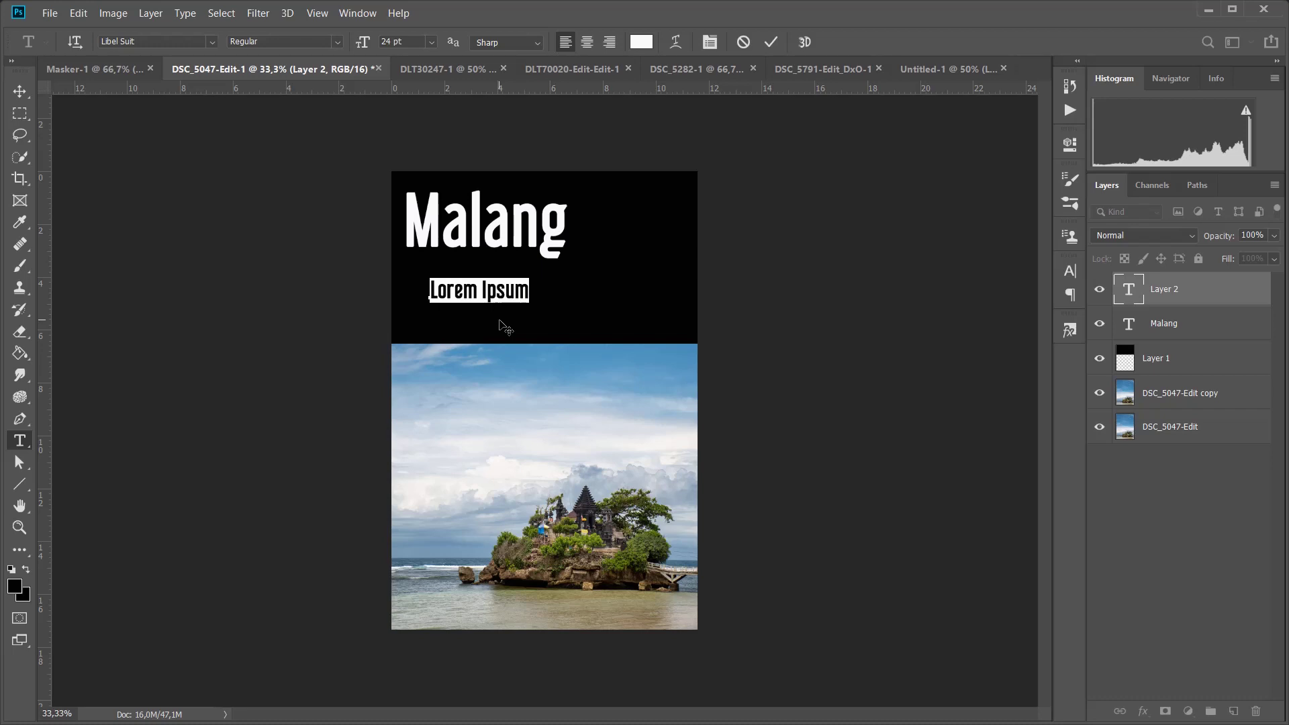
type("blablabla")
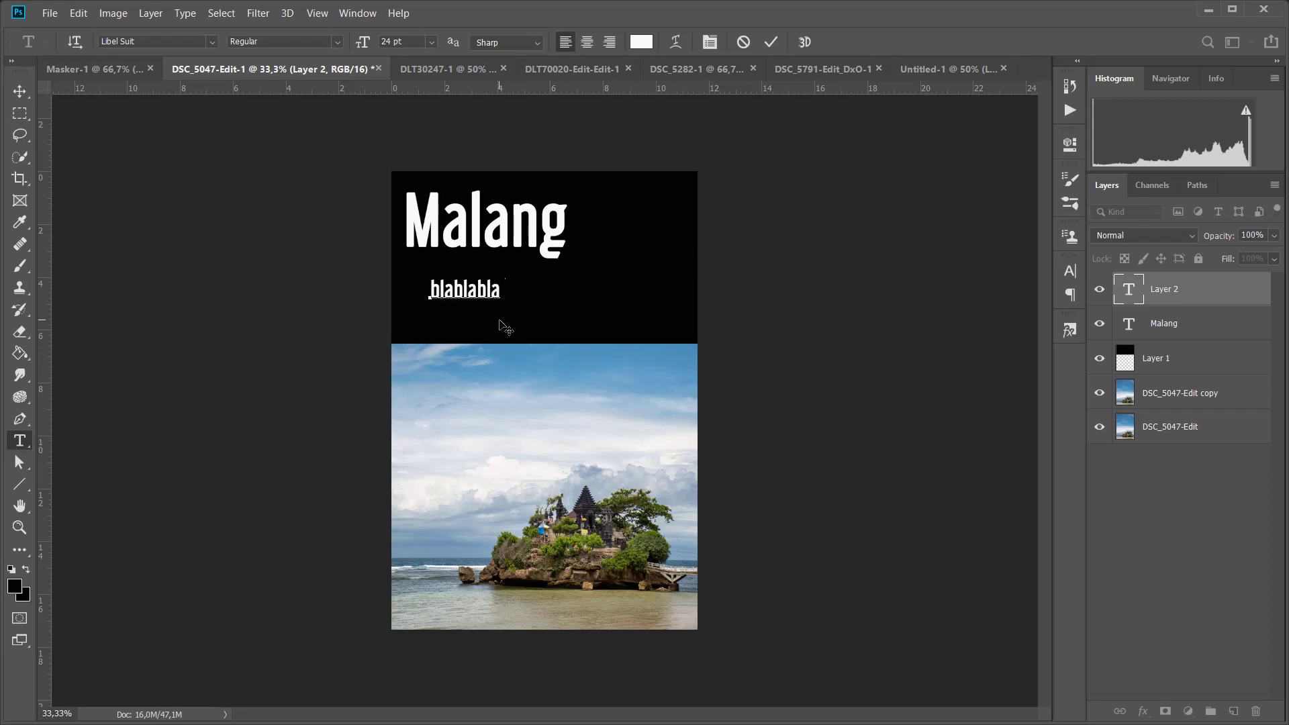
type(" blablabl")
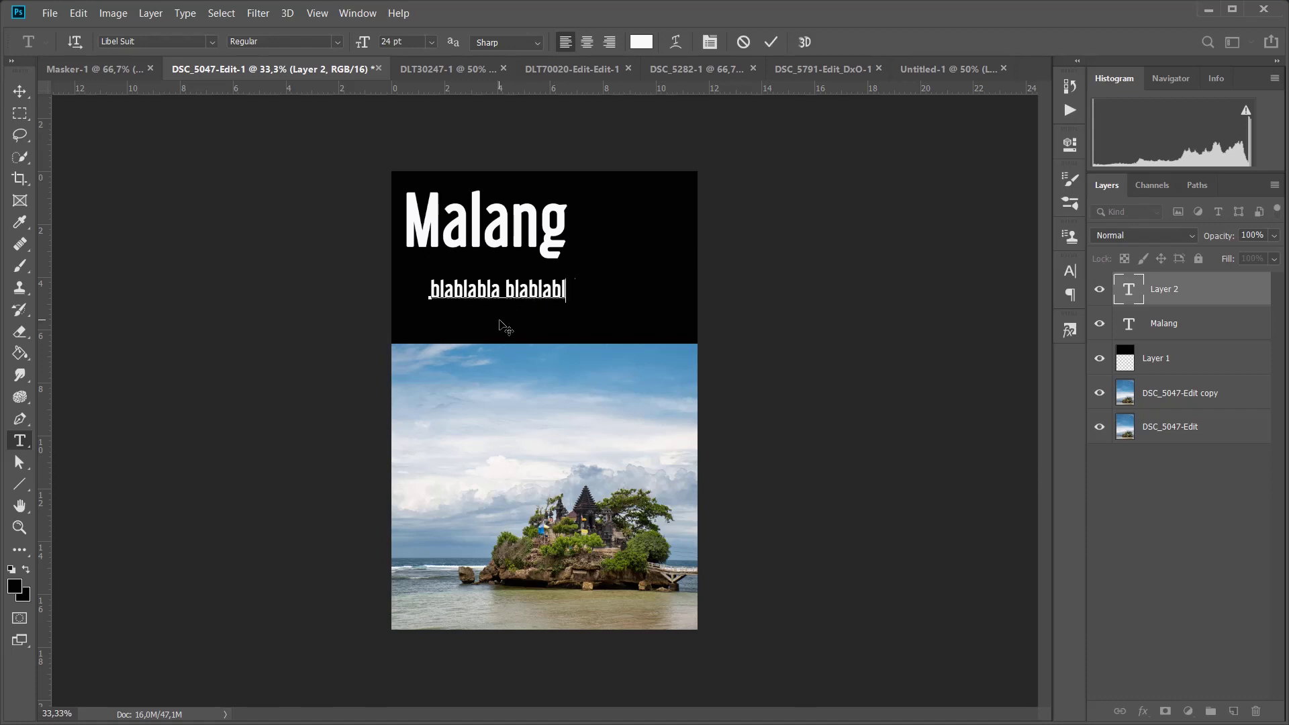
type("ablabla ")
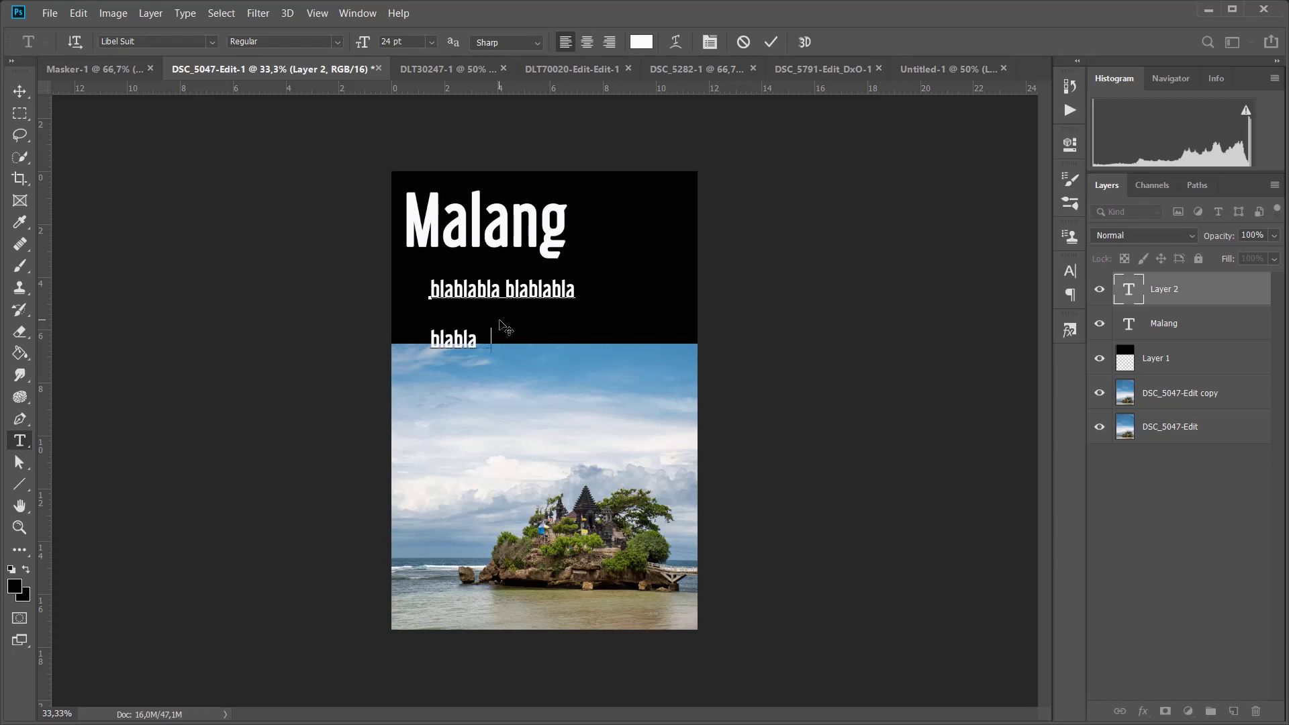
type("bala bla bla")
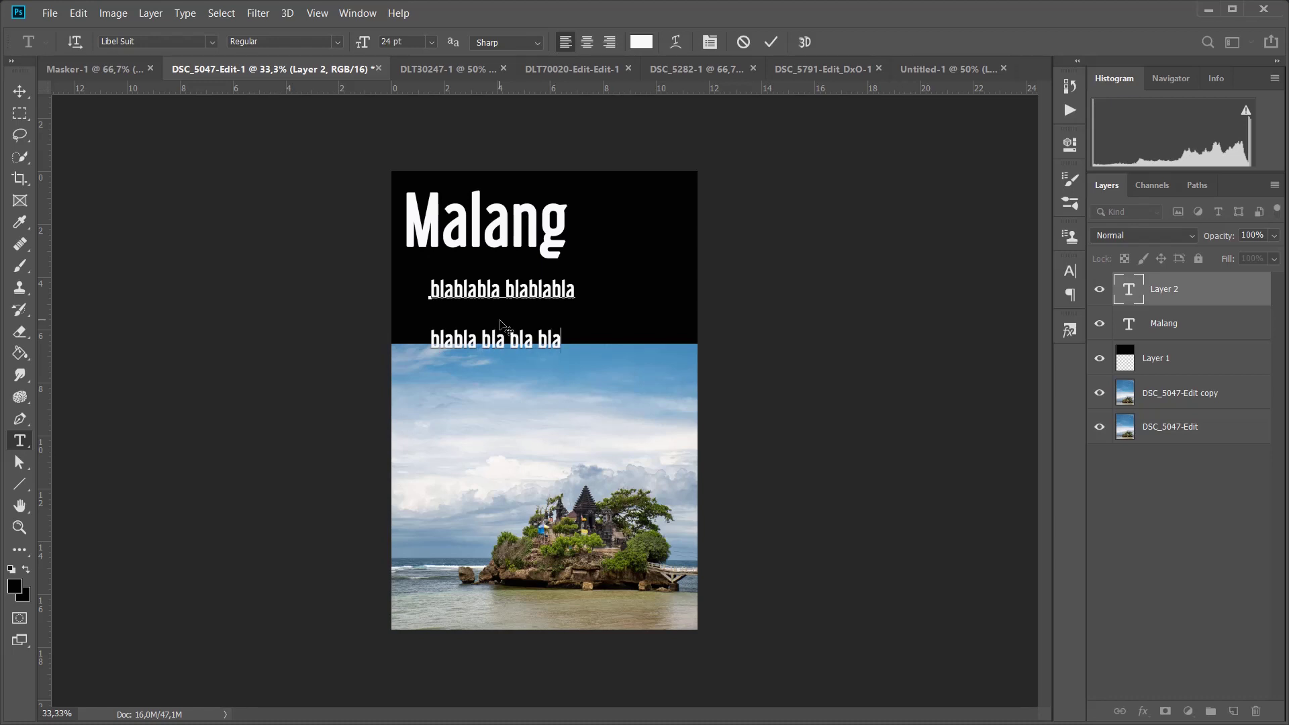
type("blaa")
left_click(770, 44)
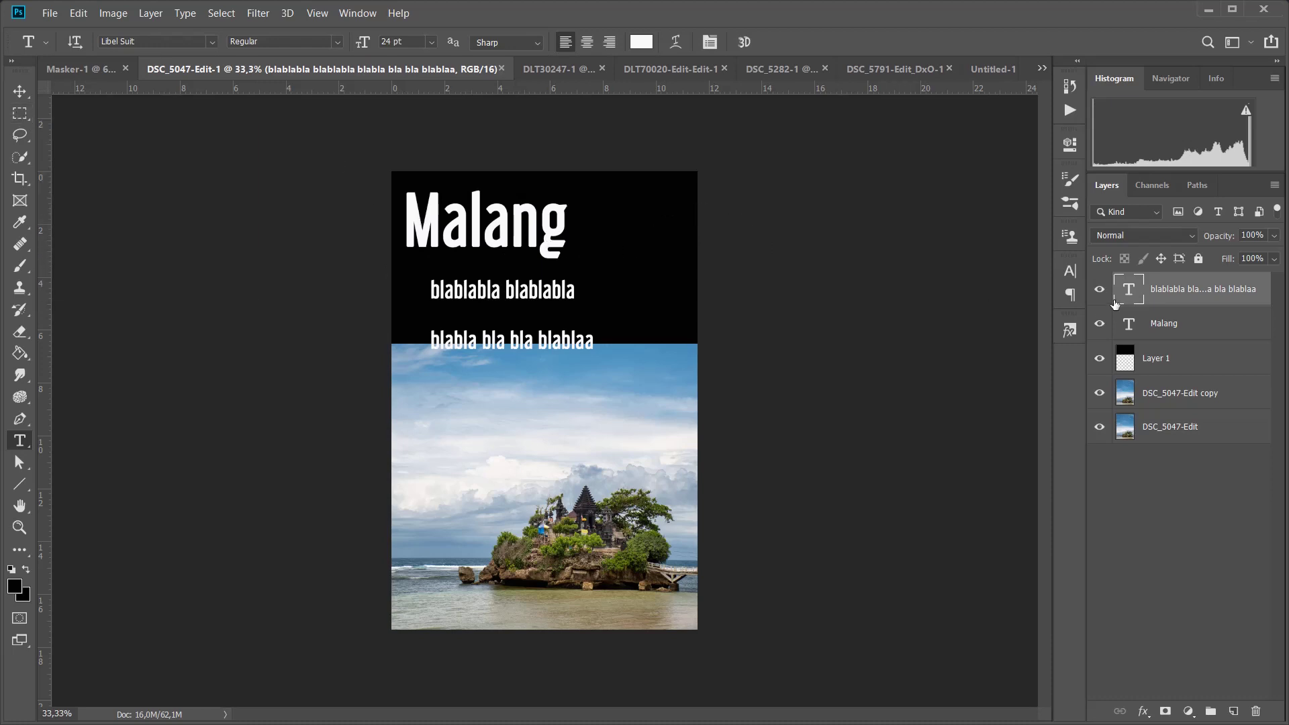
Free Transform the two-line text to about 48.55% and place it just to the right of "Malang".
left_click(80, 13)
mouse_move(134, 380)
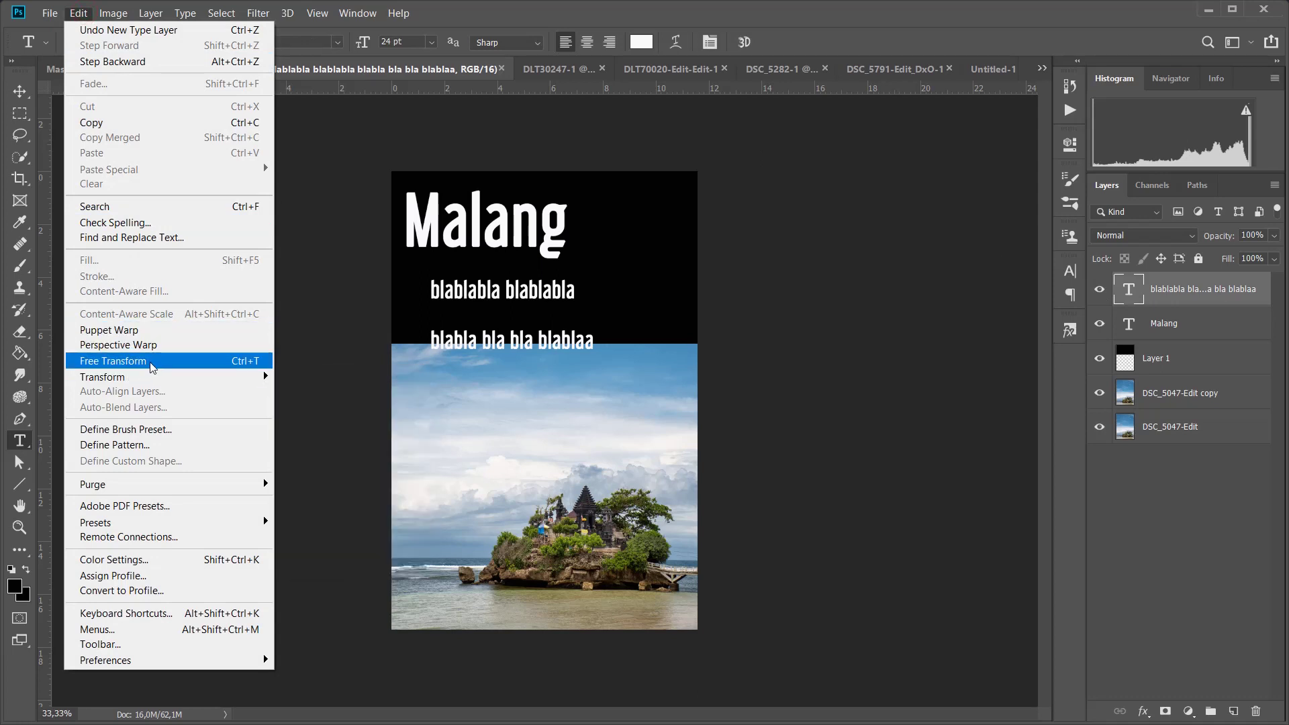
left_click(151, 362)
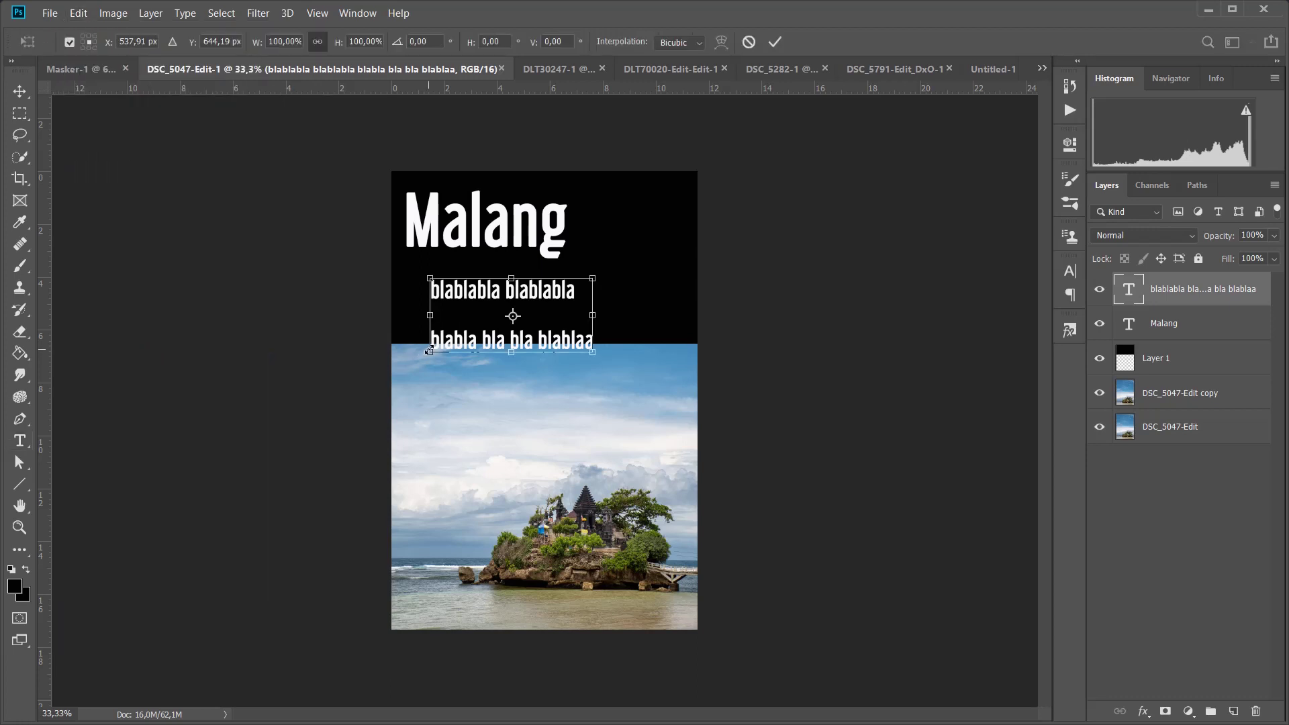
left_click_drag(429, 350, 654, 231)
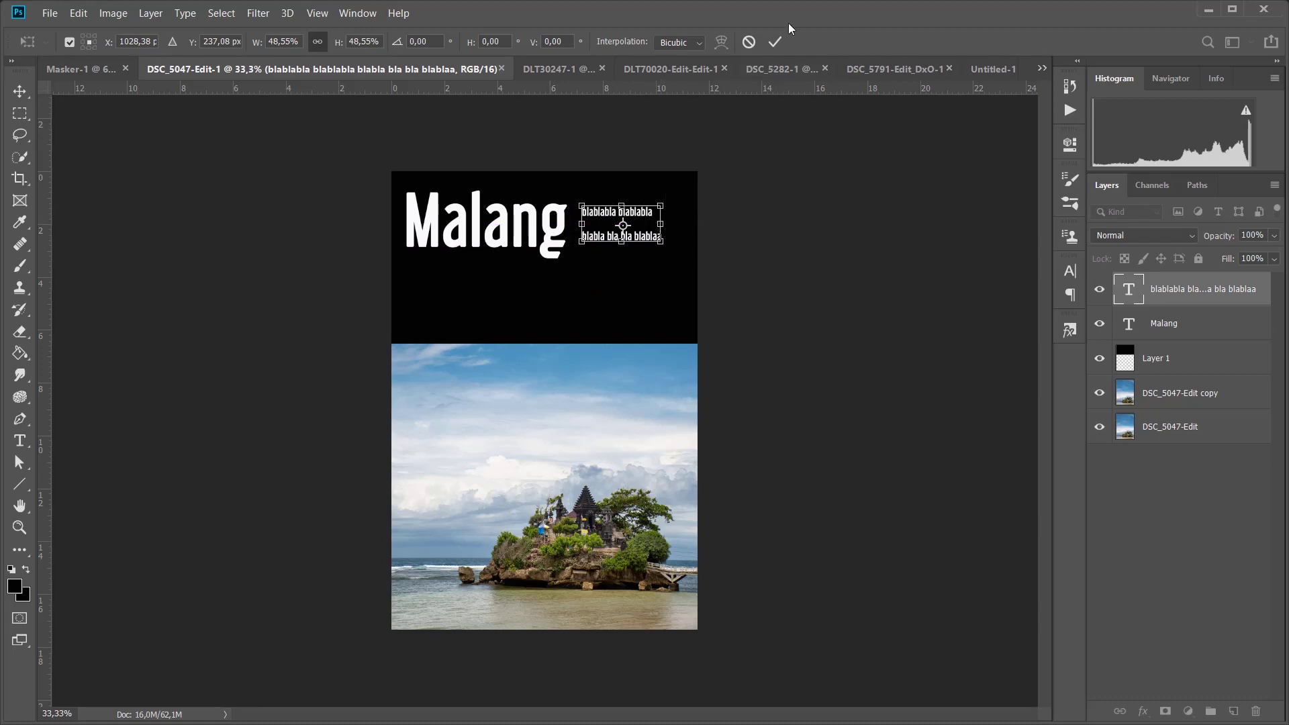
left_click(775, 41)
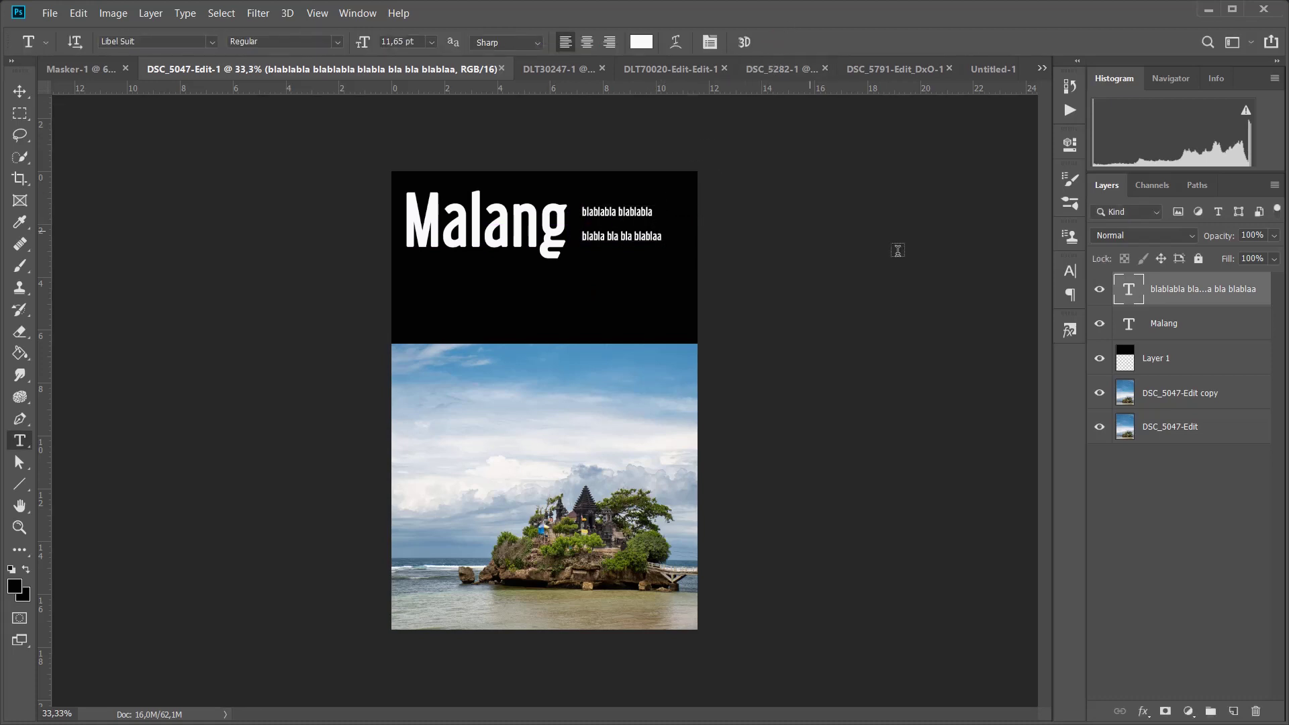
Right-align the two-line text and move it close to the photo's right edge, clear of the "Malang" title.
double_click(1133, 296)
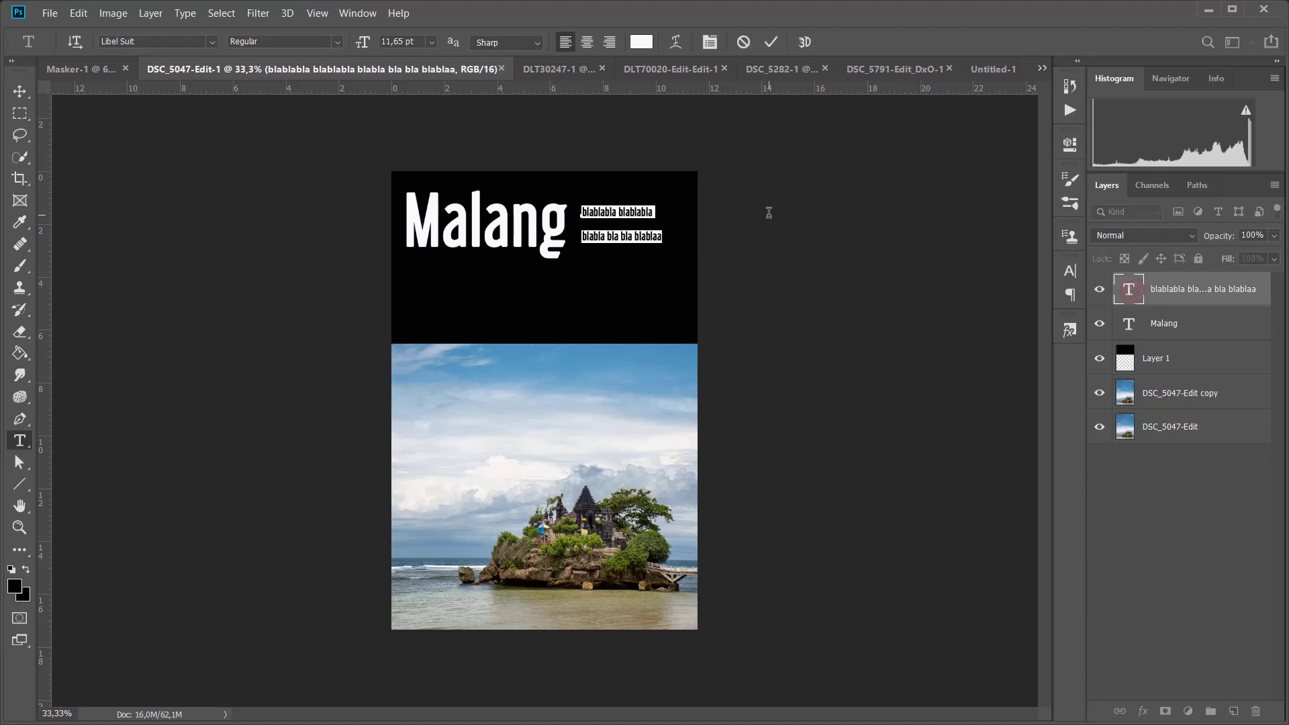
left_click(610, 43)
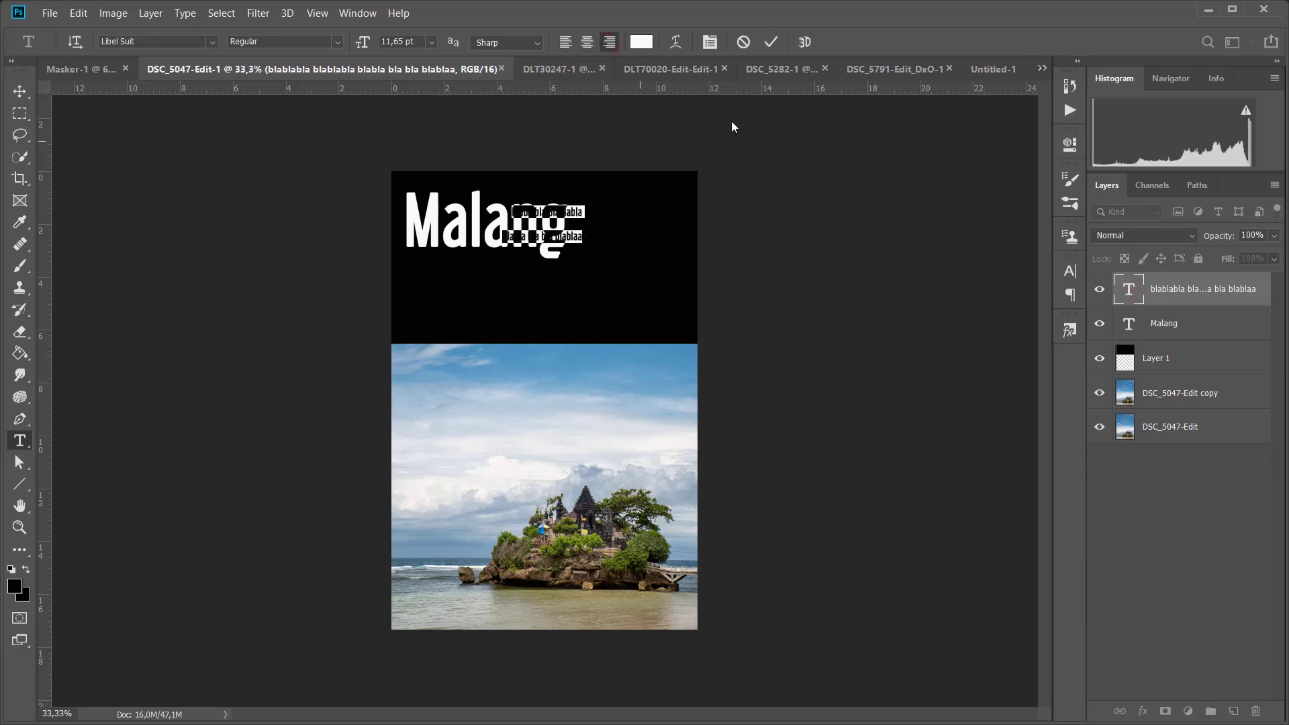
left_click(773, 43)
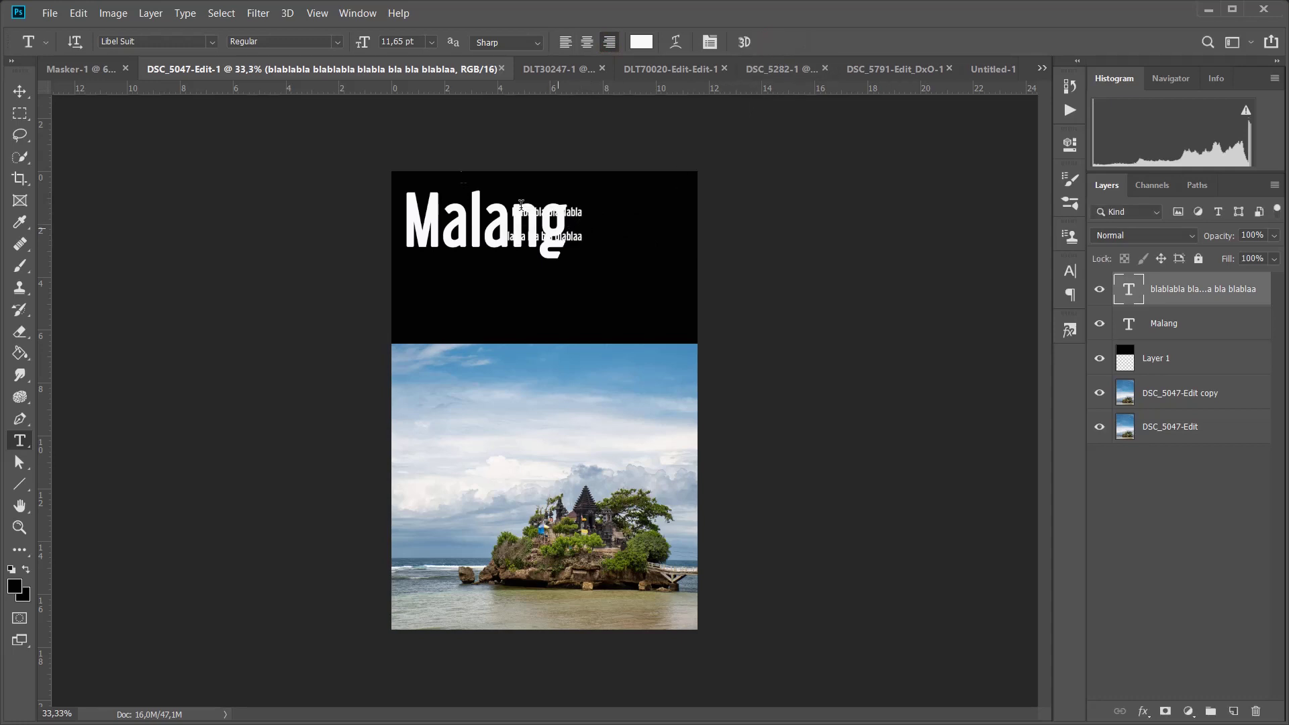
left_click(20, 90)
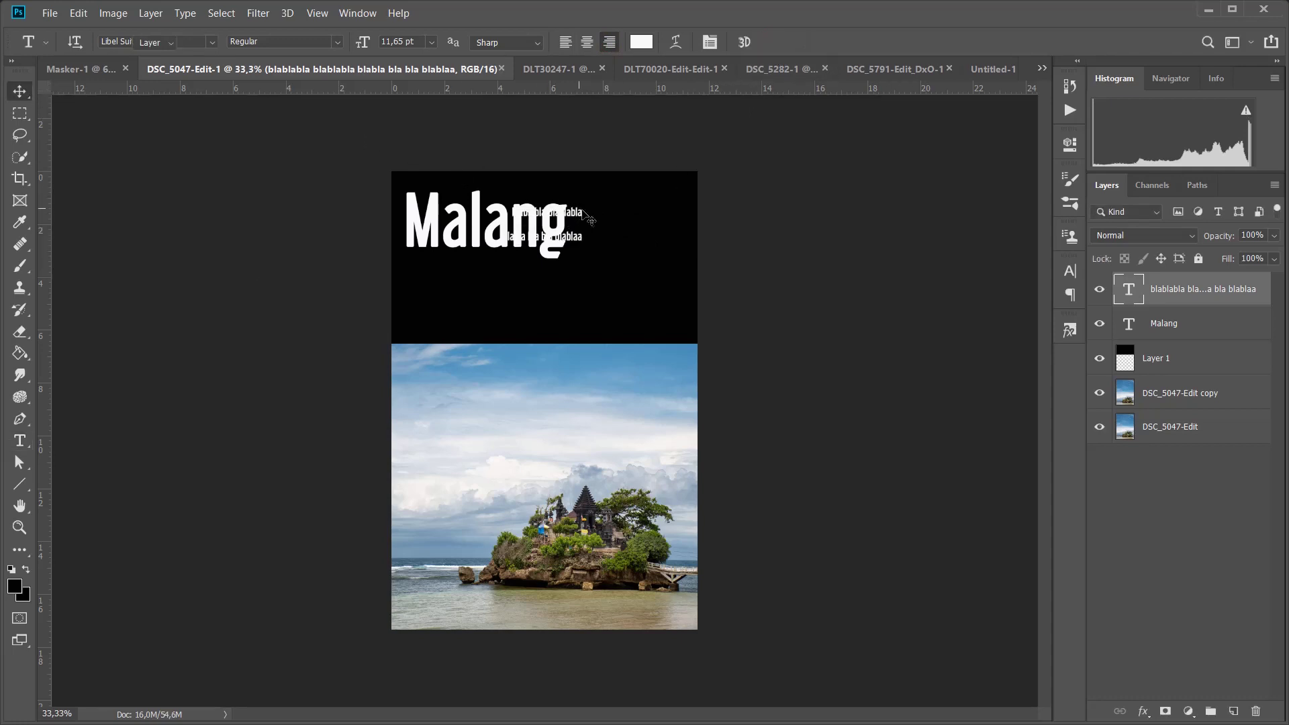
left_click_drag(589, 222, 666, 240)
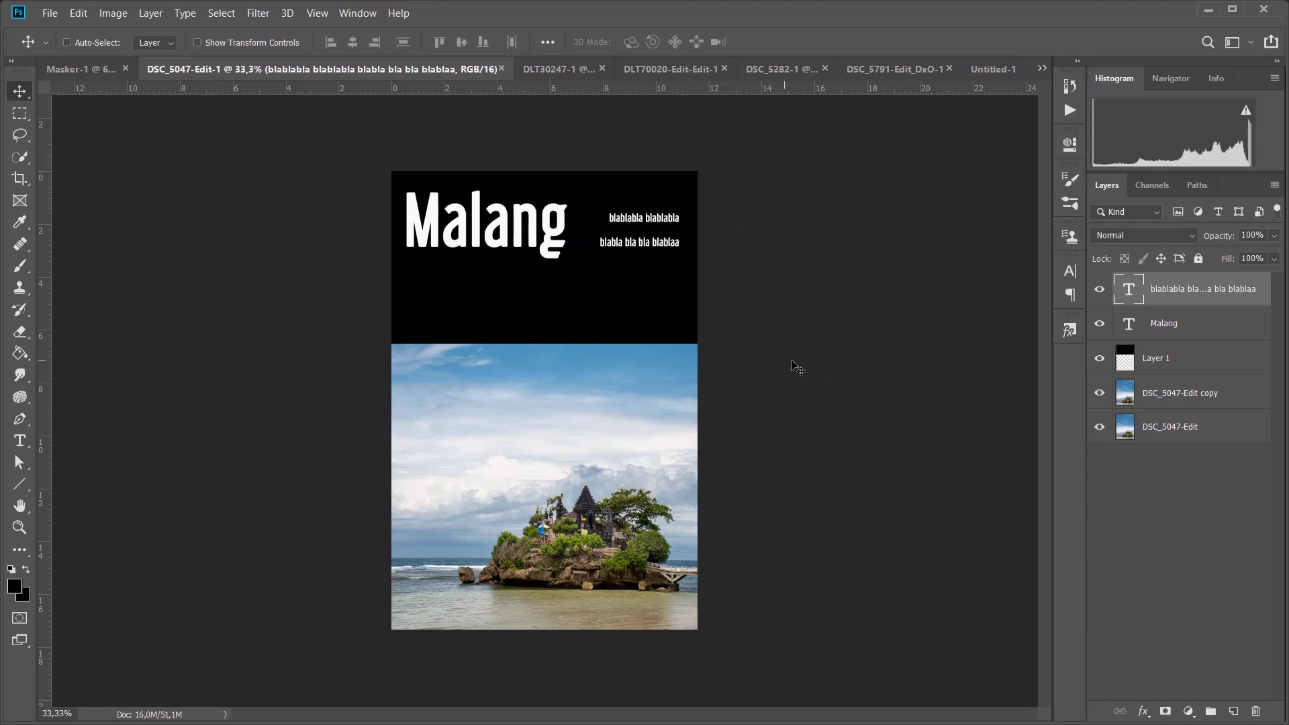
Reduce Layer 1's opacity to 27% and move its dark block up so it ends just below the "Malang" title.
left_click(1187, 356)
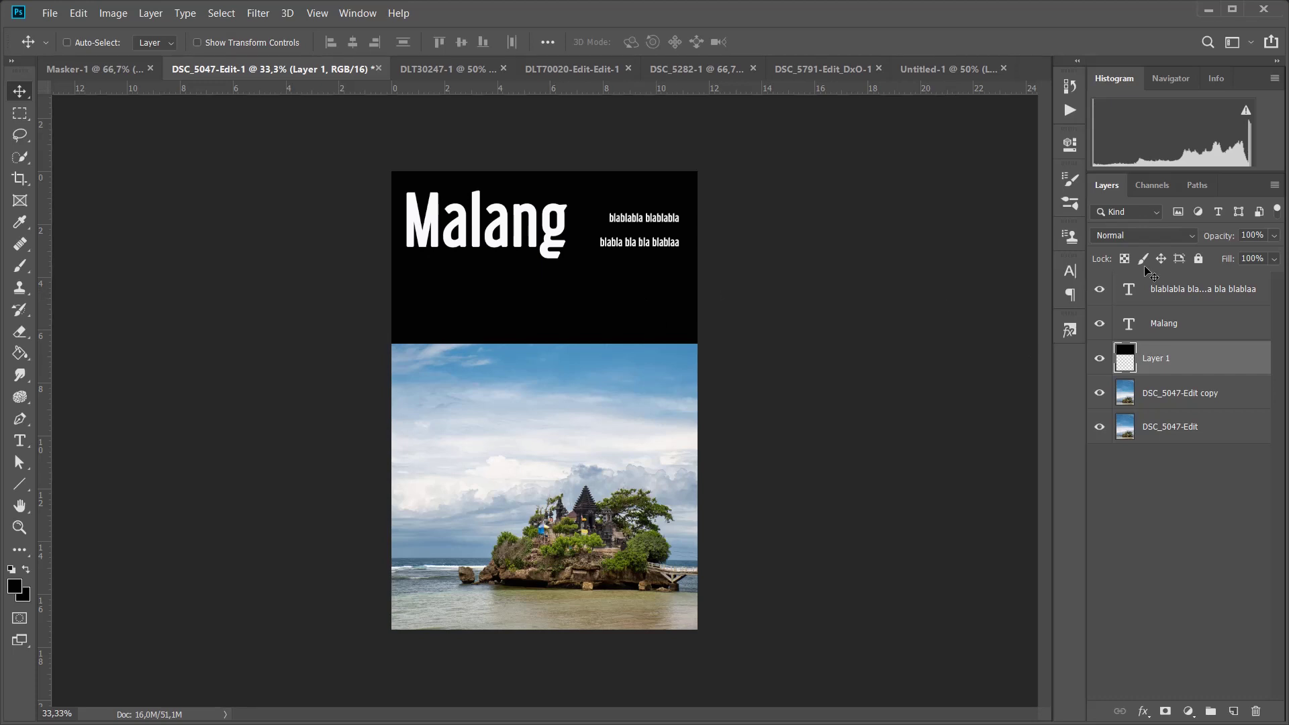
left_click(1273, 236)
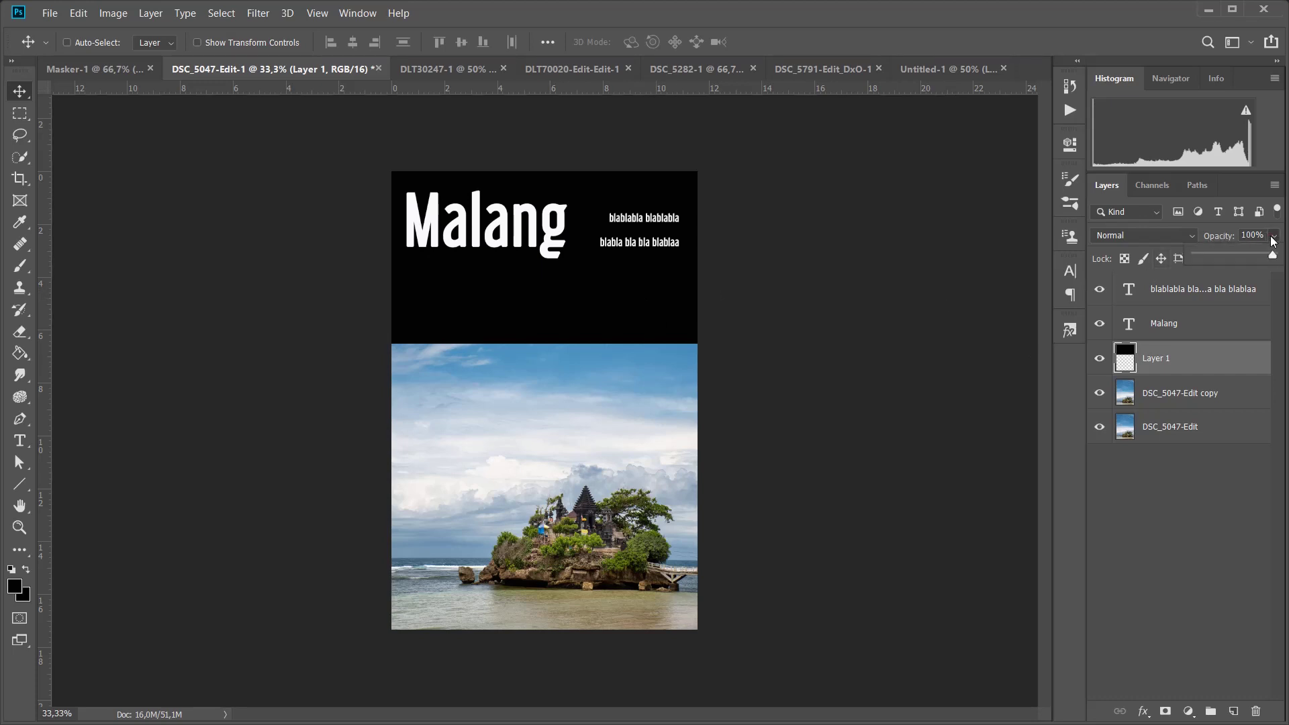
left_click_drag(1272, 256, 1218, 253)
left_click(1188, 357)
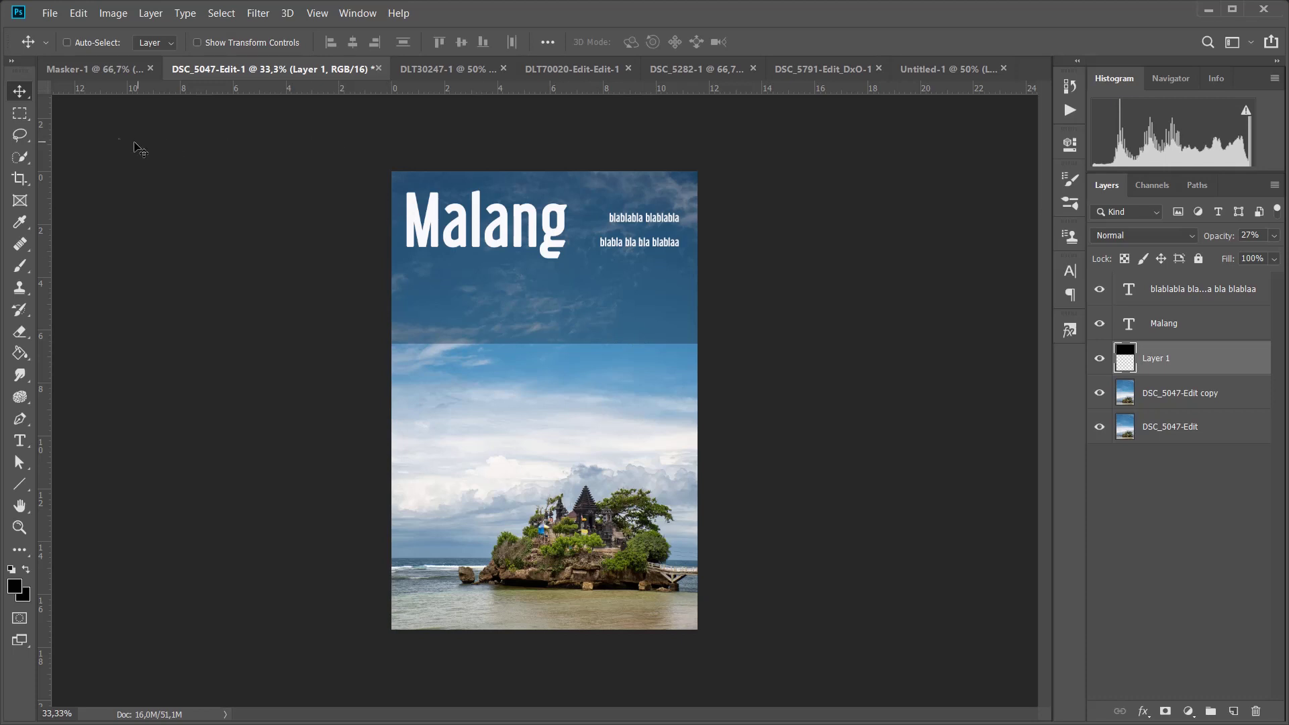
left_click_drag(559, 300, 565, 239)
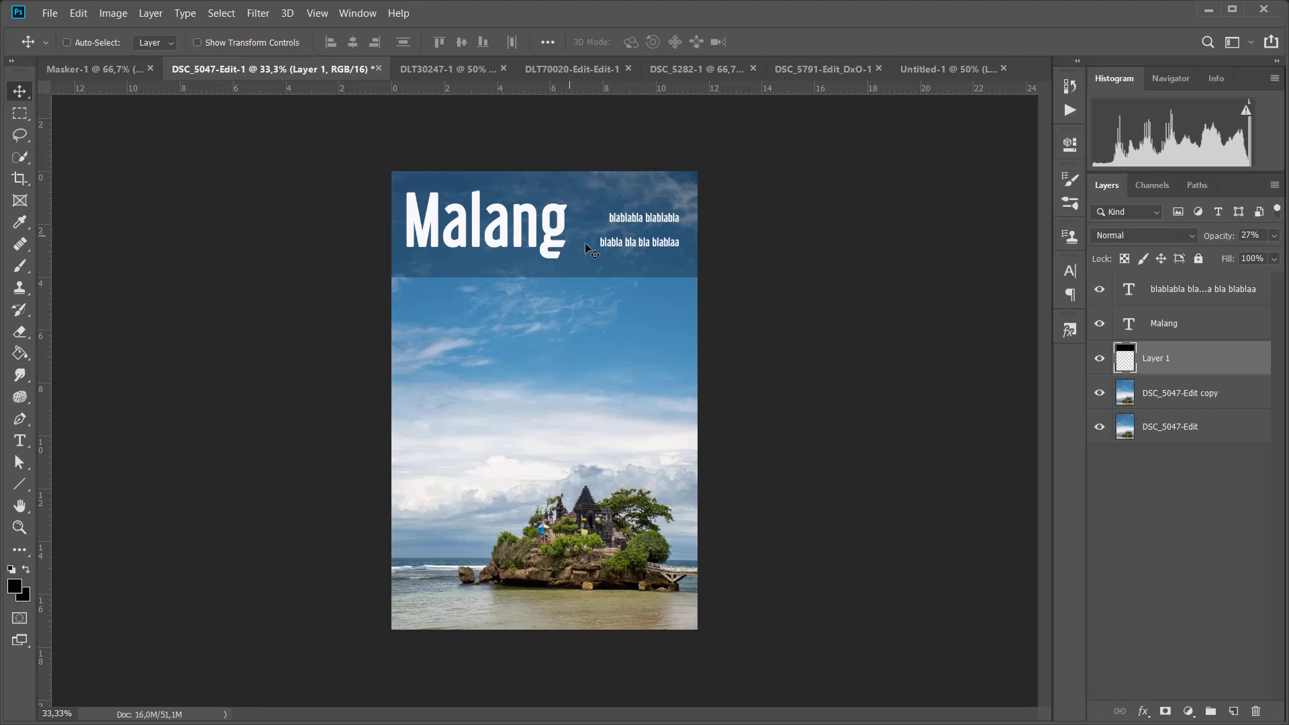
left_click(745, 310)
Delete both text layers and Layer 1 together, keeping only the two photo layers.
left_click(1208, 293, "shift")
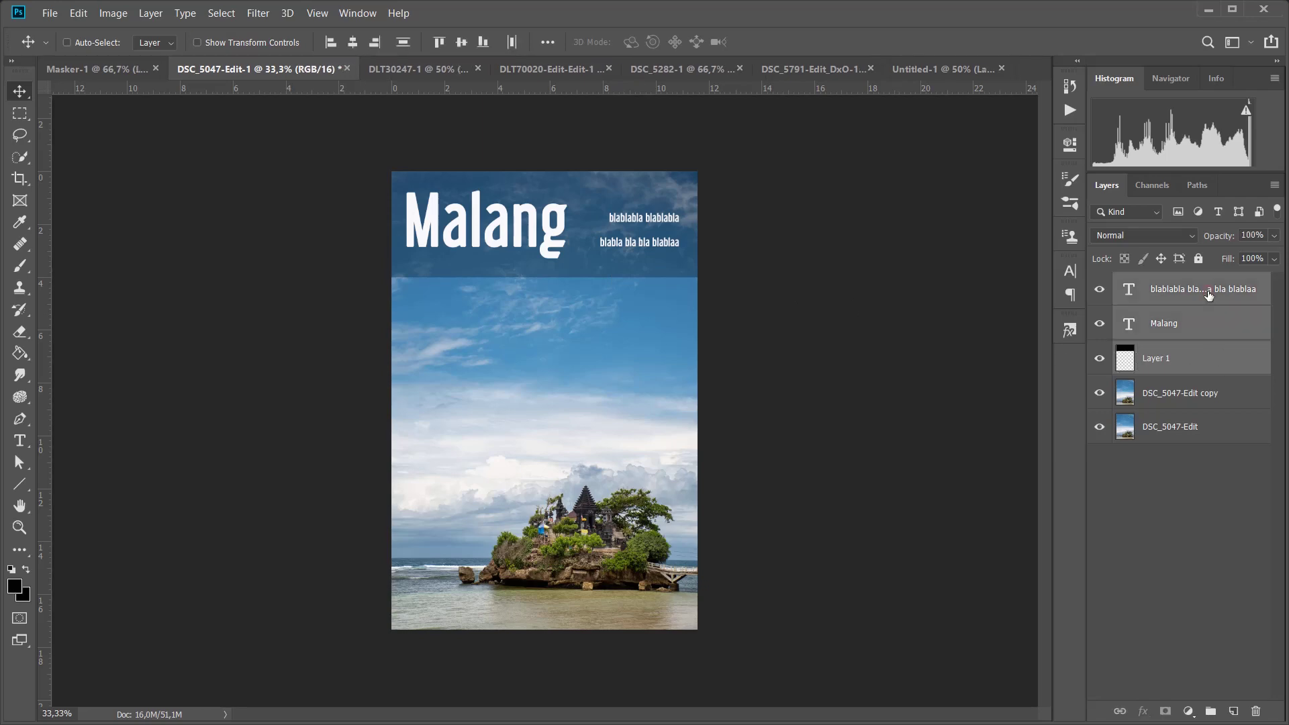
right_click(1206, 291)
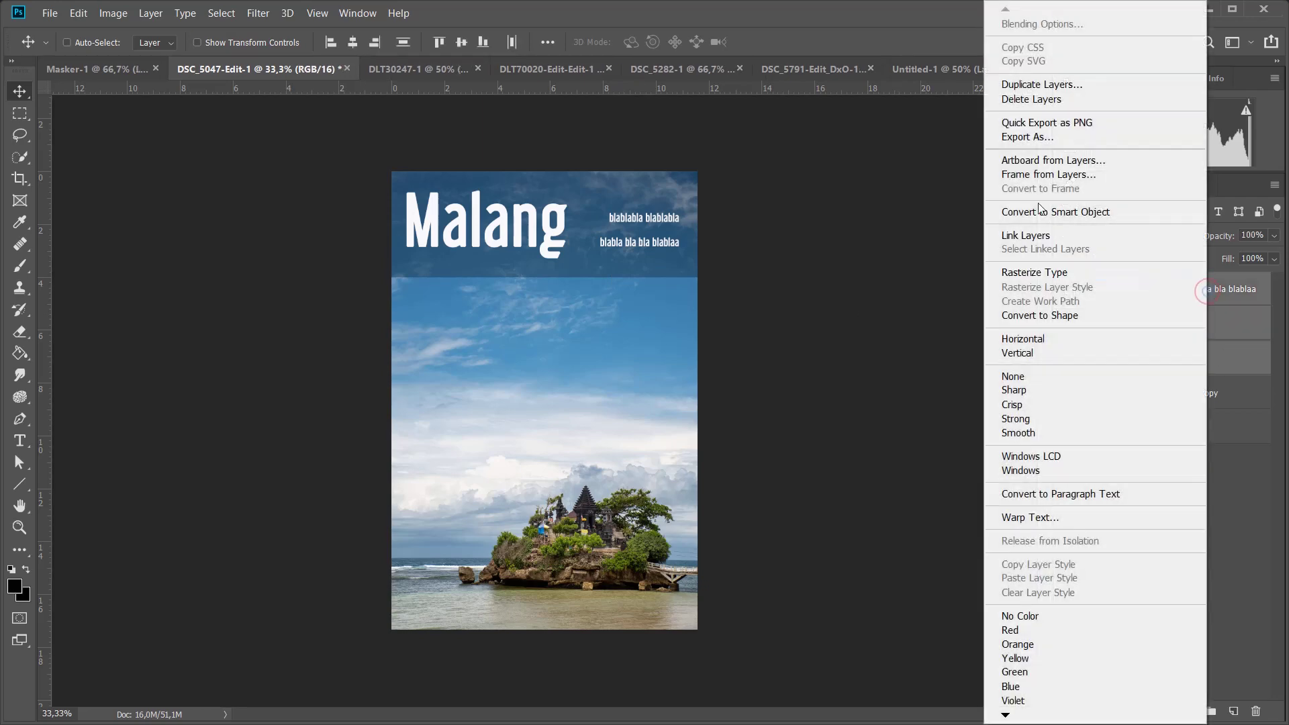
left_click(1019, 100)
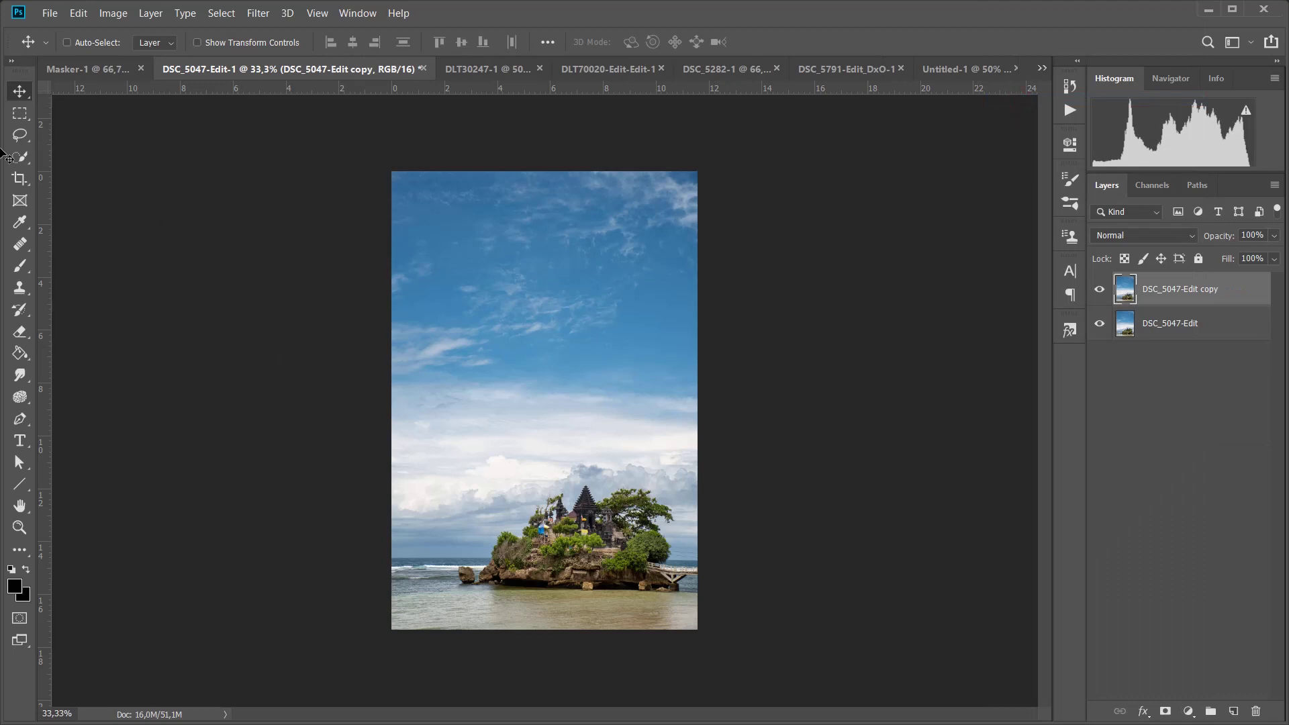
Select the photo at full height except a narrow strip along its left edge, and copy the selection to a new layer.
left_click(20, 116)
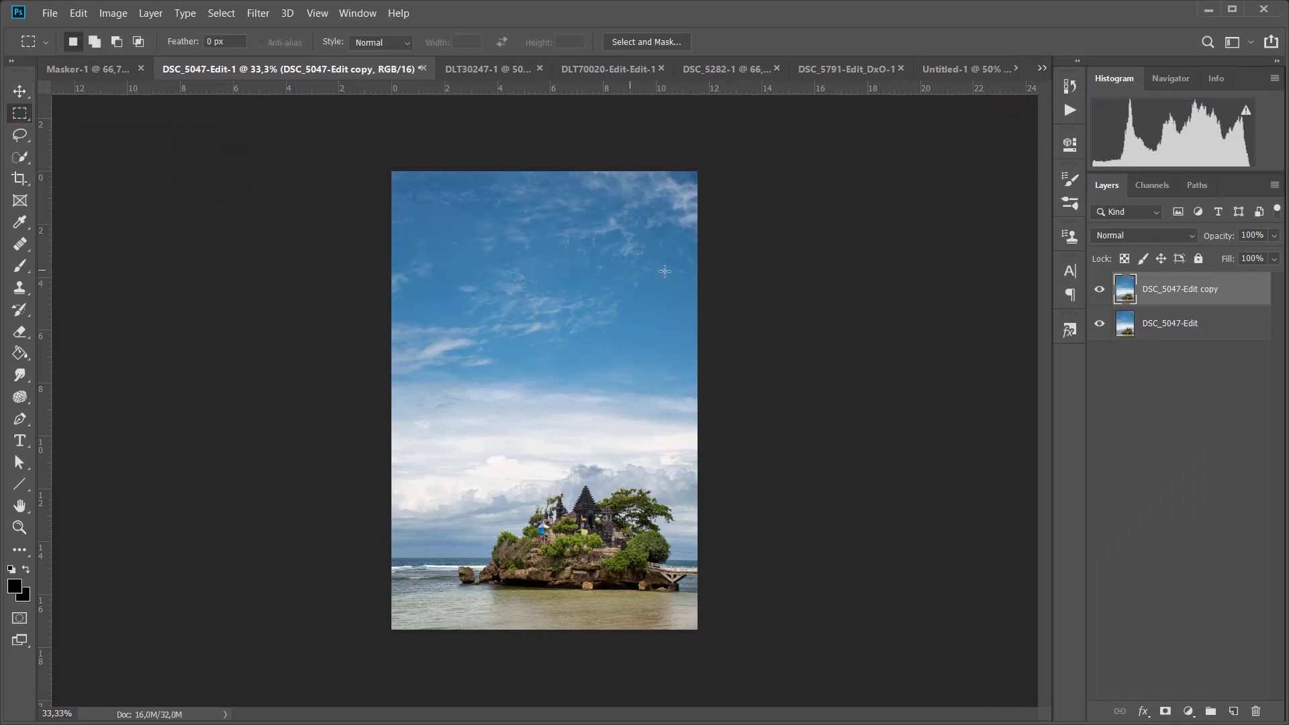
left_click_drag(702, 161, 441, 635)
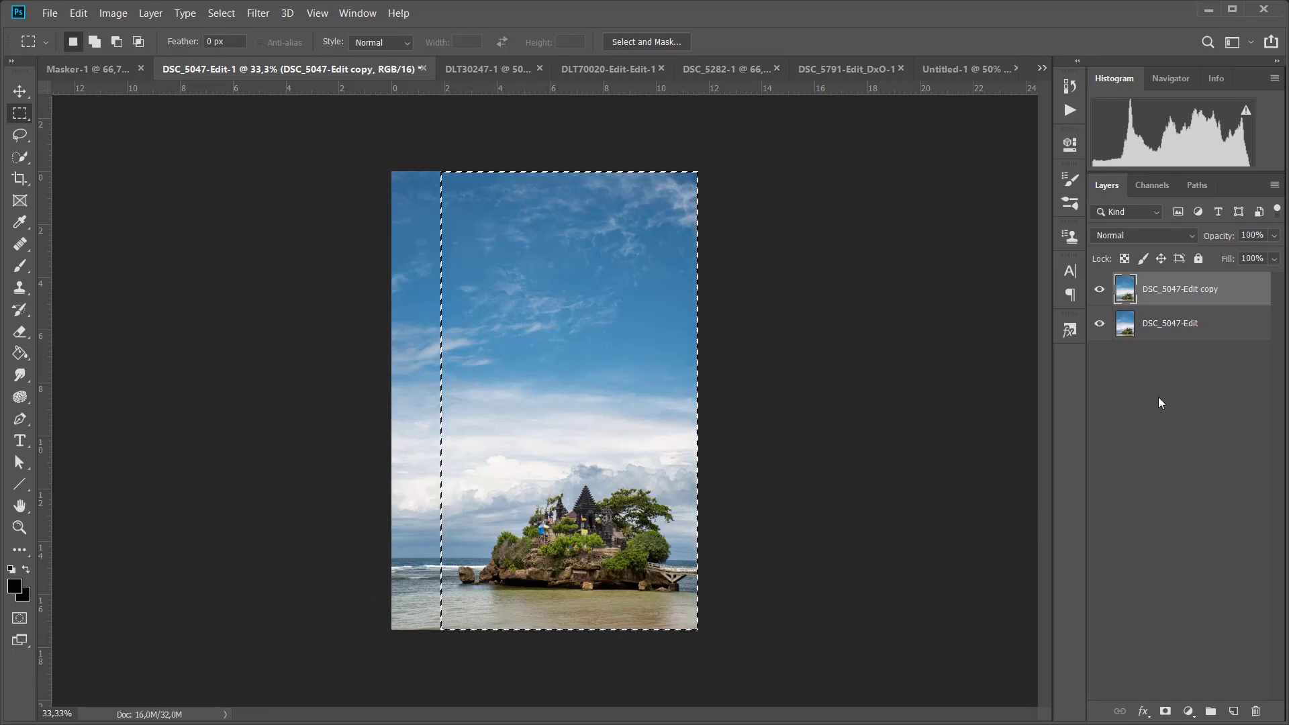
left_click(151, 12)
mouse_move(158, 31)
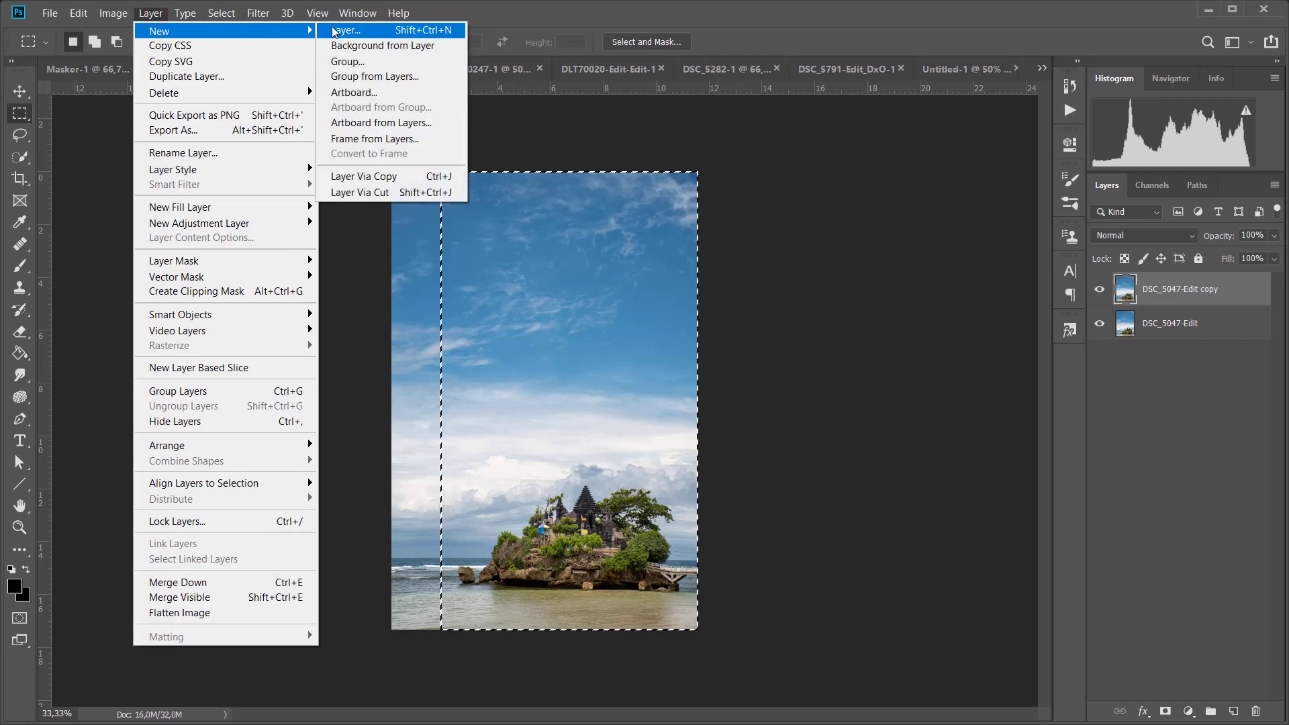
left_click(387, 178)
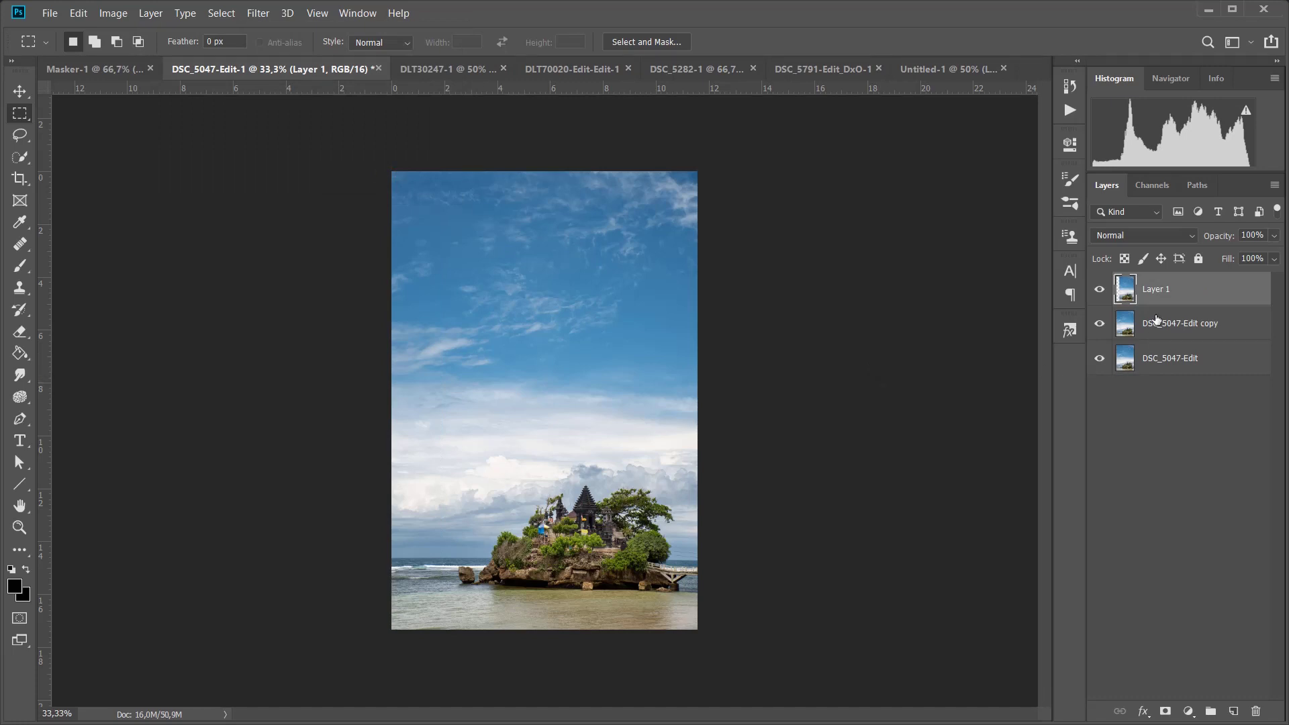
Hide the DSC_5047-Edit copy and DSC_5047-Edit layers, leaving only the copied photo section displayed.
left_click(1100, 323)
left_click(1099, 358)
left_click(1099, 323)
left_click(1099, 358)
left_click(1168, 291)
left_click(1099, 323)
left_click(1099, 358)
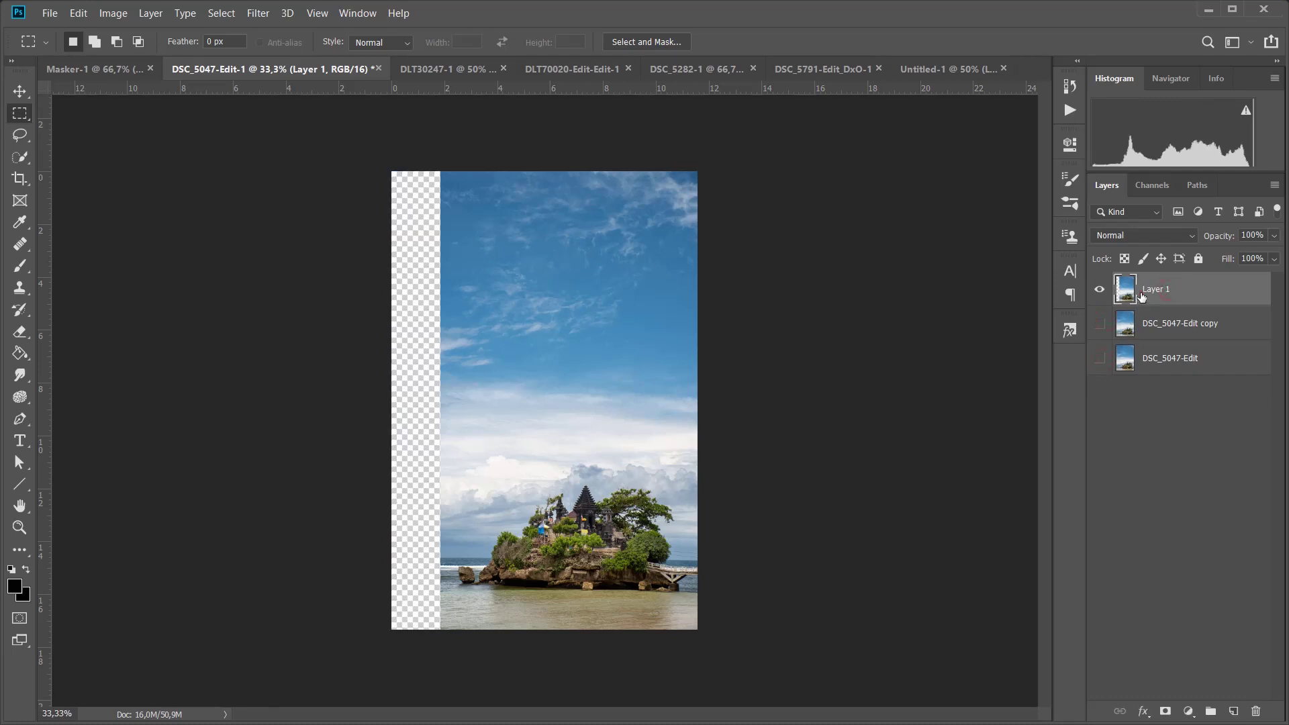
Free Transform Layer 1 to about 83.49% and place it slightly toward the canvas's right edge.
left_click(83, 14)
left_click(173, 362)
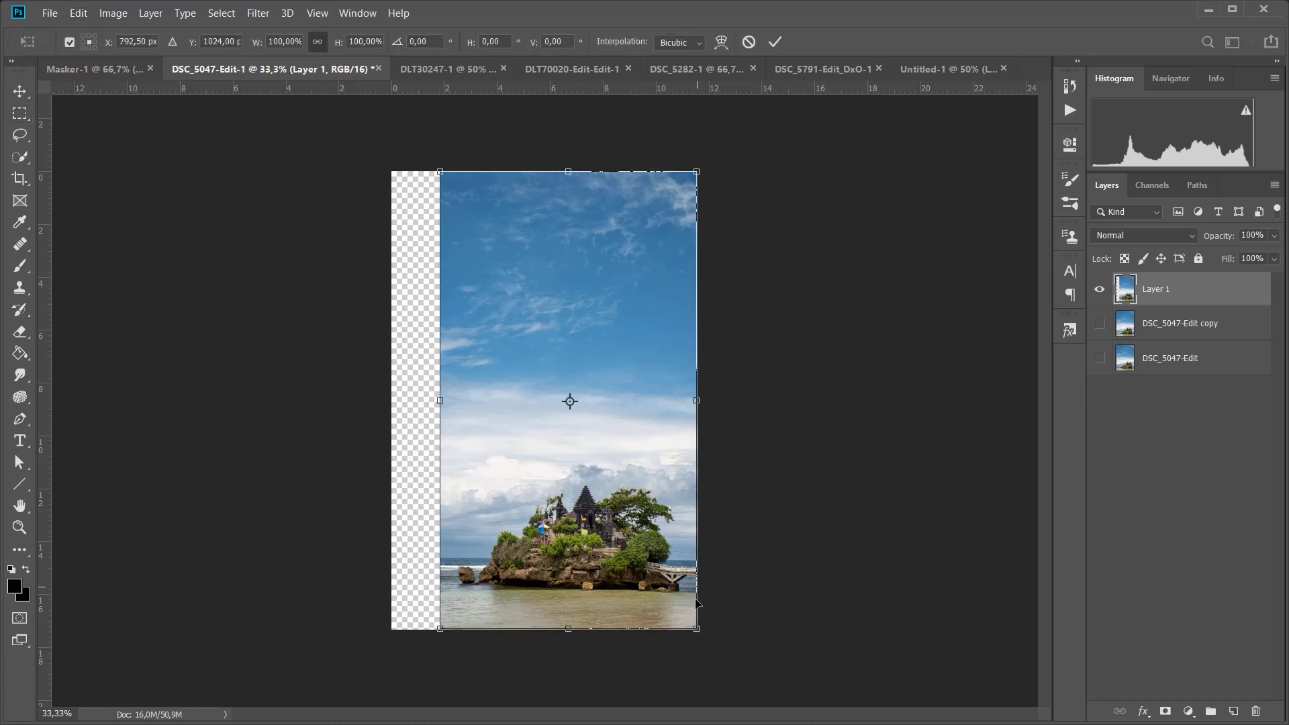
left_click_drag(696, 629, 665, 572)
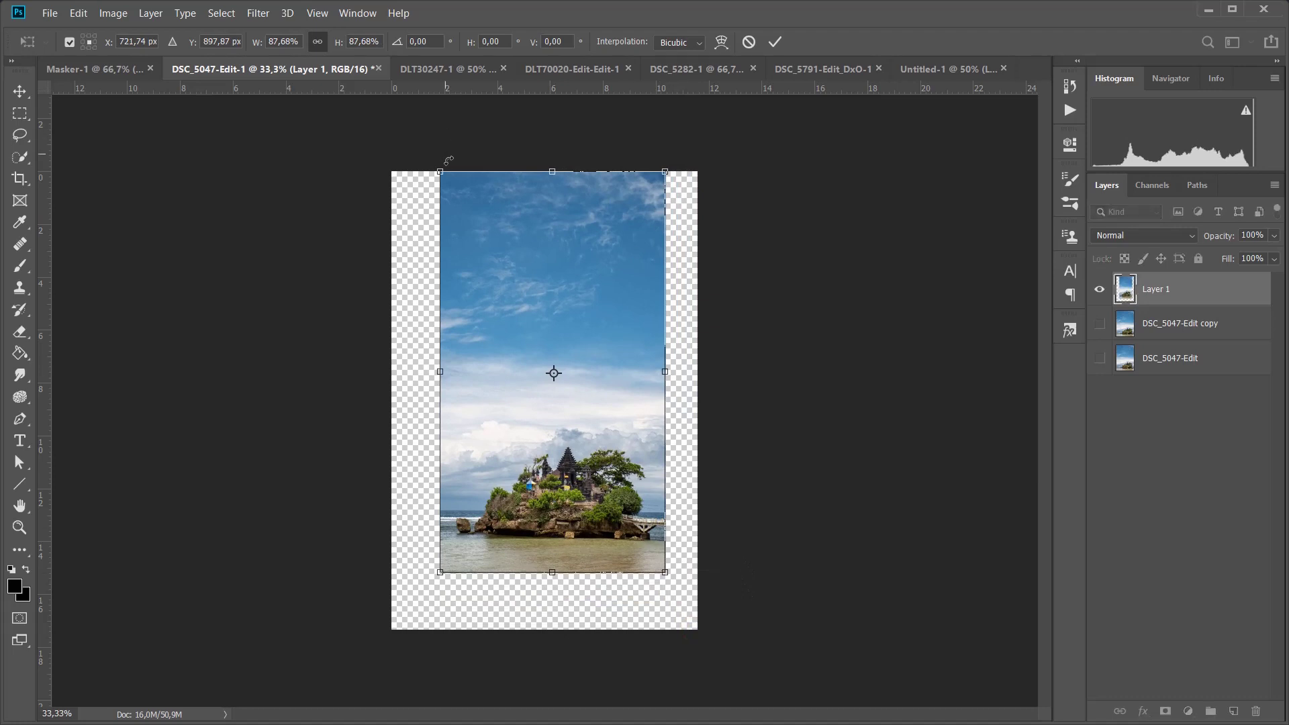
left_click_drag(441, 172, 454, 194)
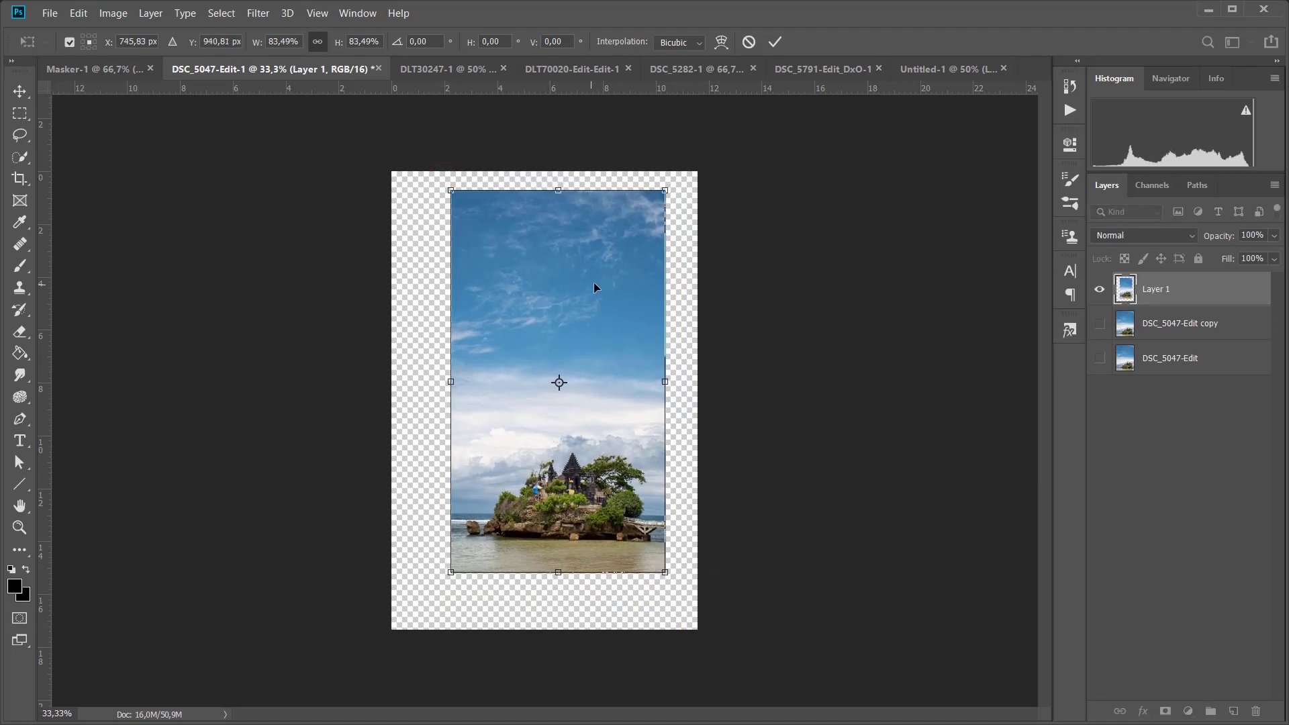
left_click_drag(594, 282, 611, 284)
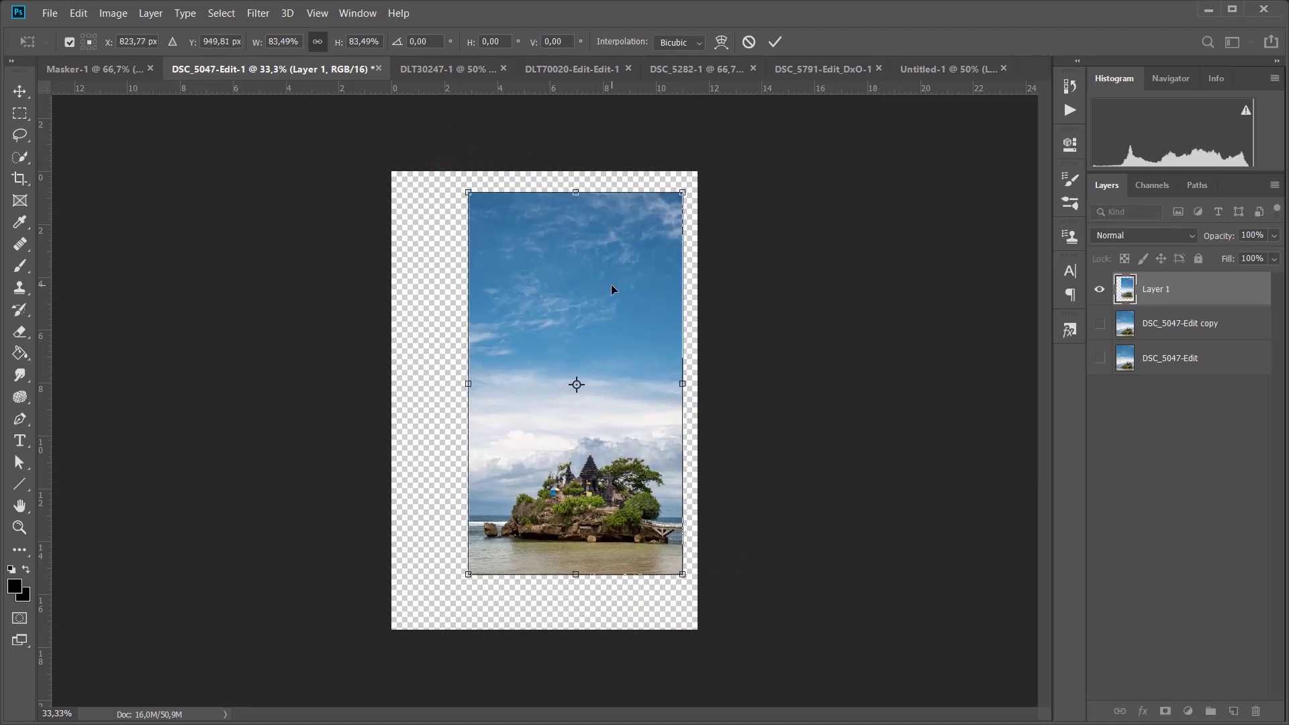
left_click(776, 41)
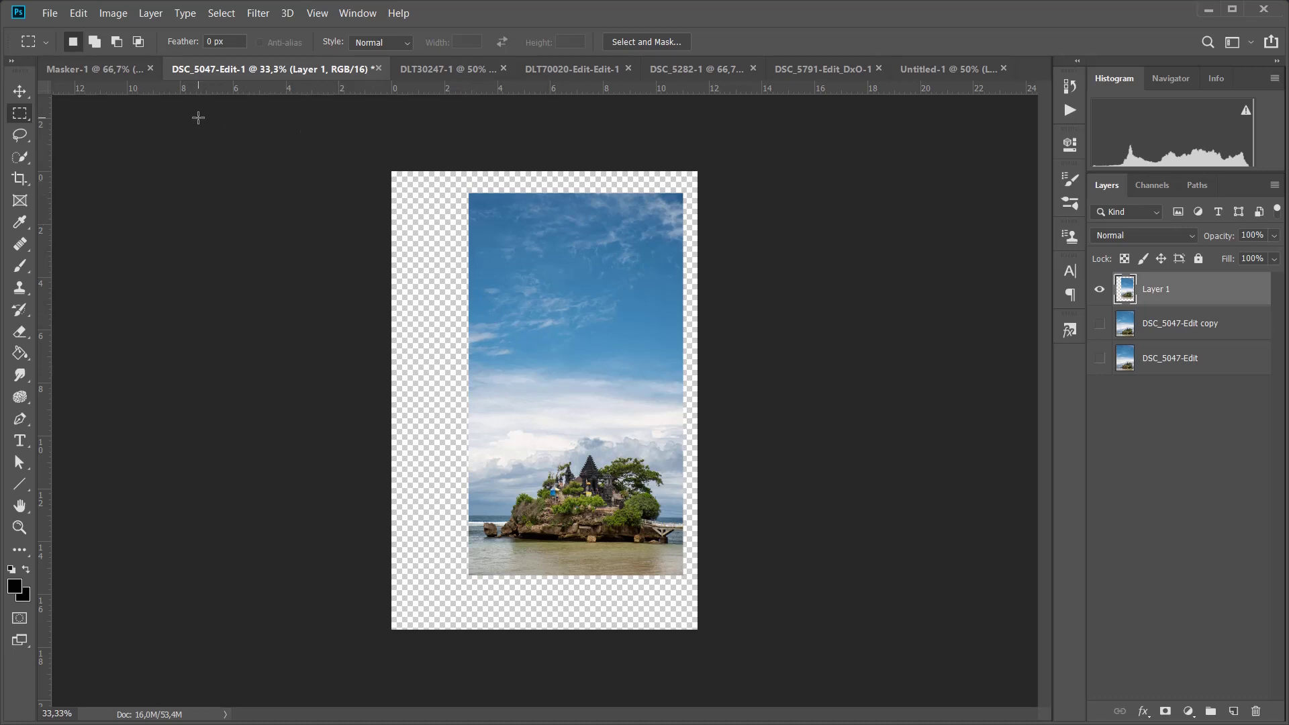
Centre Layer 1 horizontally and vertically on the canvas by aligning it to a full-canvas selection, and deselect.
left_click_drag(355, 134, 710, 640)
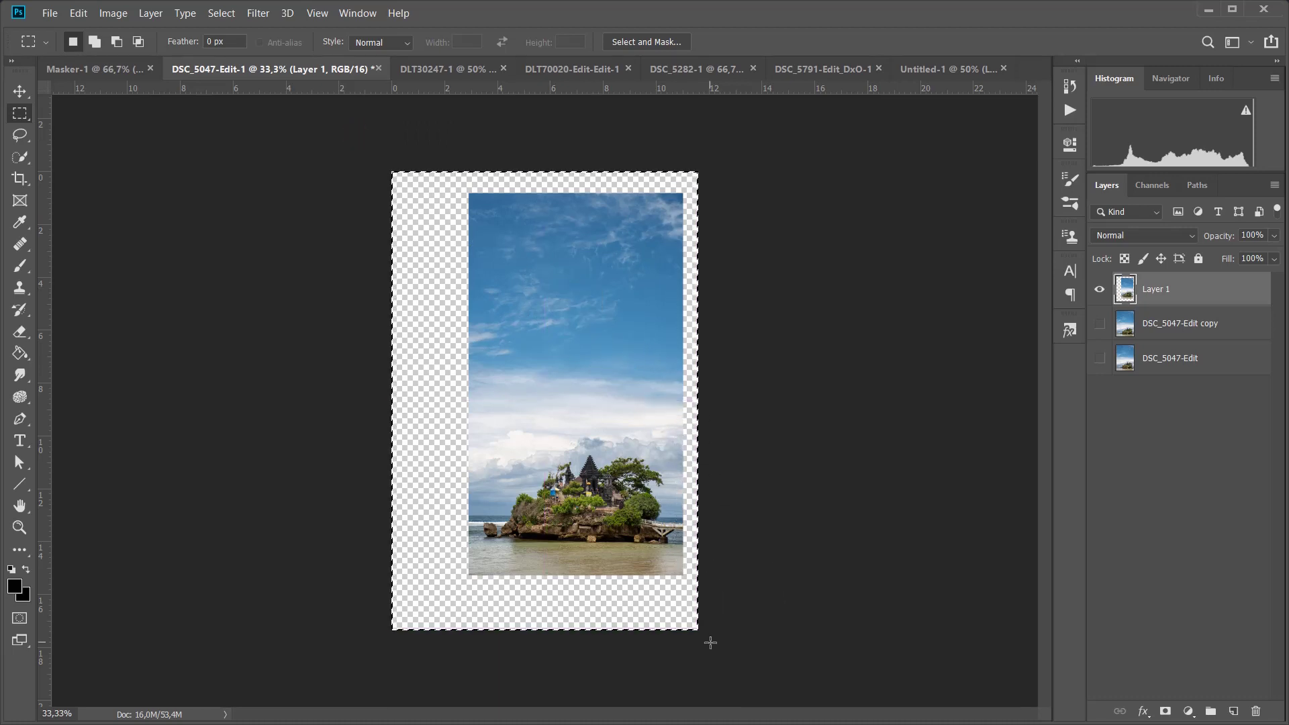
left_click(19, 91)
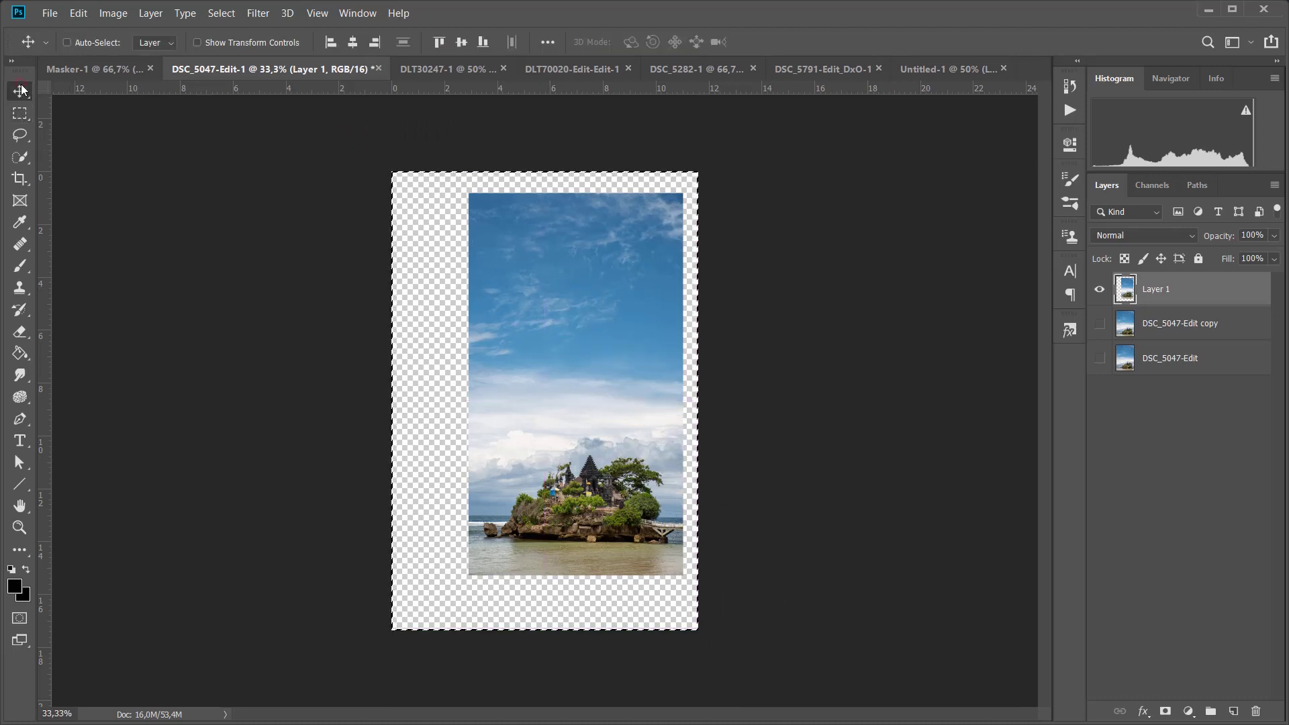
left_click(354, 42)
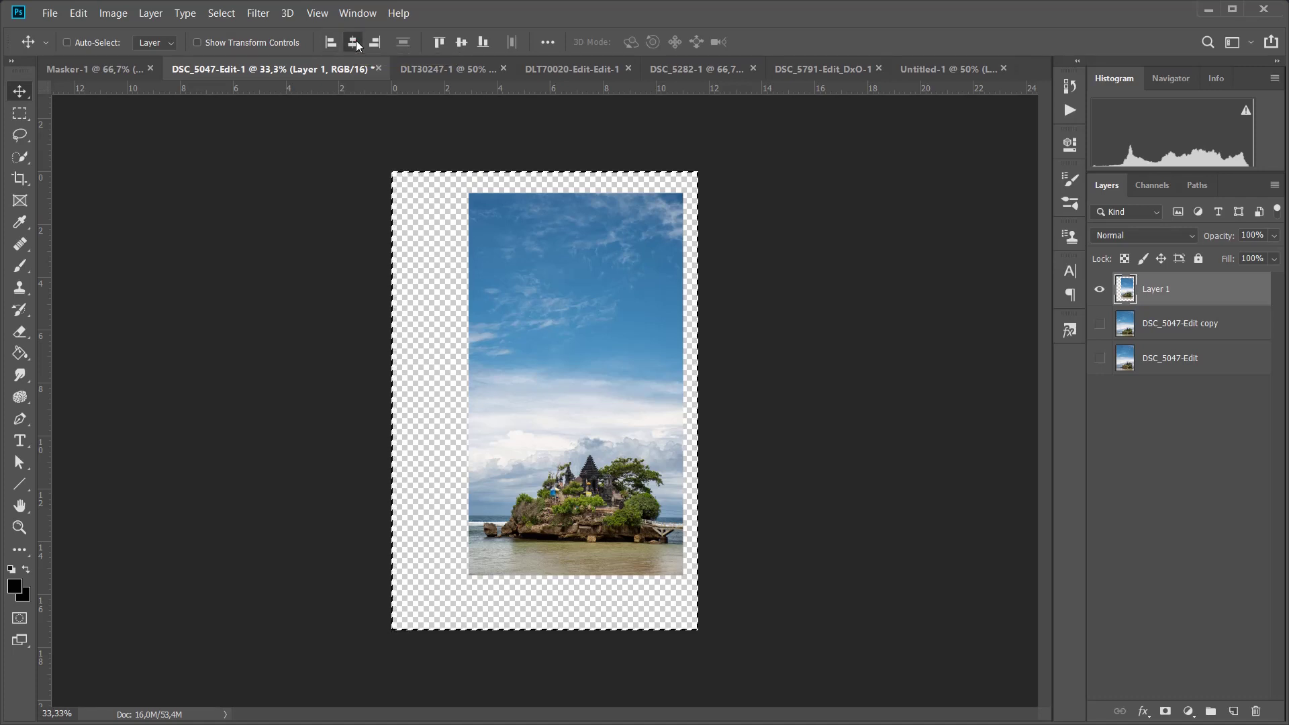
left_click(464, 44)
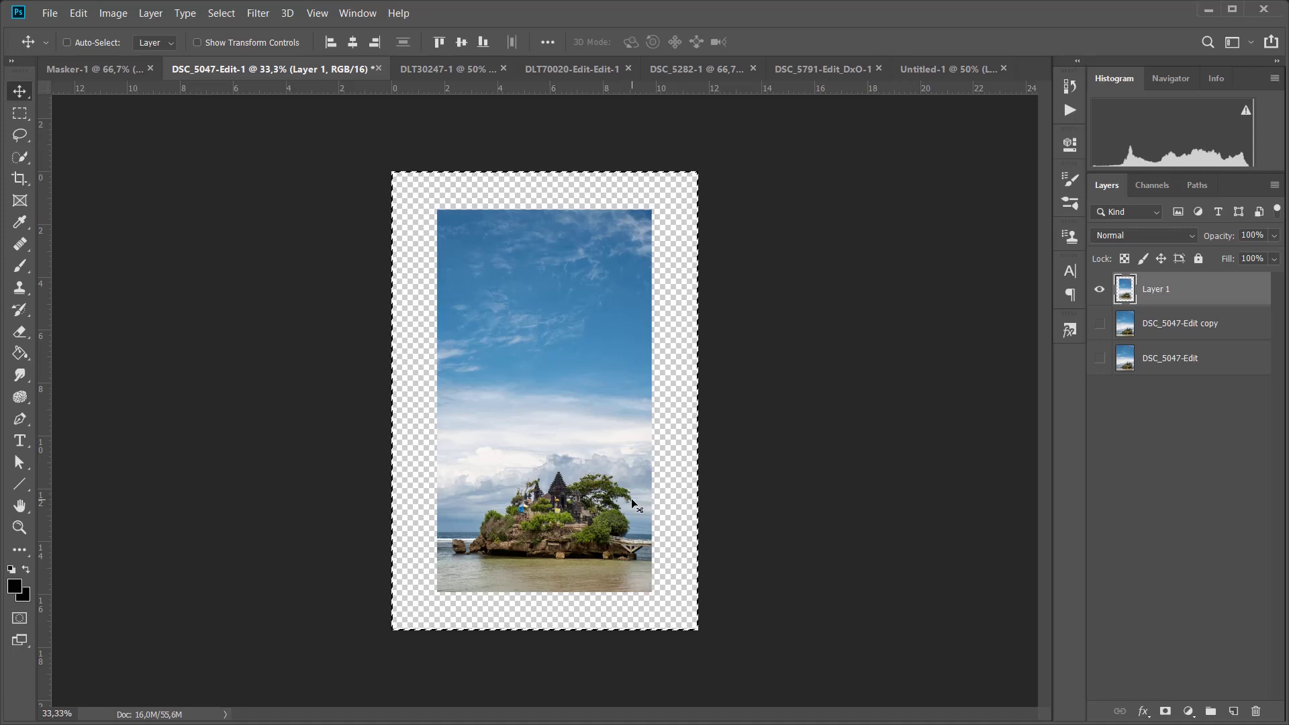
key("ctrl+d")
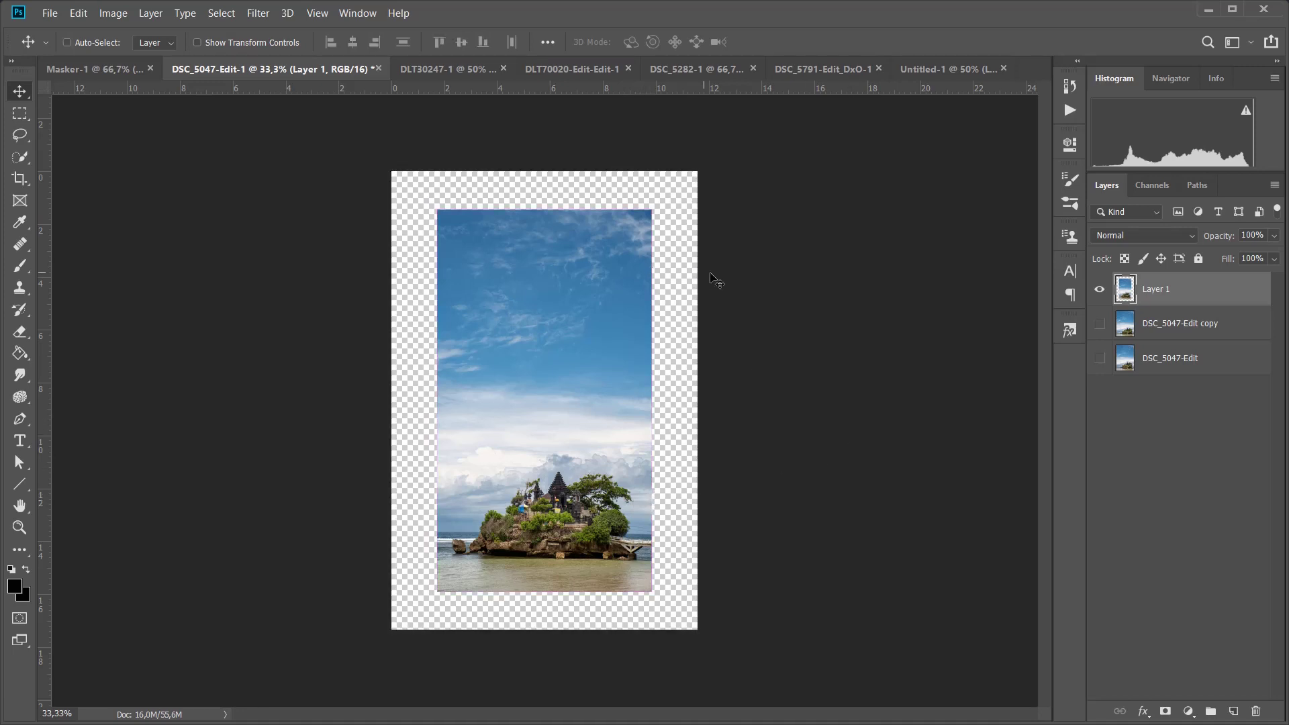
Show the DSC_5047-Edit copy layer and darken it with a Levels adjustment layer directly above it, midtones at 0.27.
left_click(1099, 327)
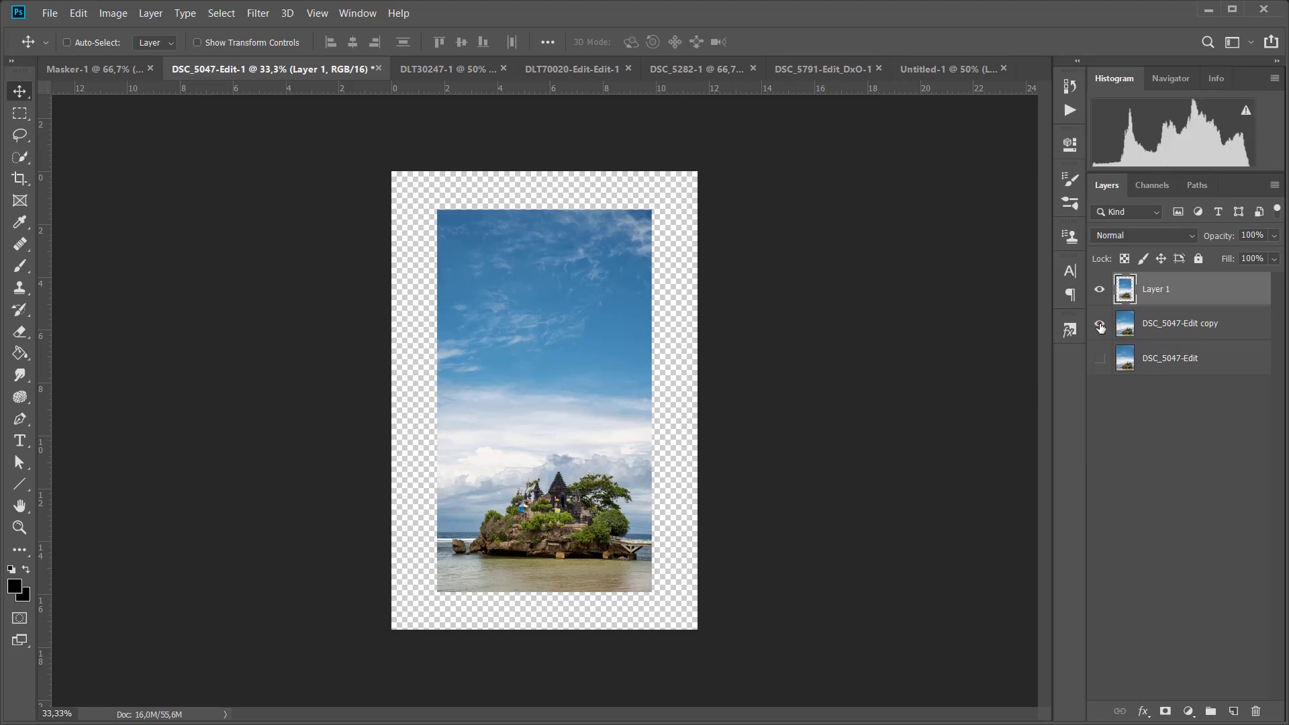
left_click(1172, 331)
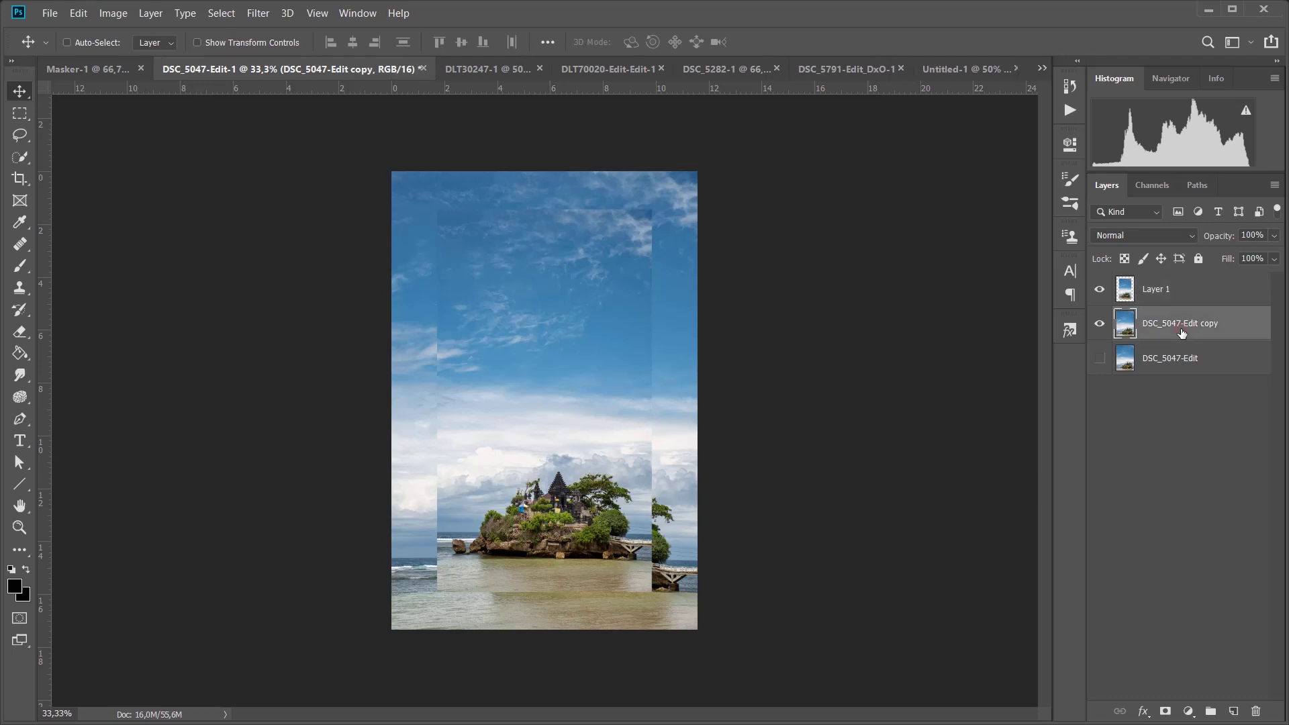
left_click(1189, 711)
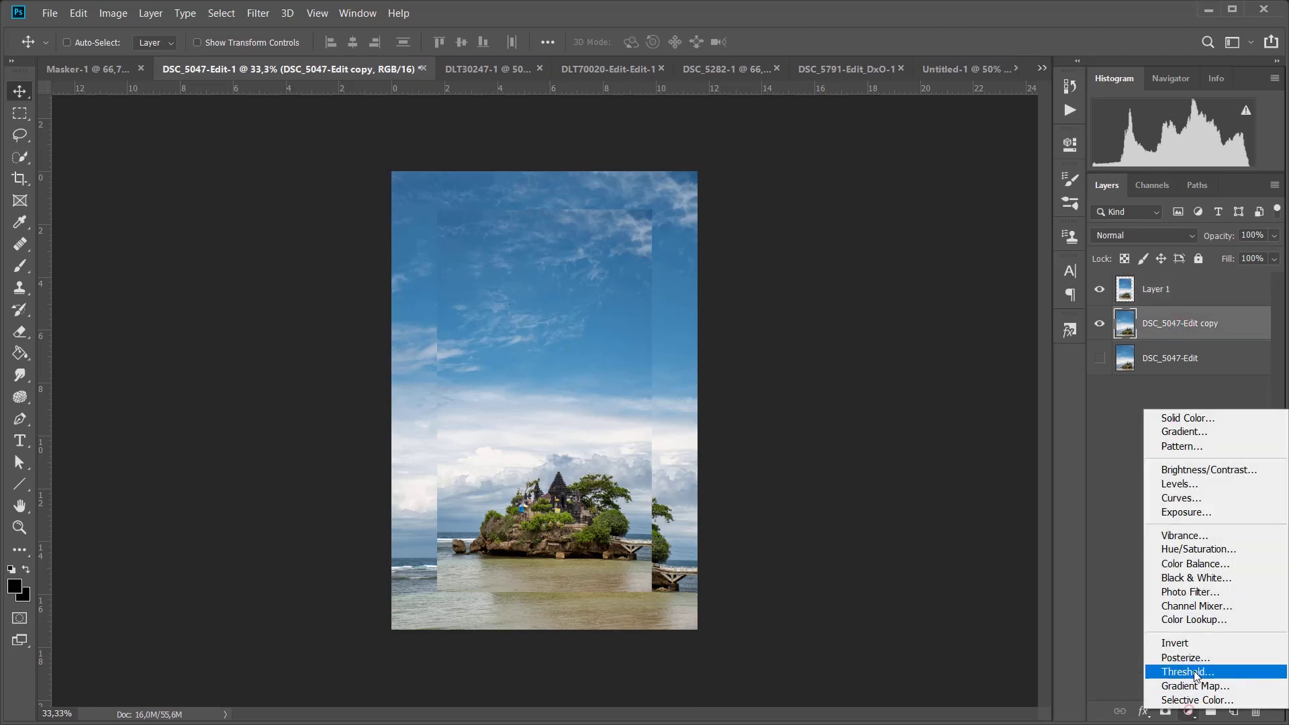
left_click(1208, 490)
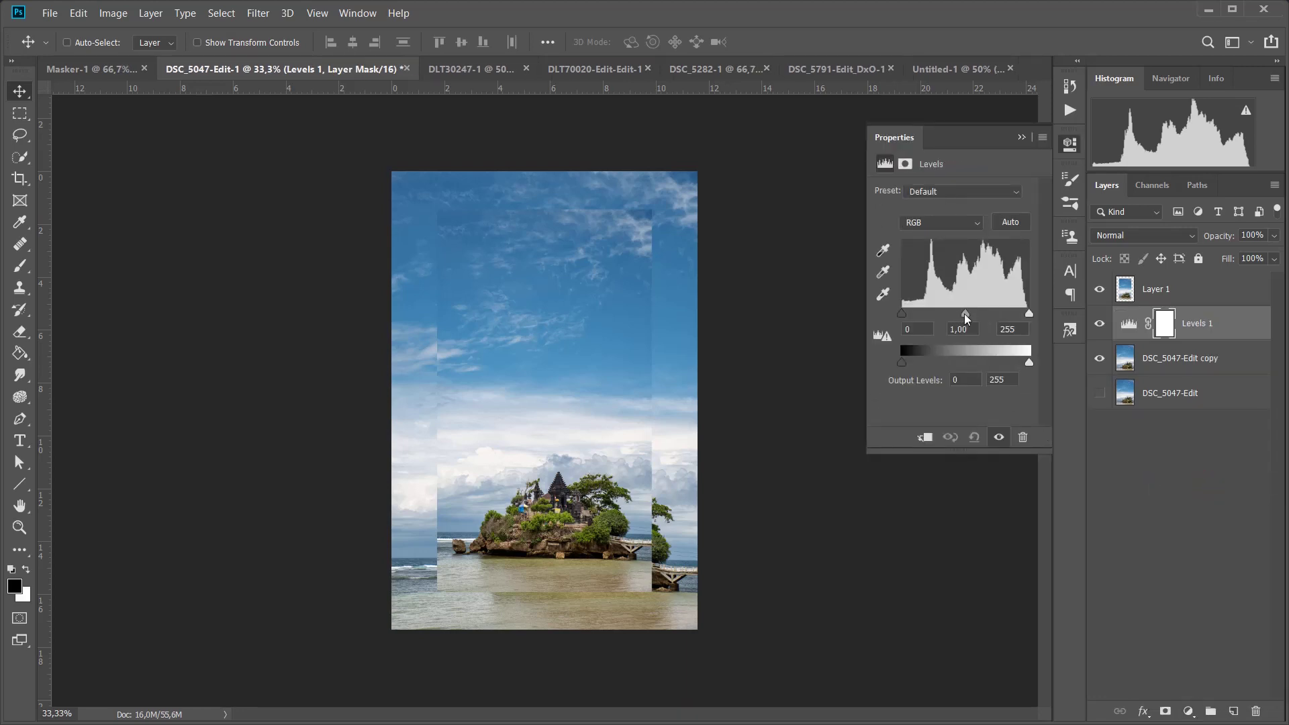
left_click_drag(966, 314, 1008, 319)
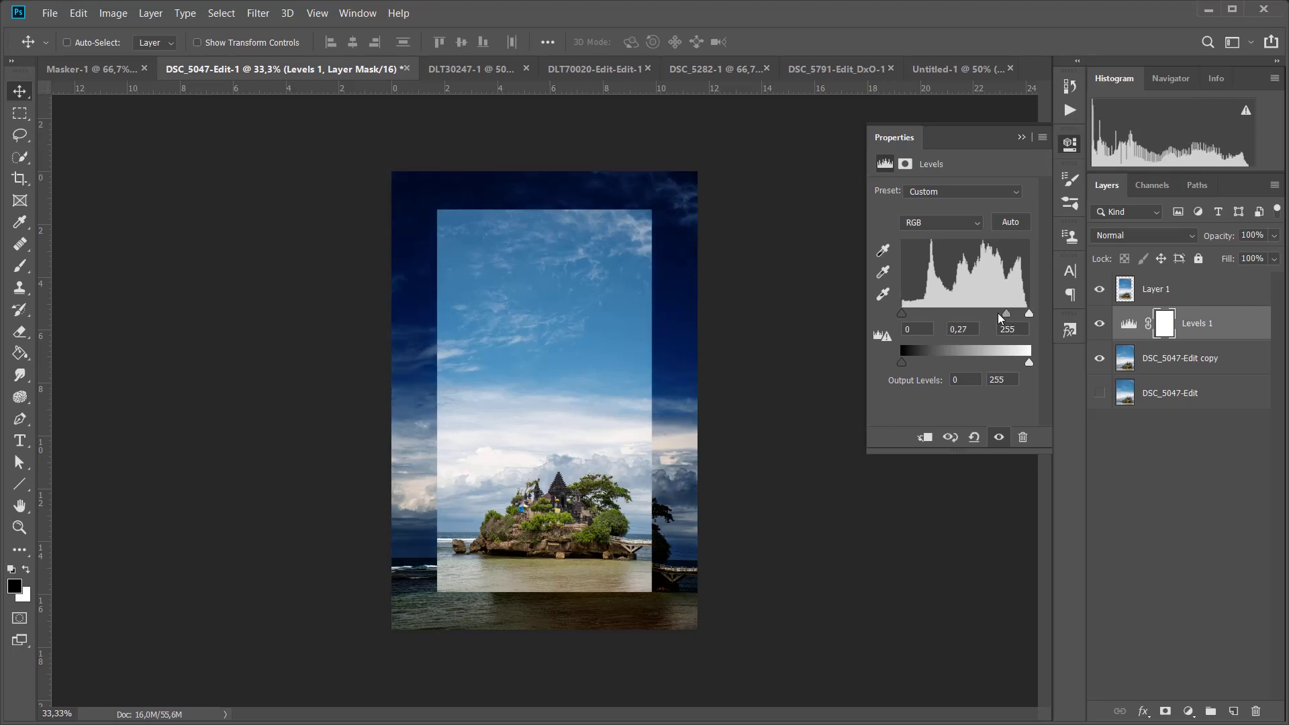
left_click(1023, 139)
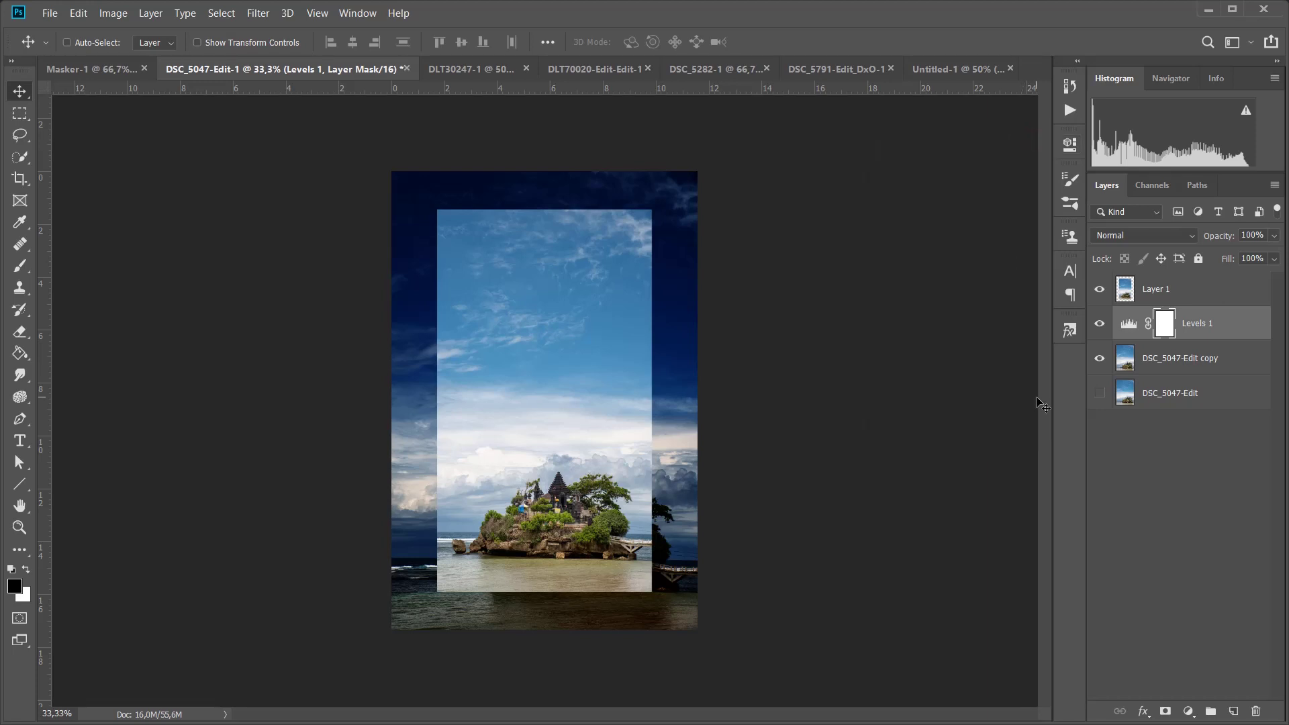
Enlarge Layer 1 proportionally from its centre to about 110.13% with Free Transform.
left_click(1186, 292)
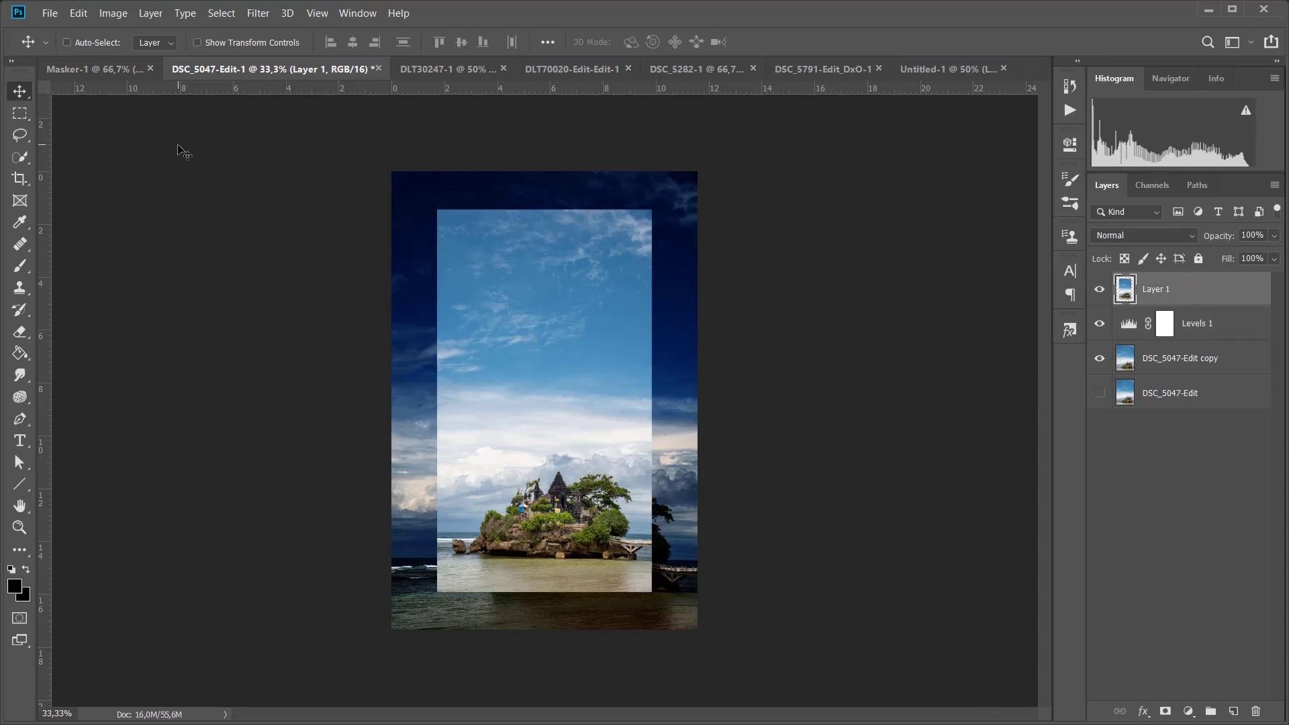
left_click(80, 14)
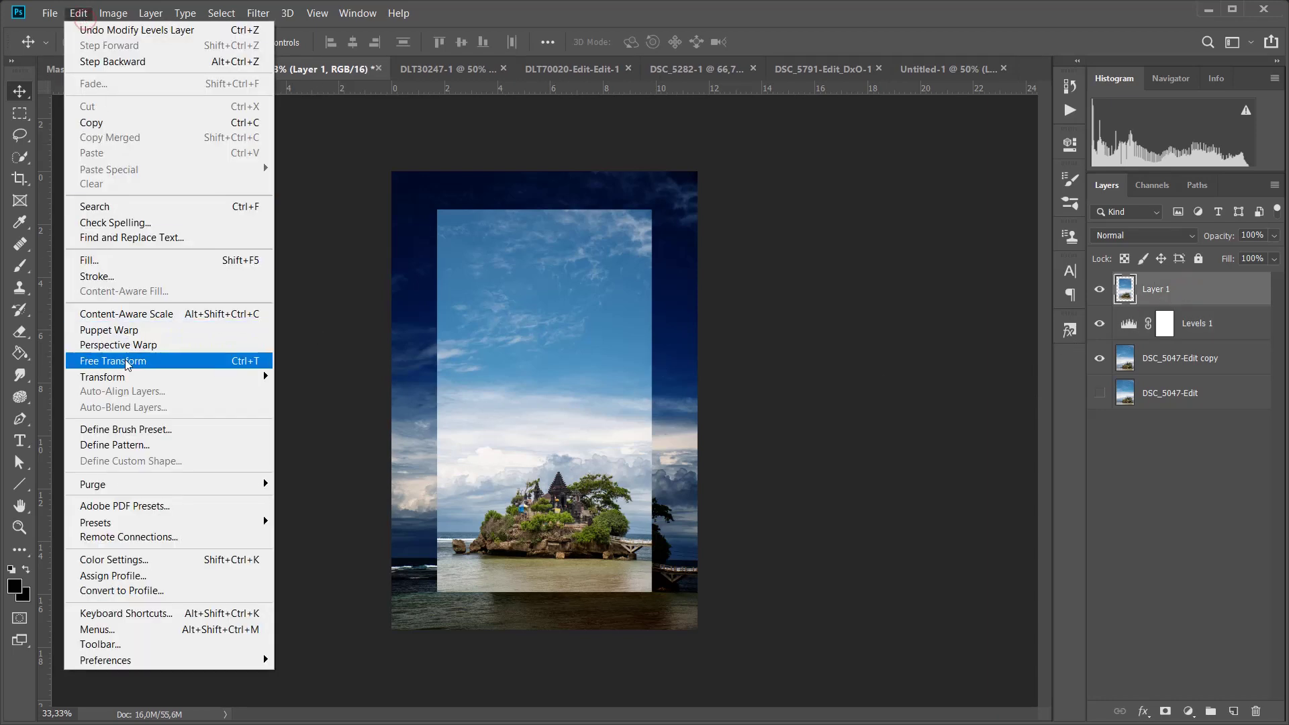
mouse_move(128, 380)
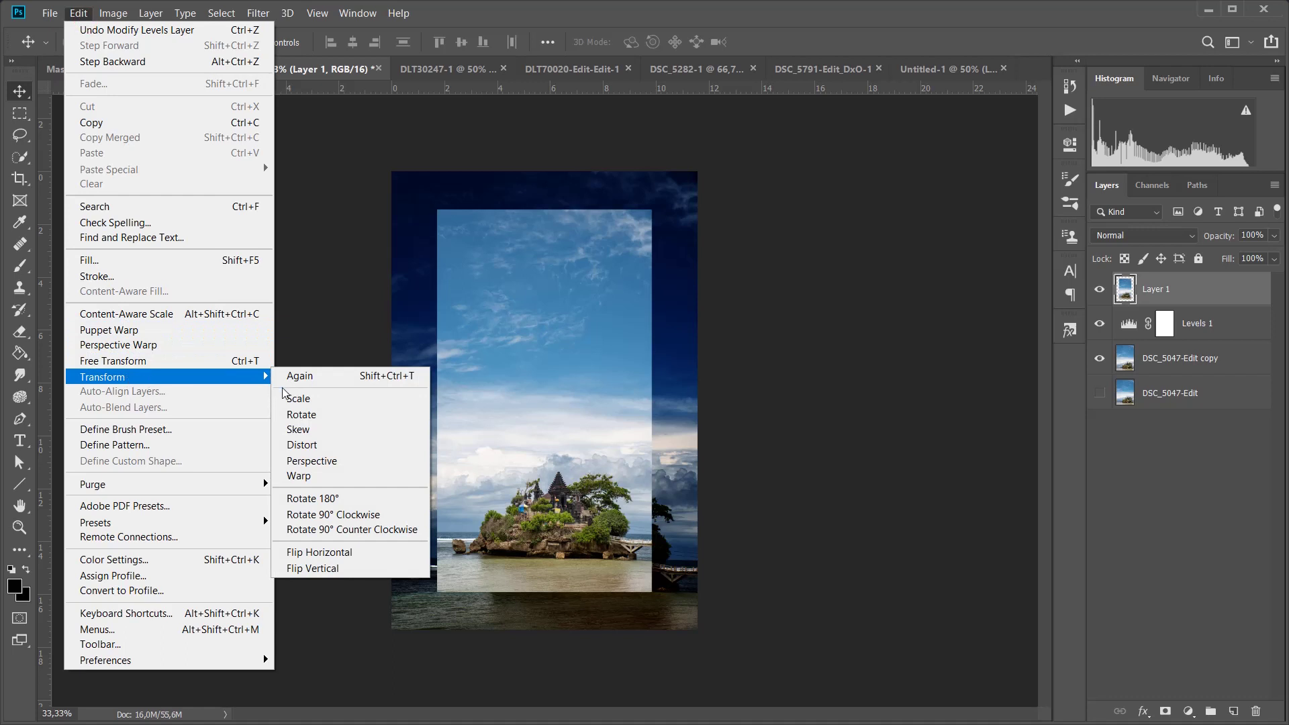
left_click(215, 361)
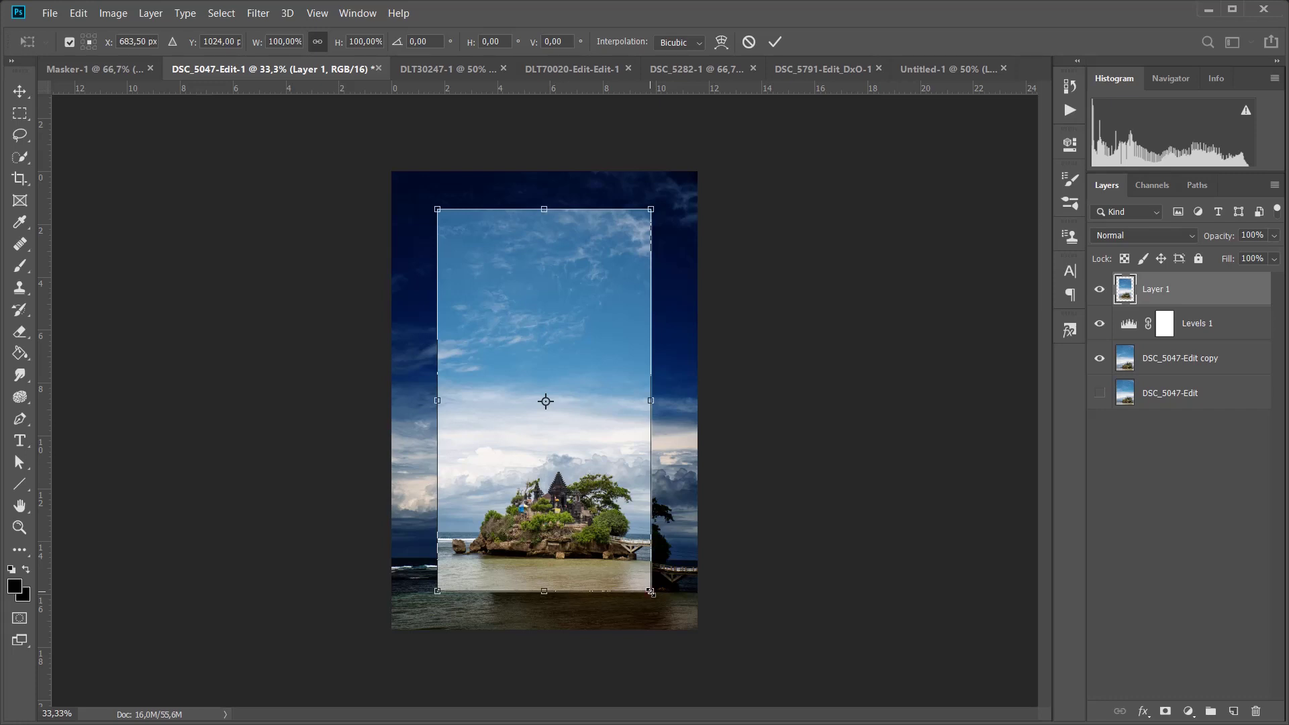
left_click_drag(651, 591, 650, 614)
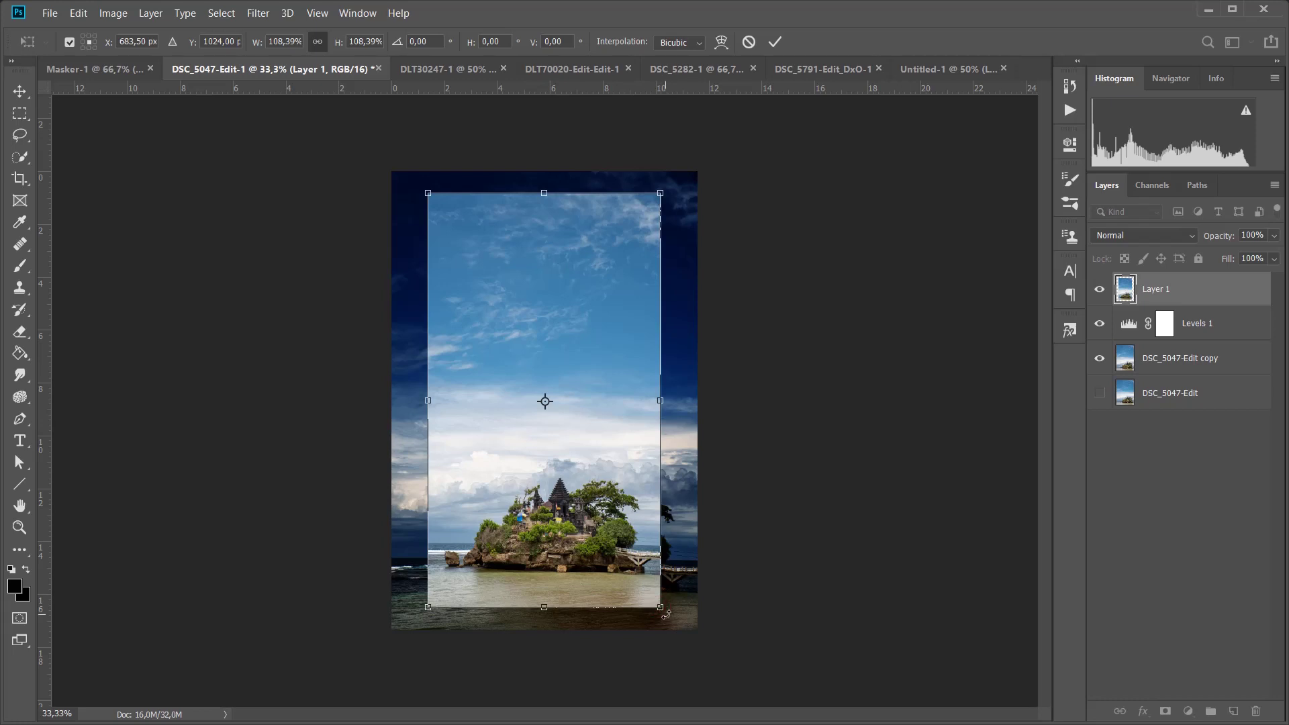
mouse_move(666, 614)
left_mouse_down()
mouse_move(675, 600)
mouse_move(699, 642)
mouse_move(662, 579)
mouse_move(681, 605)
mouse_move(663, 547)
mouse_move(672, 608)
left_mouse_up()
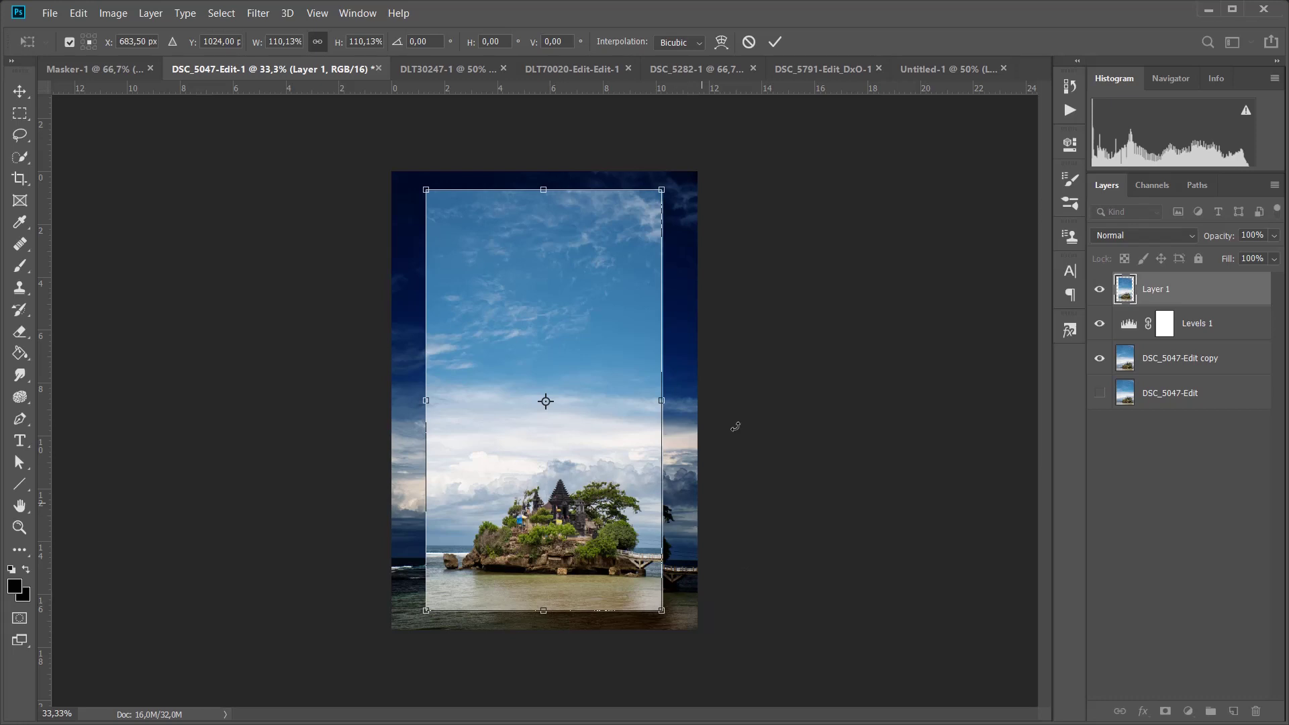
left_click(778, 42)
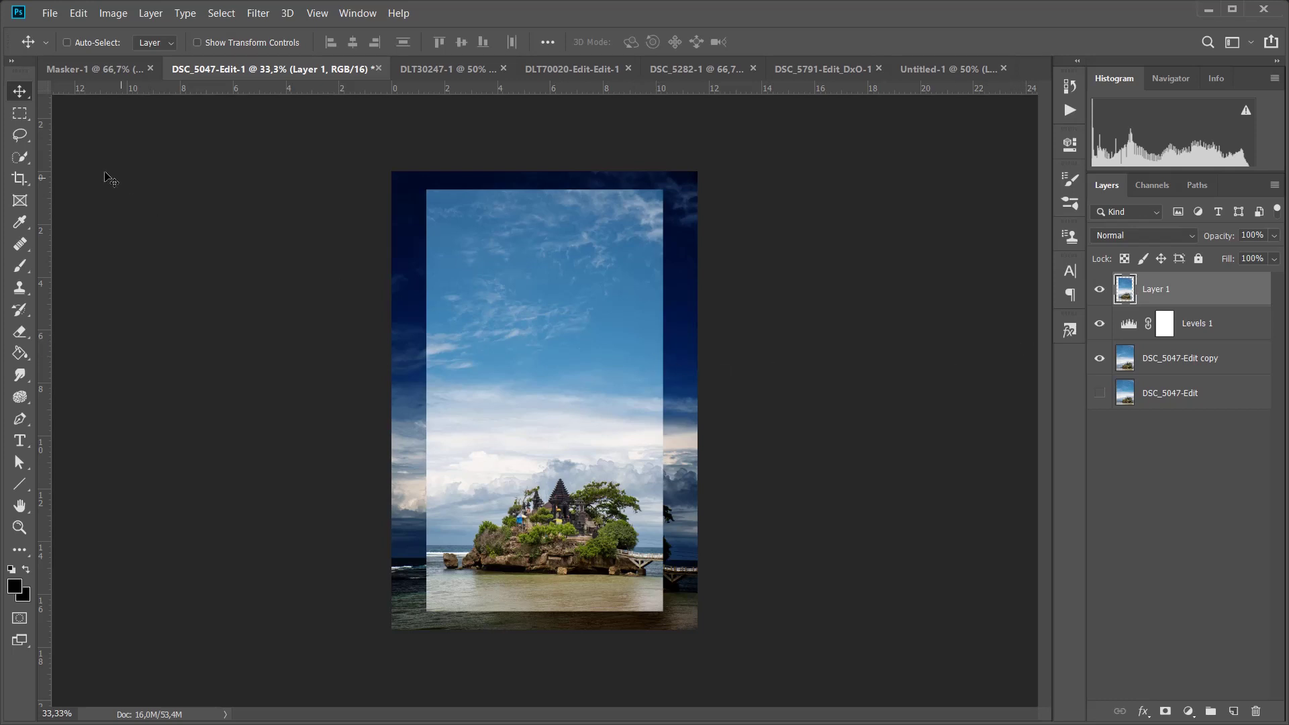
Activate the Rectangular Marquee tool with Layer 1 selected.
left_click(19, 114)
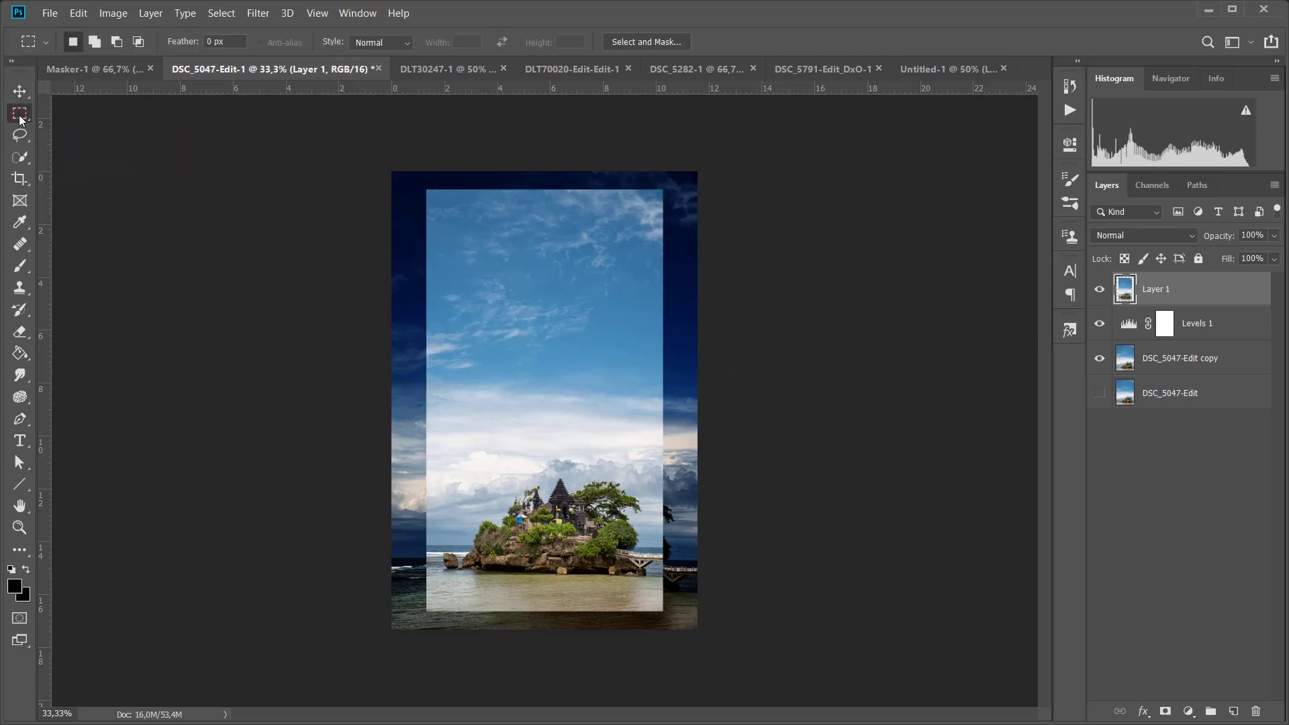